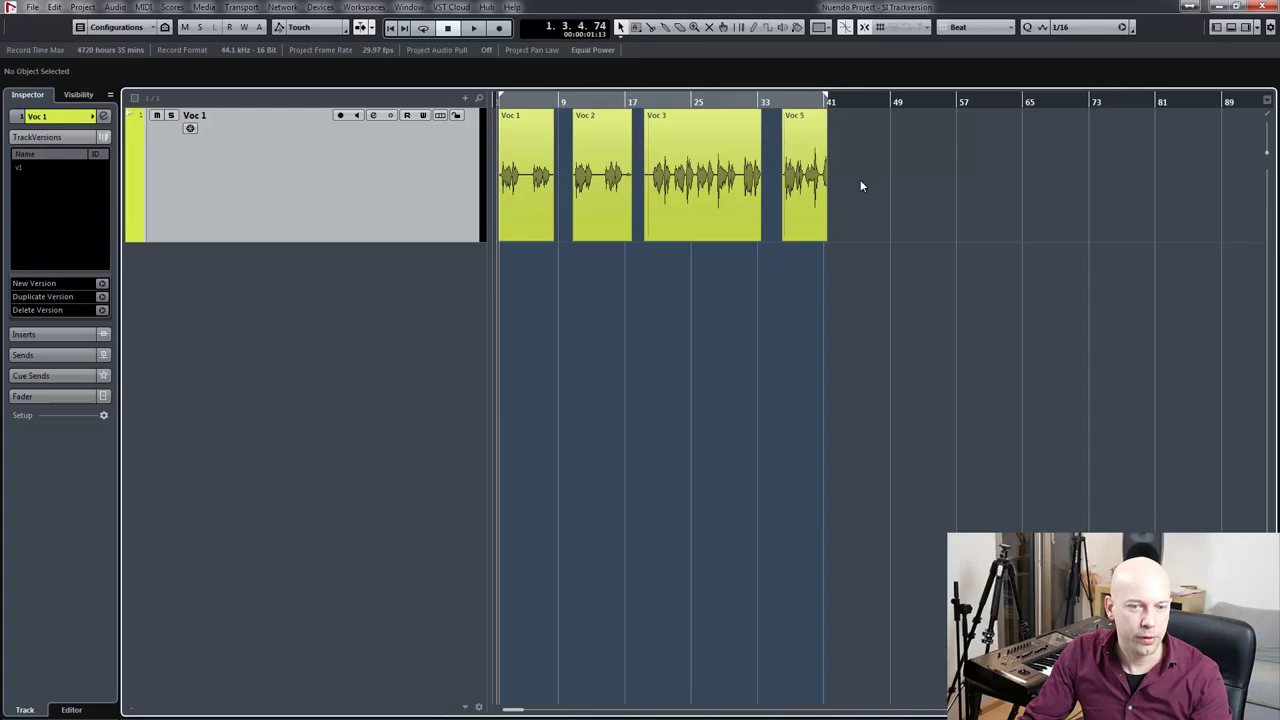
# - Drag-select the Voc 1, Voc 2, Voc 3 and Voc 5 events on the Voc 1 track
pyautogui.moveTo(880, 172); pyautogui.dragTo(526, 180)
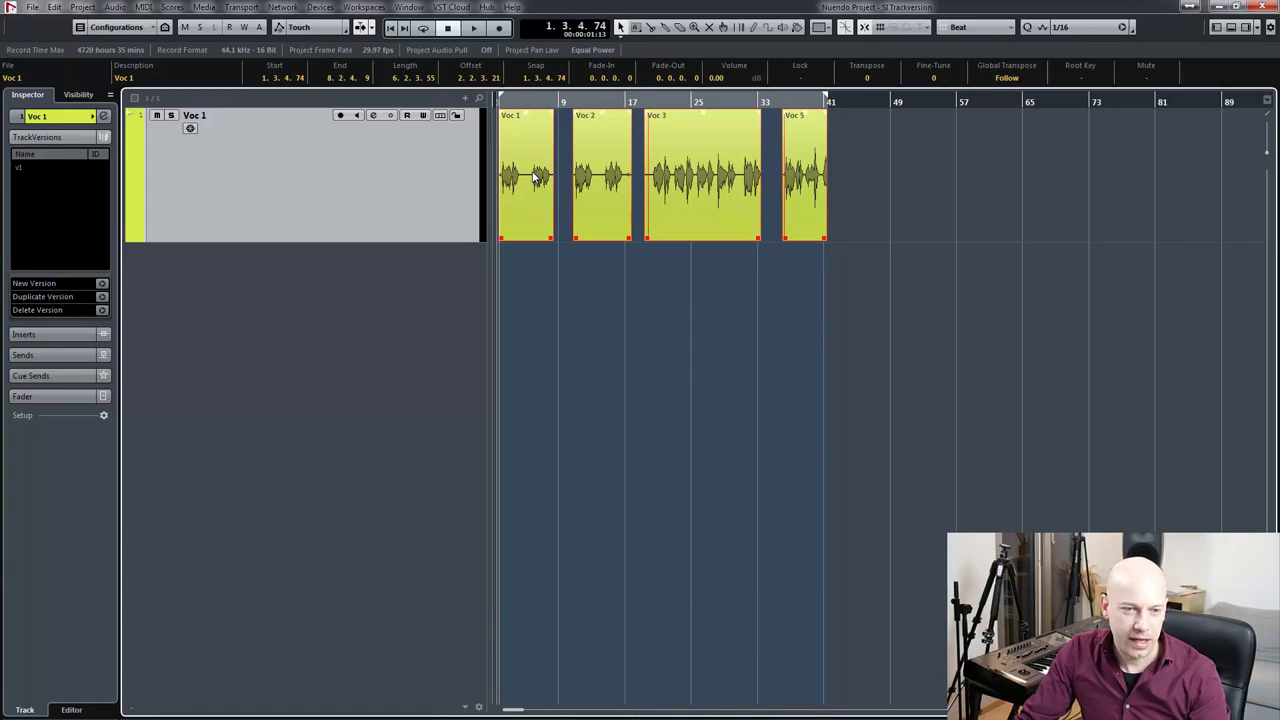
pyautogui.moveTo(535, 176); pyautogui.dragTo(949, 150)
pyautogui.click(656, 326)
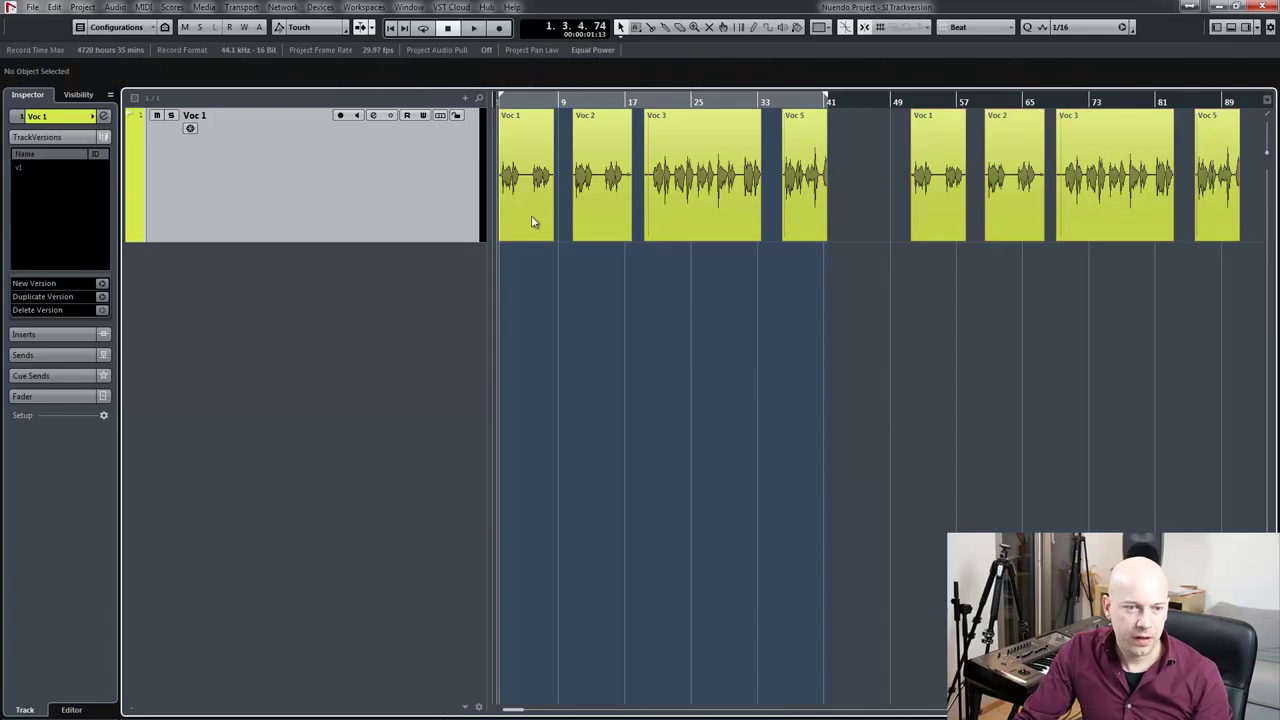
pyautogui.press('3')
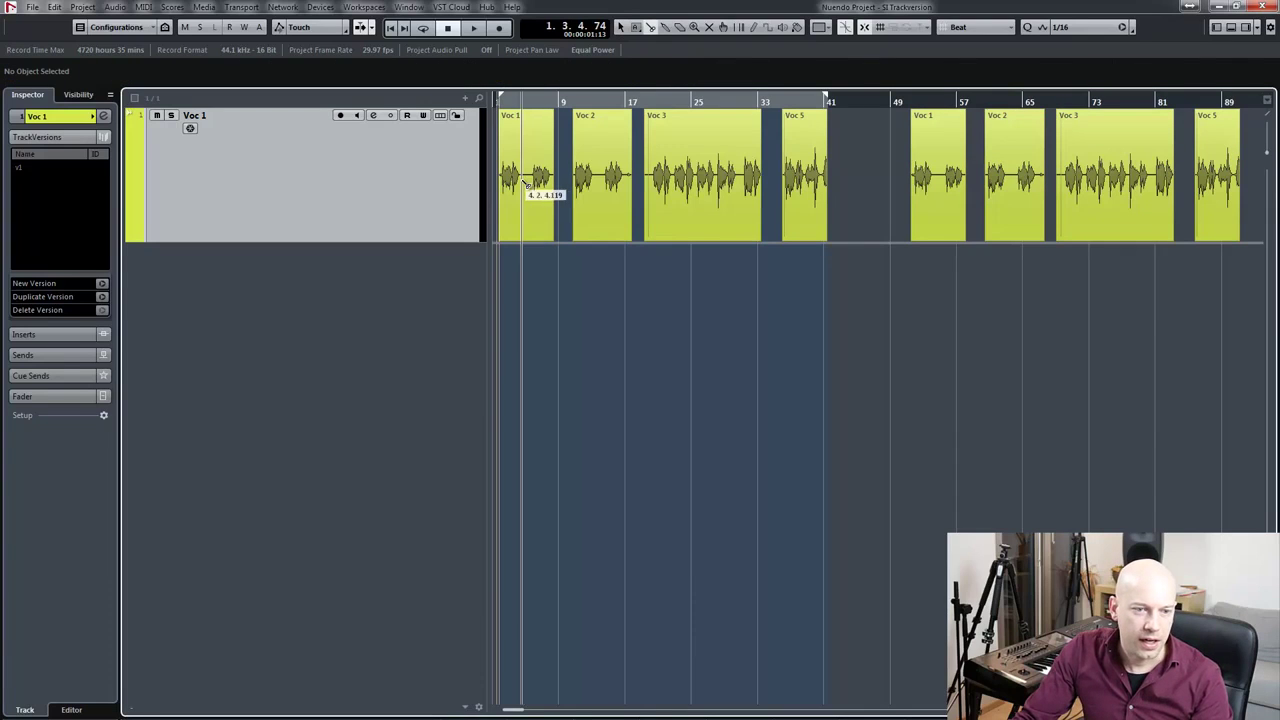
pyautogui.click(522, 178)
pyautogui.click(537, 180)
pyautogui.press('1')
pyautogui.click(537, 185)
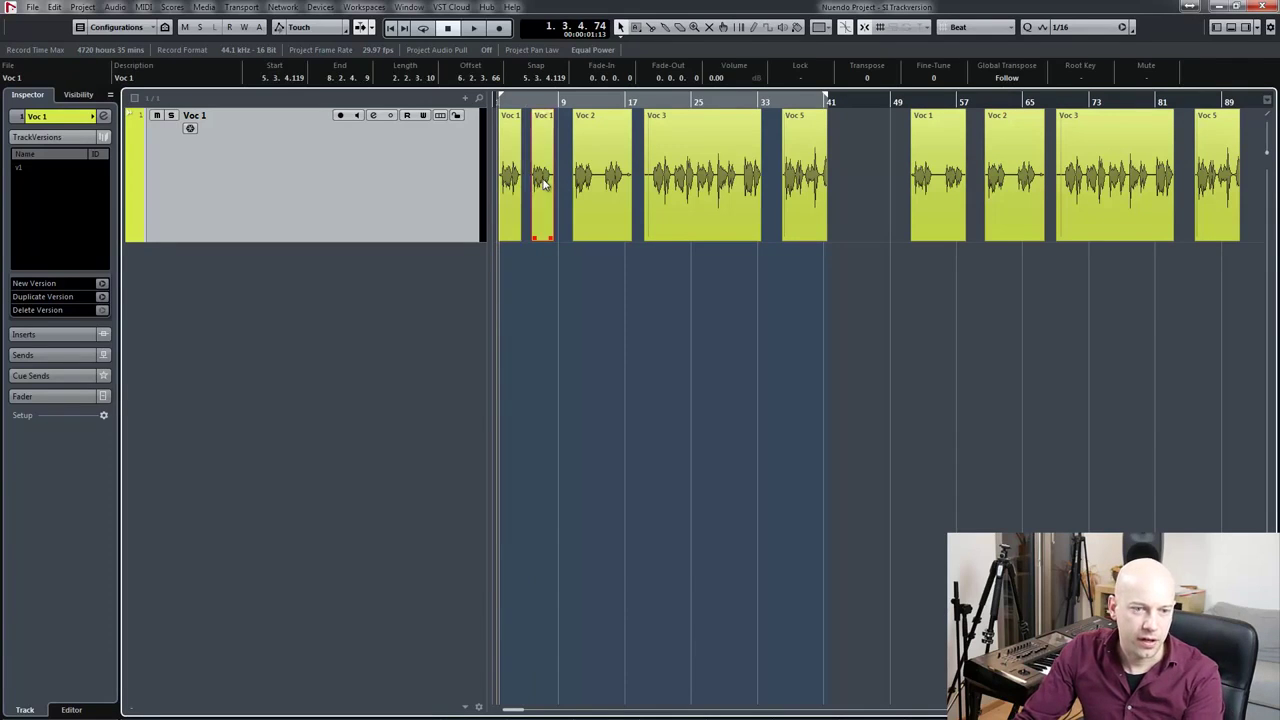
pyautogui.click(610, 190)
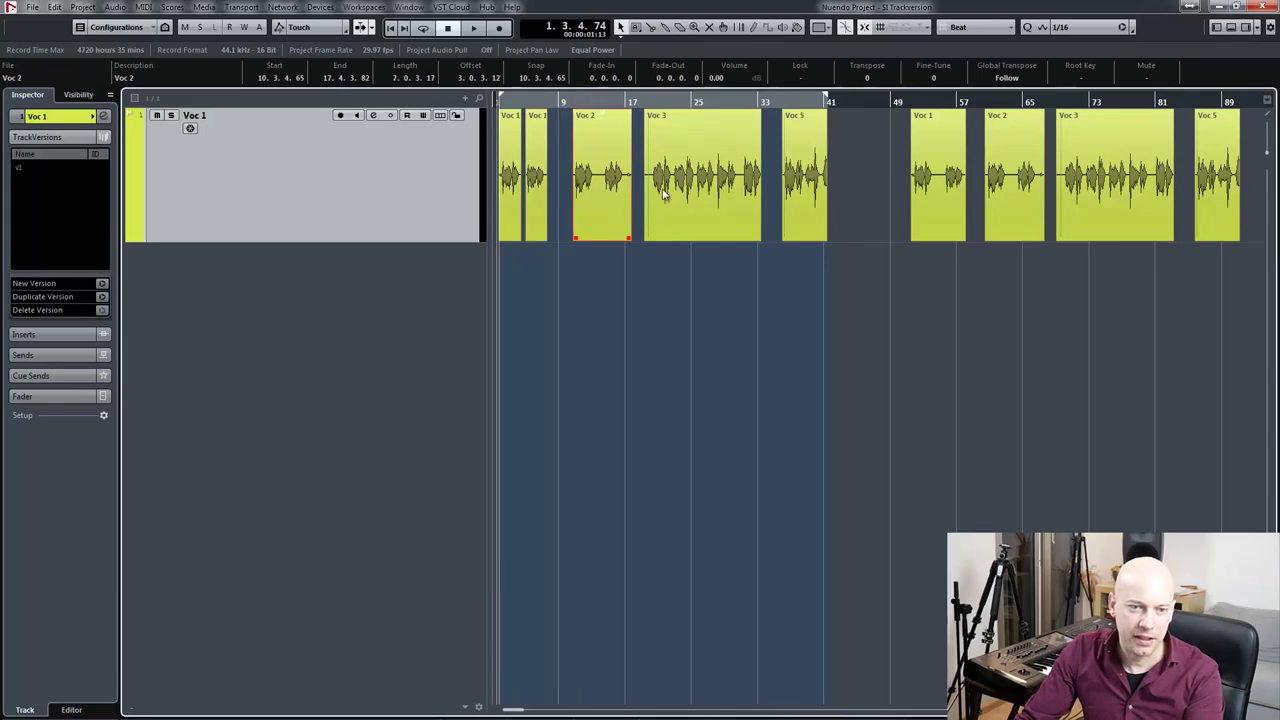
pyautogui.press('Delete')
pyautogui.click(697, 193)
pyautogui.moveTo(750, 190); pyautogui.dragTo(663, 185)
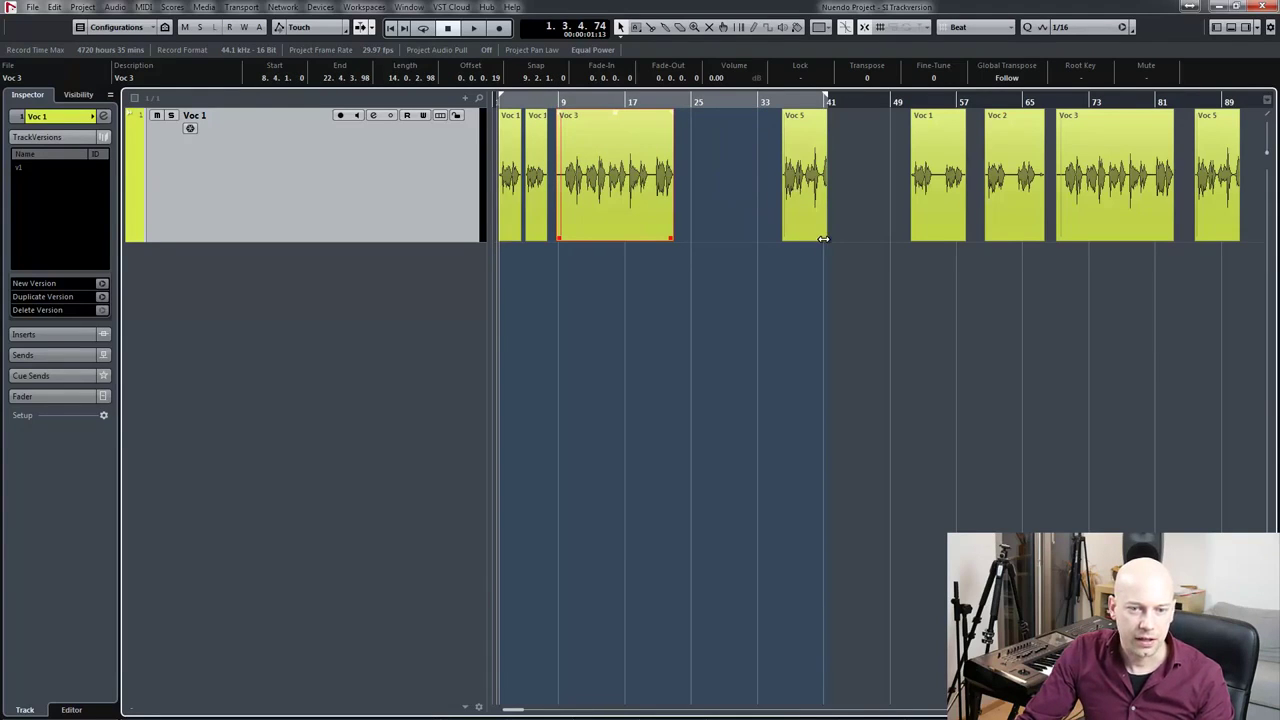
pyautogui.moveTo(823, 238); pyautogui.dragTo(806, 238)
pyautogui.moveTo(787, 192); pyautogui.dragTo(710, 190)
pyautogui.click(860, 197)
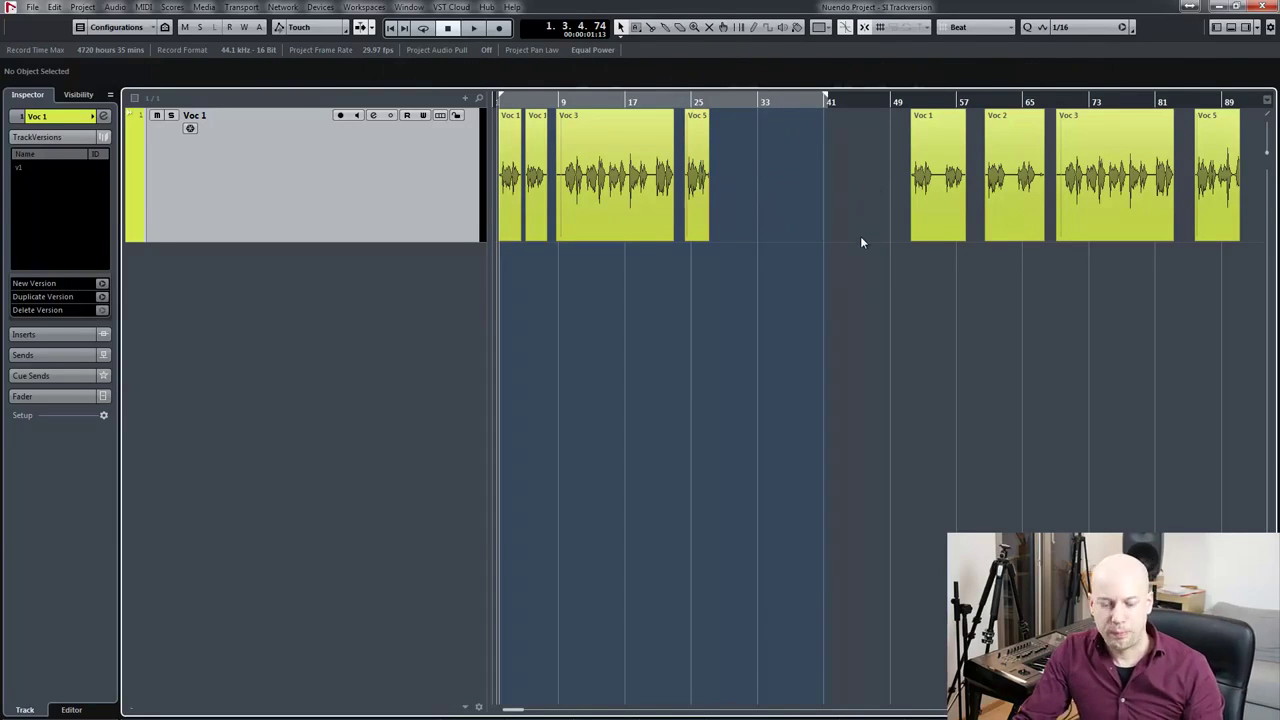
pyautogui.press('g')
pyautogui.press('g')
pyautogui.press('g')
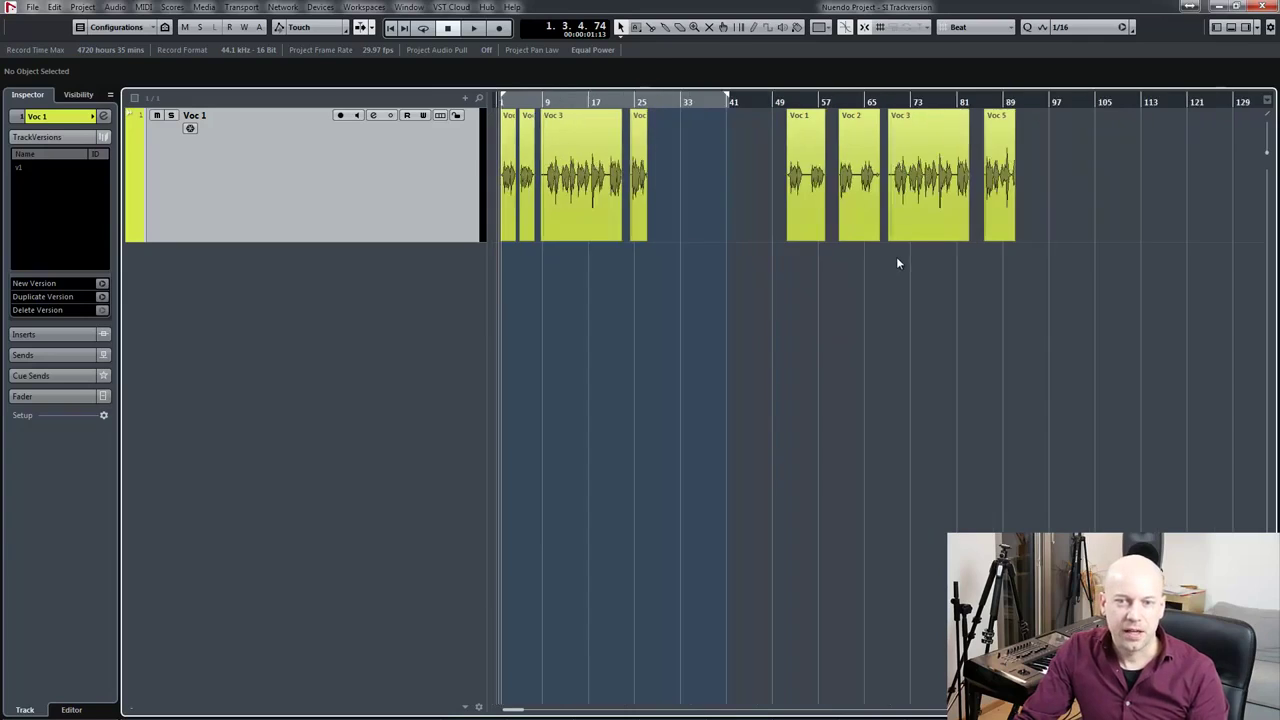
pyautogui.press('h')
pyautogui.press('h')
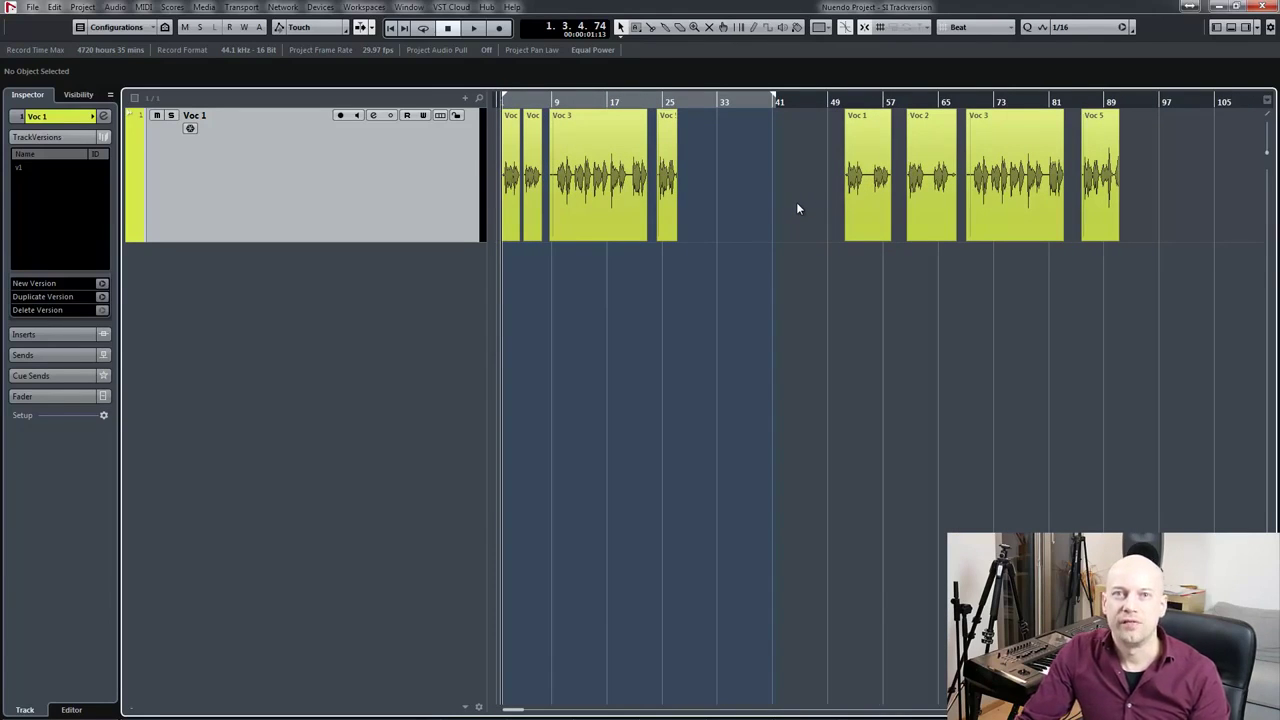
pyautogui.hotkey('ctrl', 'z')
pyautogui.hotkey('ctrl', 'z')
pyautogui.hotkey('ctrl', 'z')
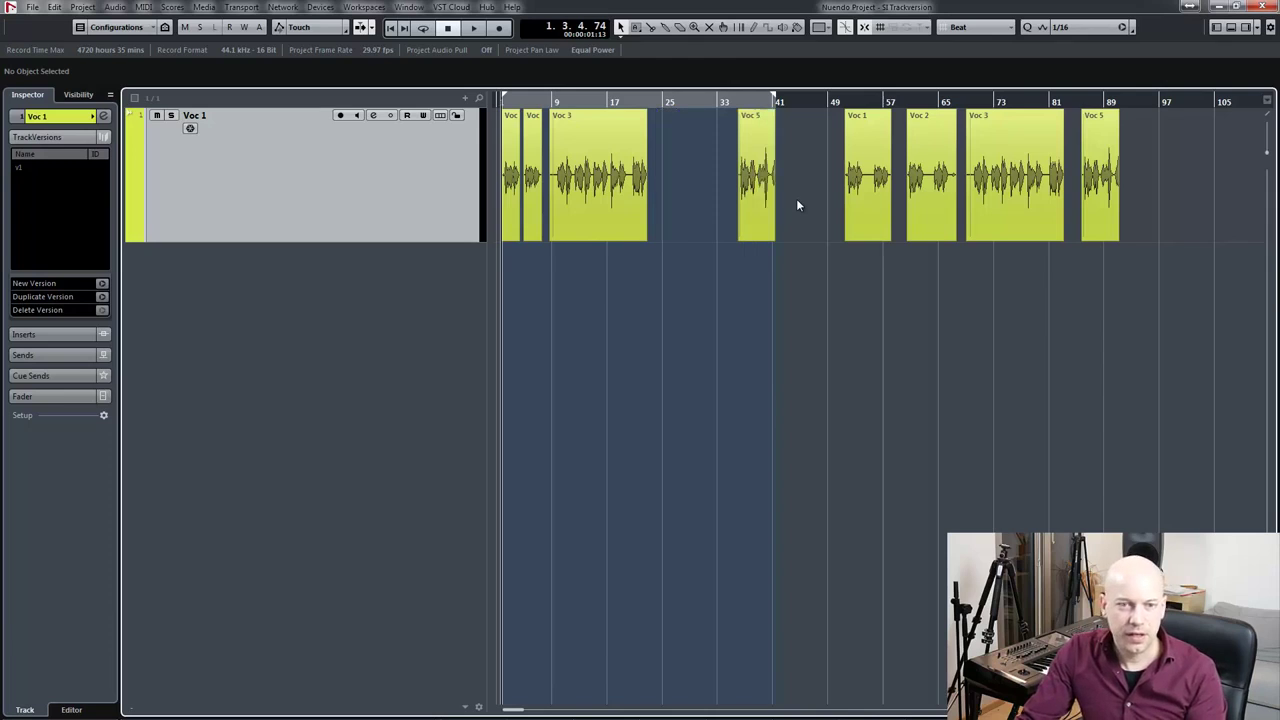
pyautogui.hotkey('ctrl', 'z')
pyautogui.hotkey('ctrl', 'z')
pyautogui.hotkey('ctrl', 'z')
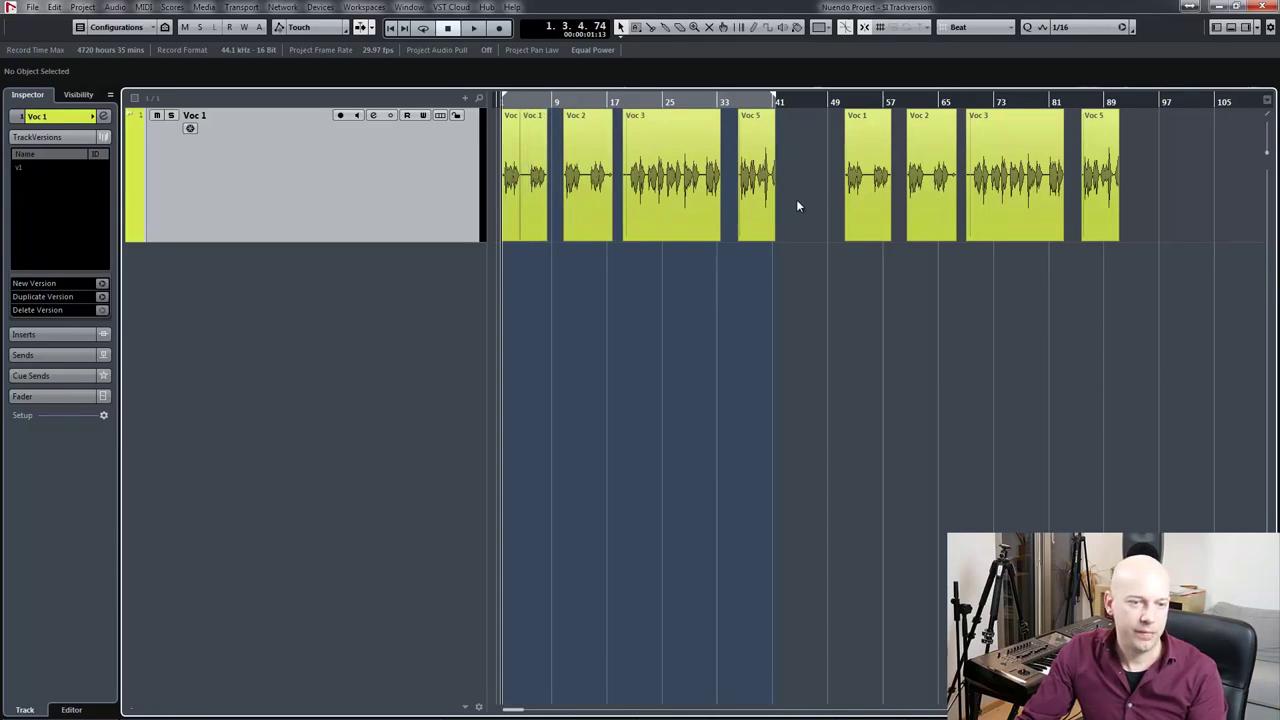
pyautogui.hotkey('ctrl', 'z')
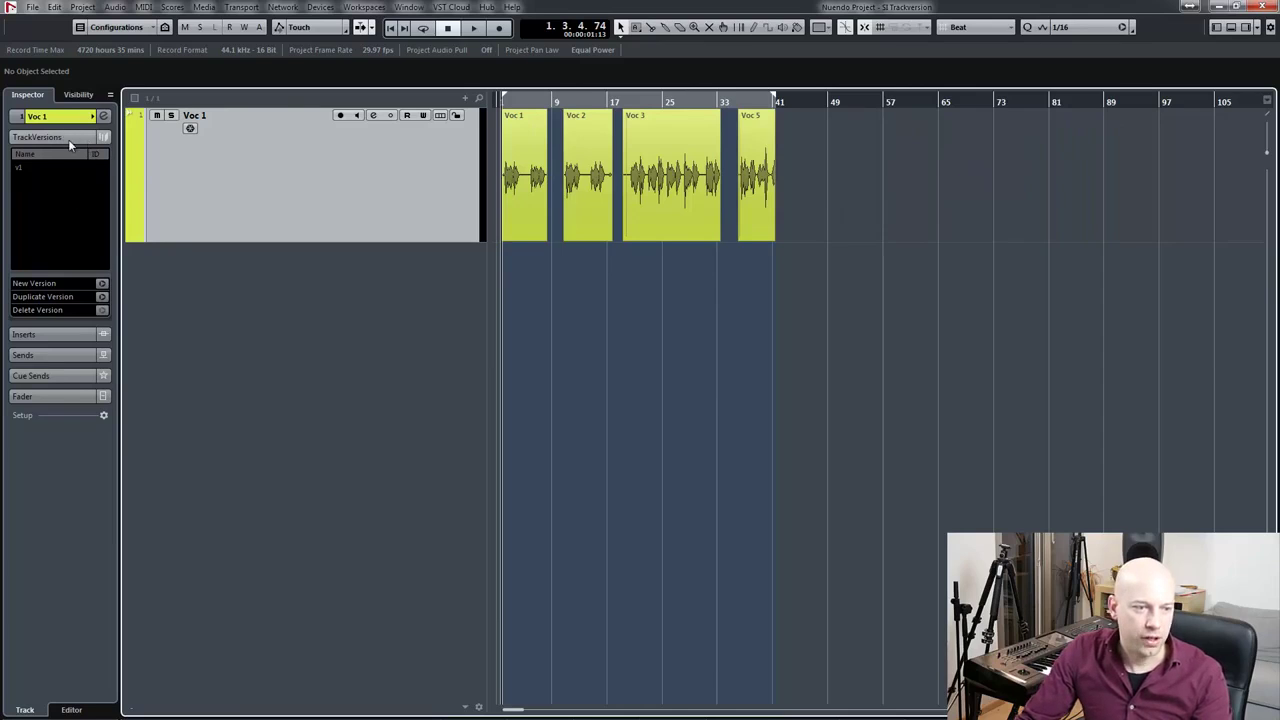
# - Duplicate the current track version and rename v1 to 'Original'
pyautogui.scroll(2, 540, 302)
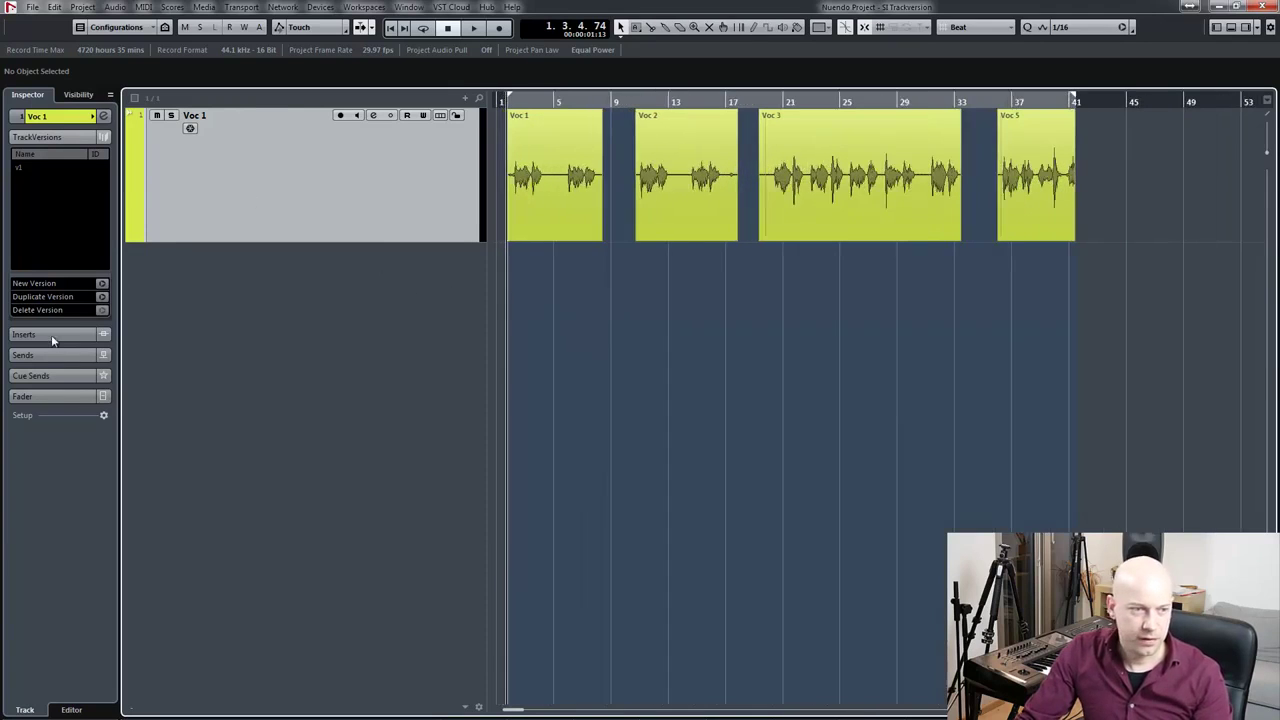
pyautogui.click(101, 297)
pyautogui.doubleClick(33, 168)
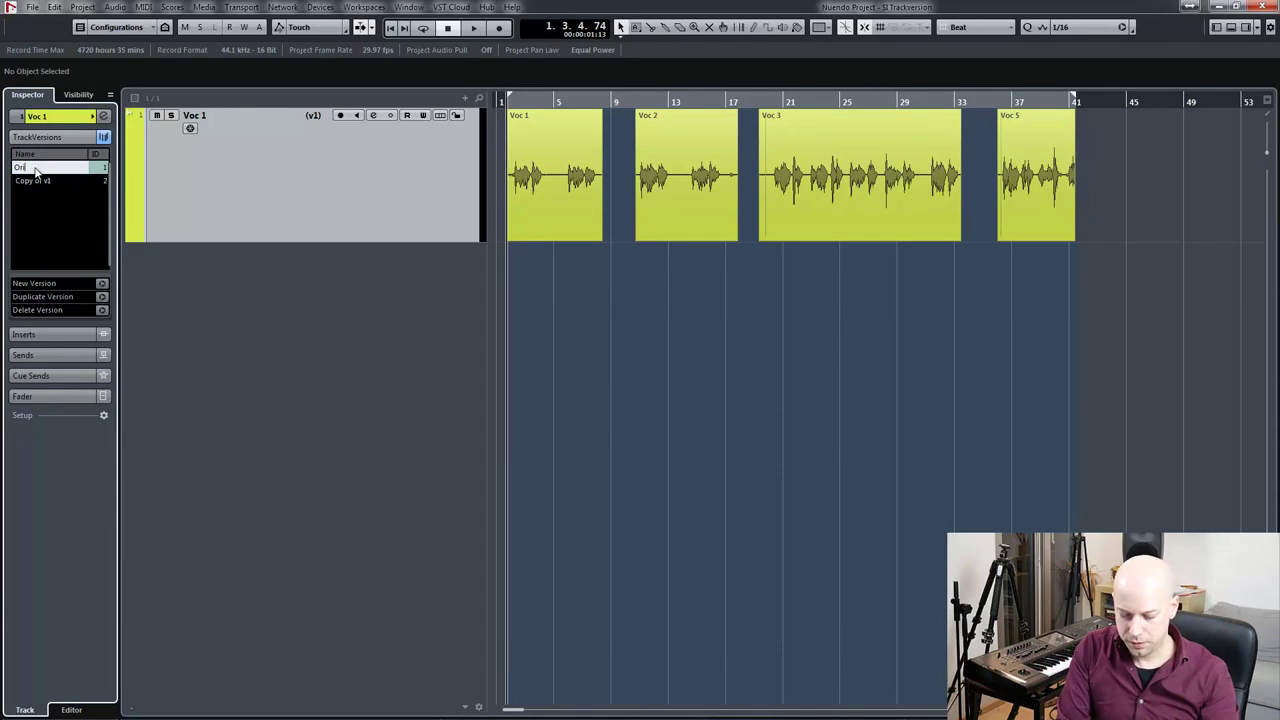
pyautogui.write('Original')
pyautogui.press('Return')
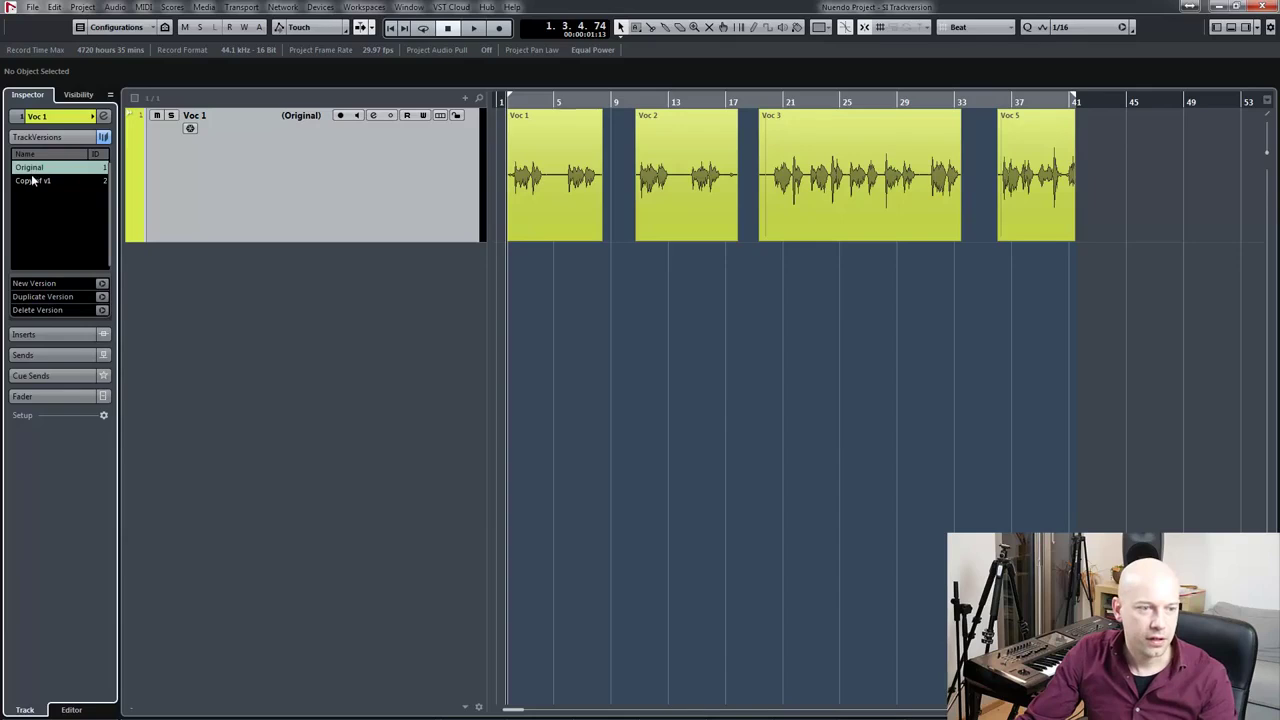
# - Activate the 'Copy of v1' version and rename it 'Edit-1'
pyautogui.click(33, 180)
pyautogui.doubleClick(44, 182)
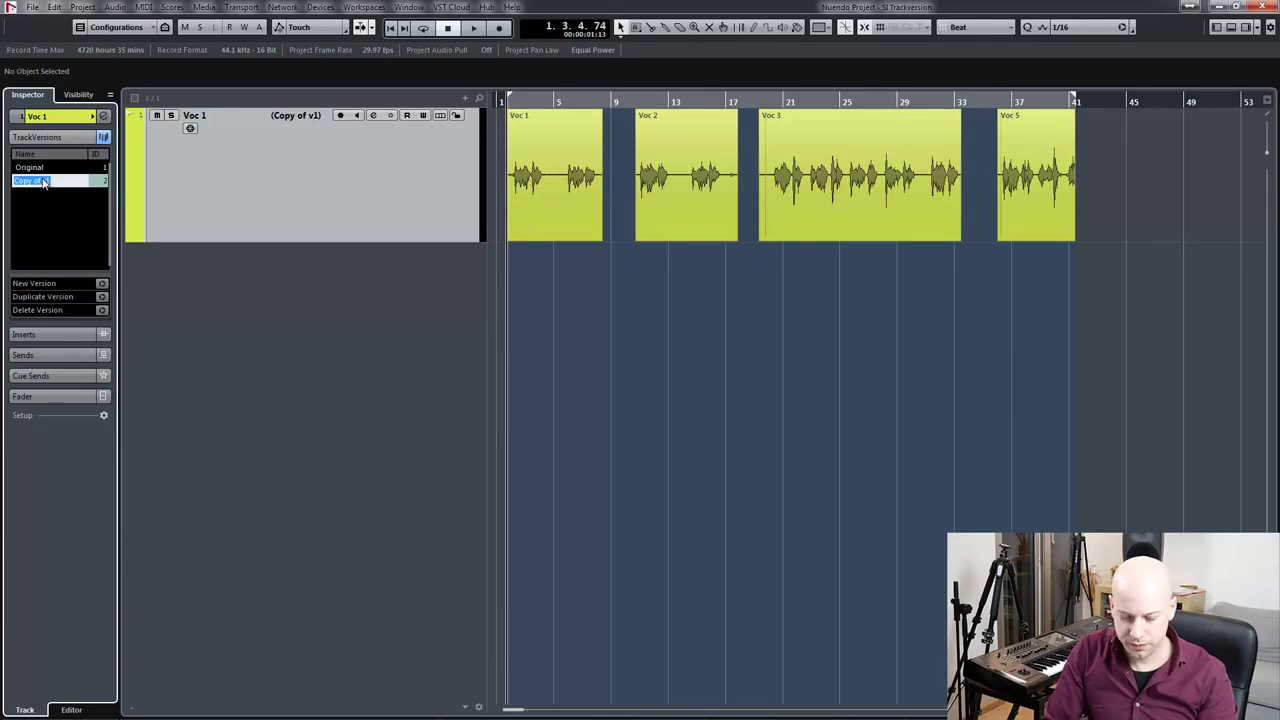
pyautogui.write('Edit-1')
pyautogui.press('Return')
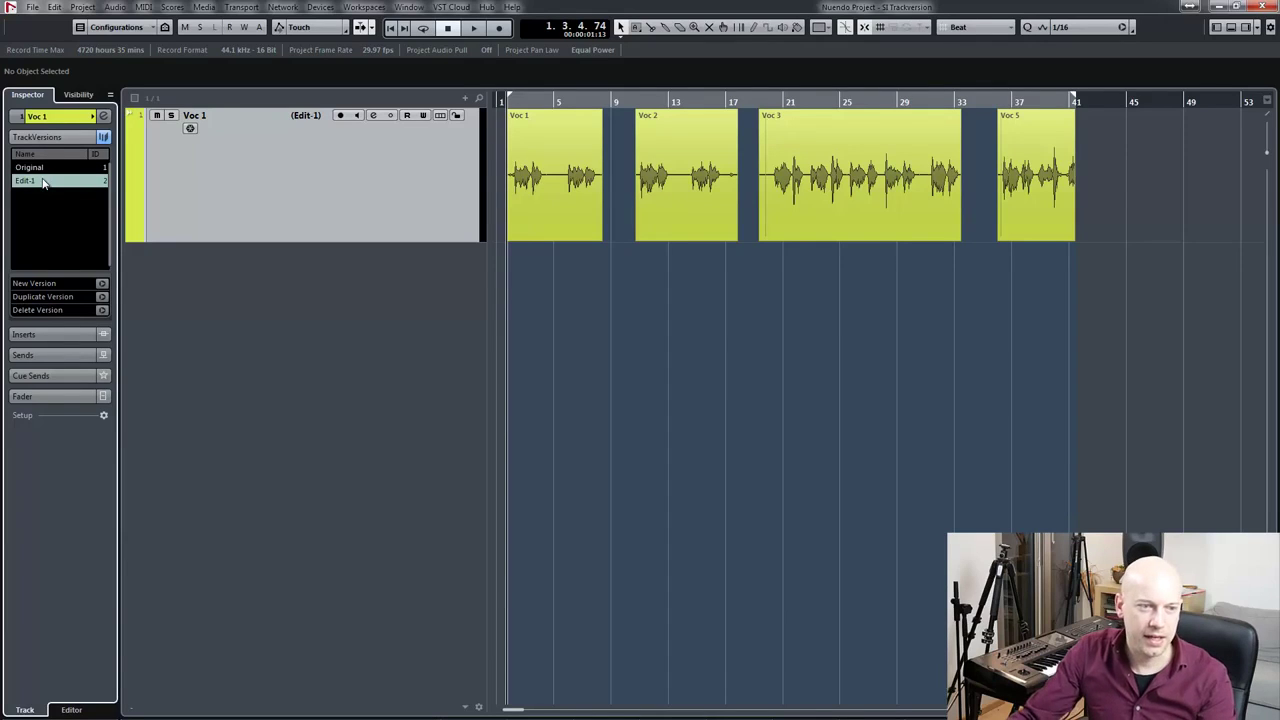
# - Split the Voc 1 event and move its right-hand piece beside the first
pyautogui.click(553, 184)
pyautogui.click(562, 184)
pyautogui.moveTo(568, 184); pyautogui.dragTo(572, 180)
# - Delete Voc 2, slide Voc 3 and Voc 5 left, then compare Original with Edit-1
pyautogui.click(651, 183)
pyautogui.press('Delete')
pyautogui.click(778, 196)
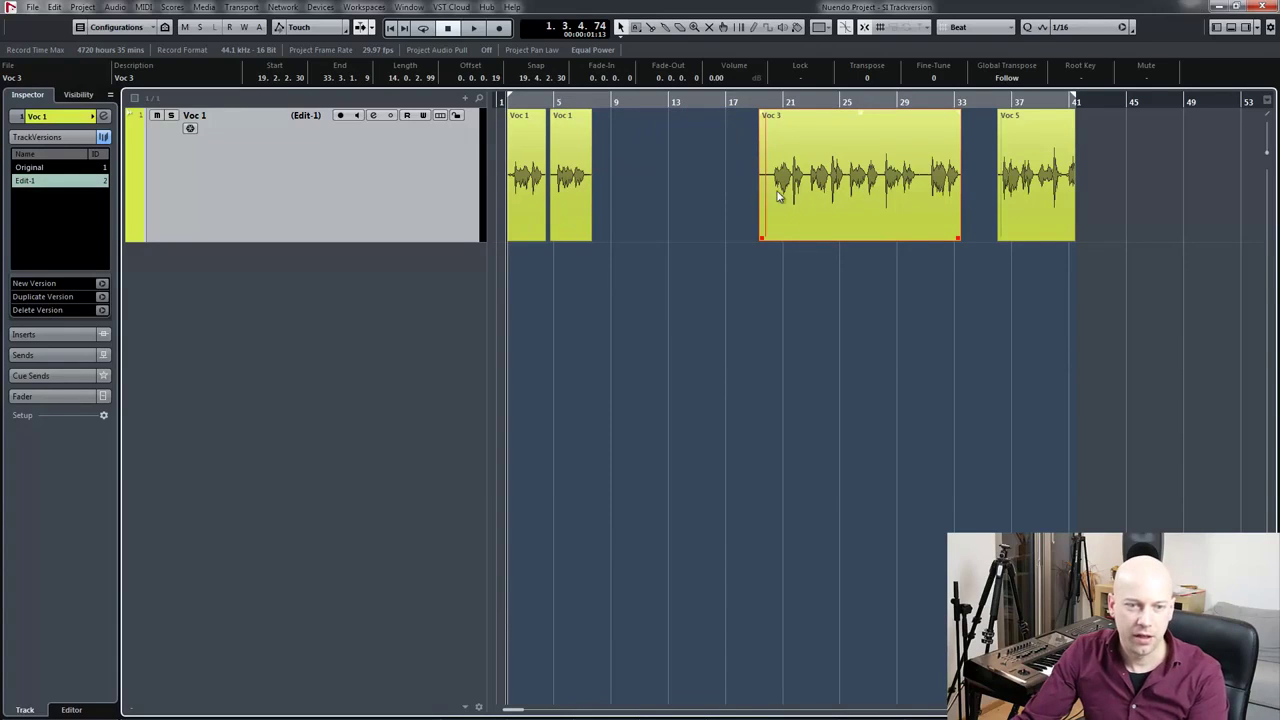
pyautogui.moveTo(778, 196); pyautogui.dragTo(690, 192)
pyautogui.moveTo(1022, 189); pyautogui.dragTo(831, 186)
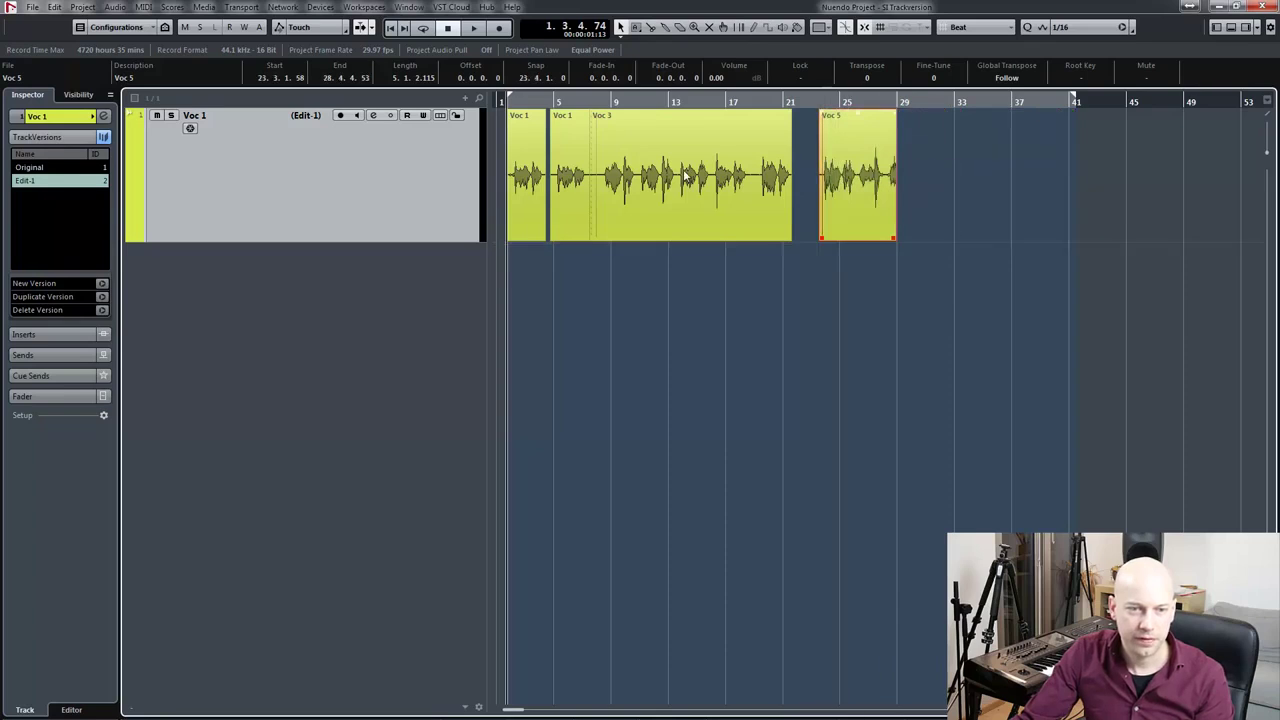
pyautogui.click(40, 168)
pyautogui.click(37, 183)
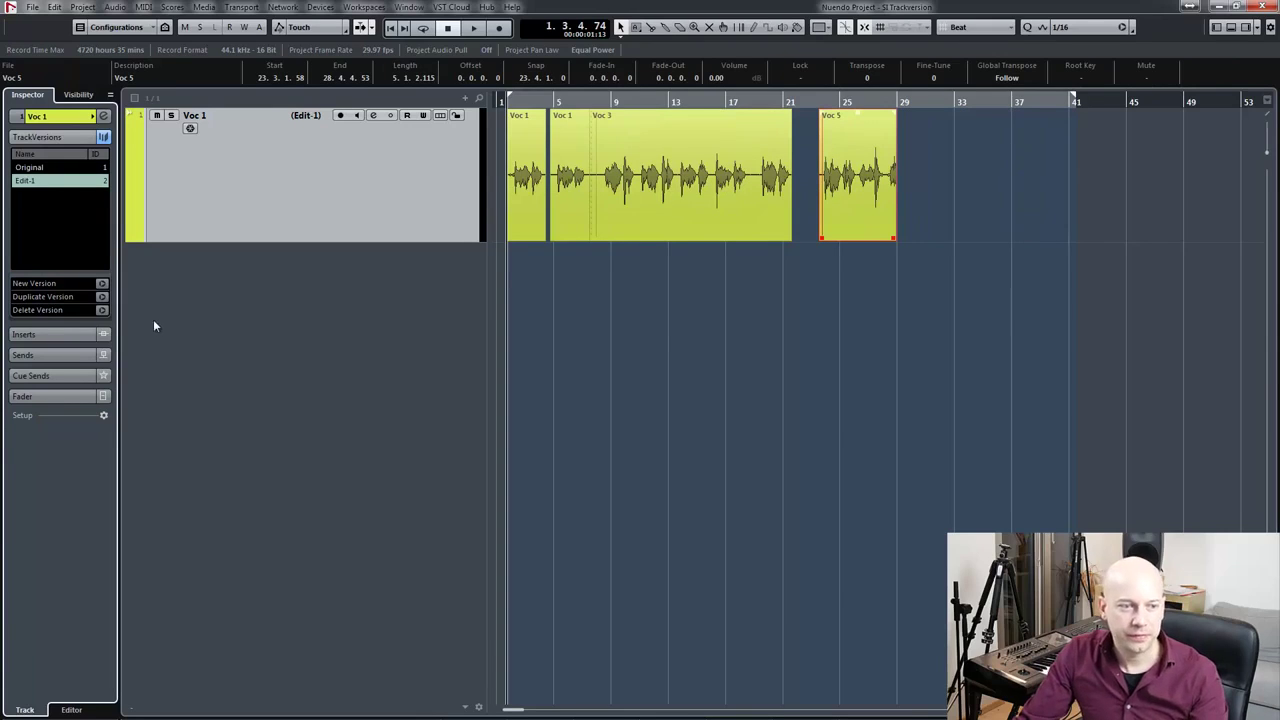
# - Duplicate Edit-1, shorten the opening Voc 1 event, and compare Edit-1 with Edit-2 Reverse
pyautogui.click(101, 297)
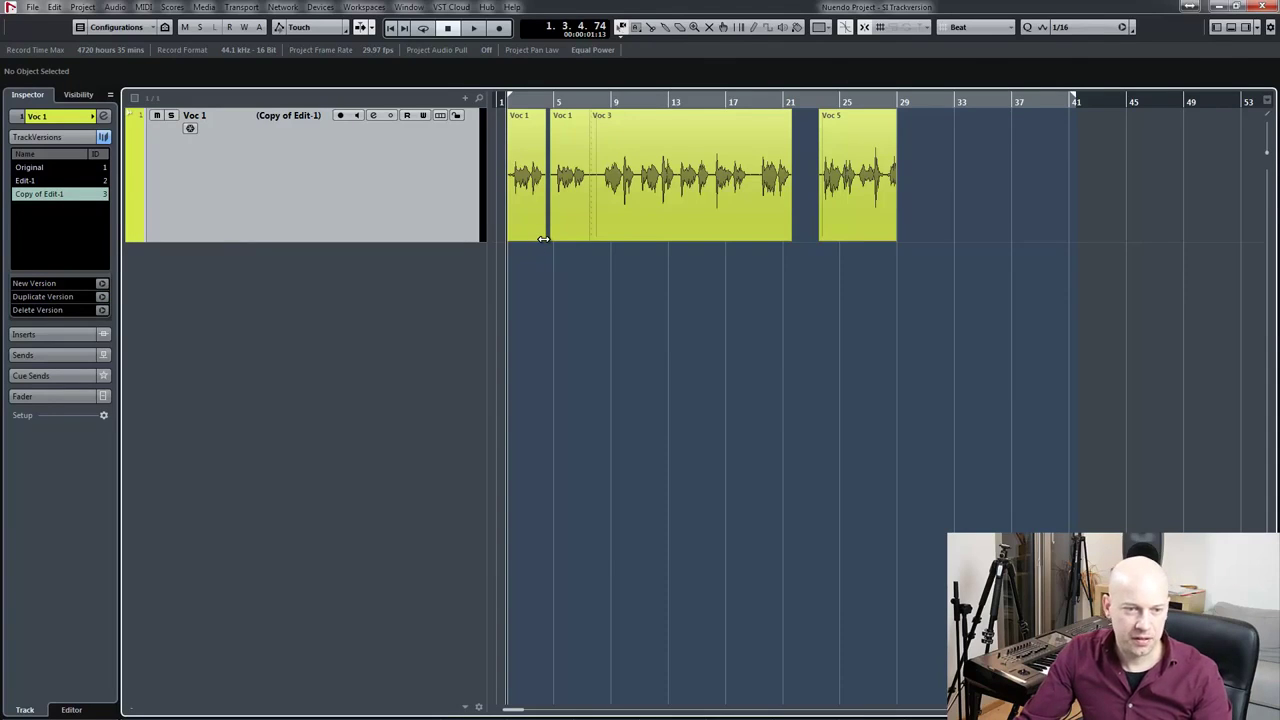
pyautogui.moveTo(543, 240); pyautogui.dragTo(530, 238)
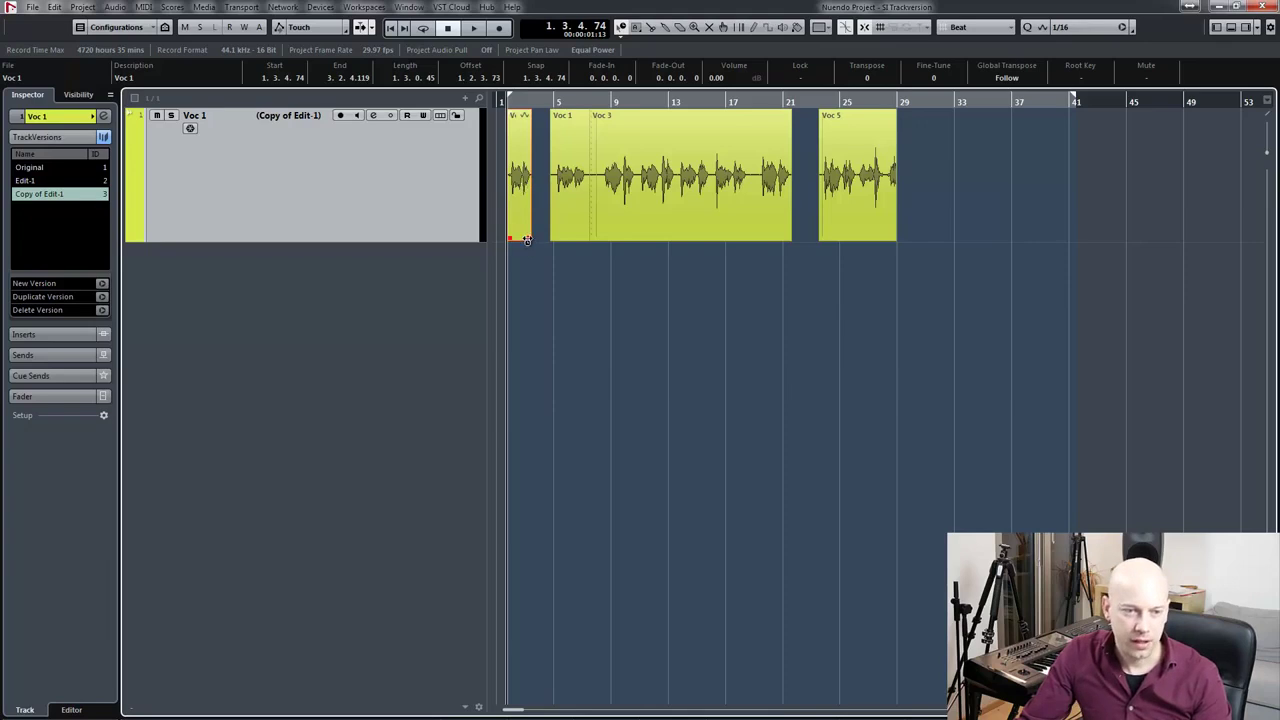
pyautogui.moveTo(534, 238); pyautogui.dragTo(539, 237)
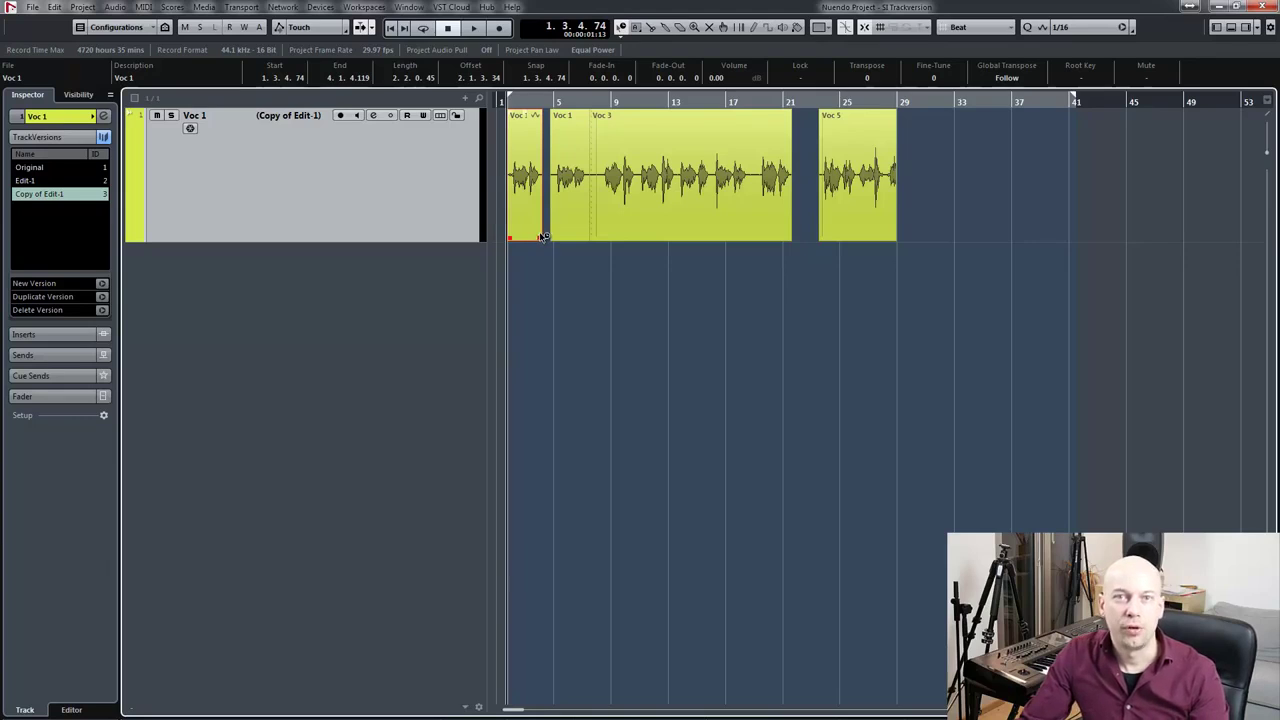
pyautogui.click(42, 182)
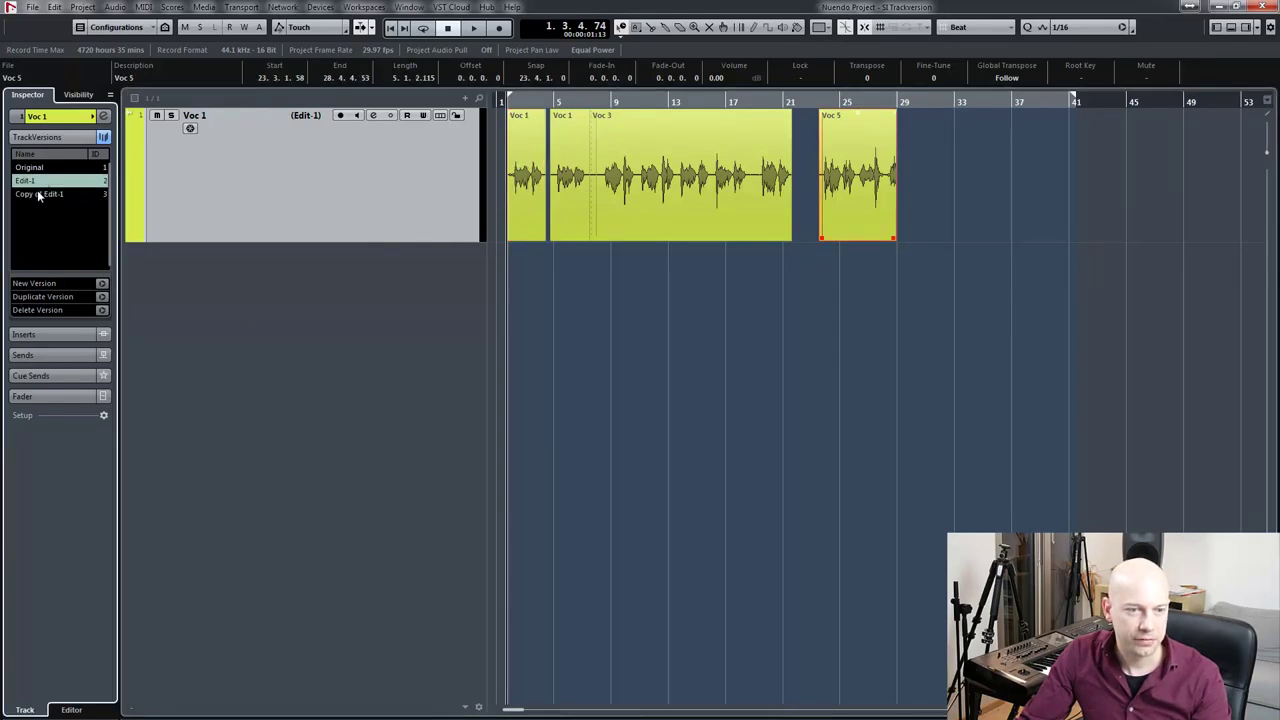
pyautogui.click(38, 194)
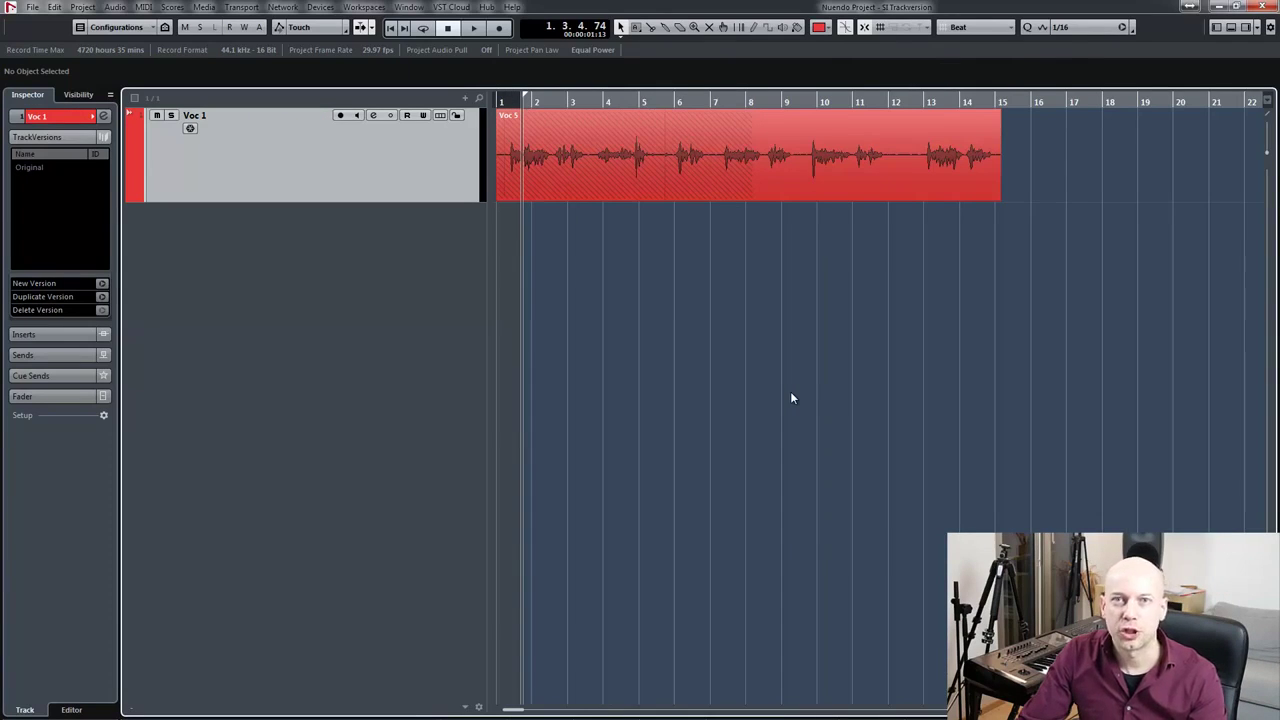
# - Show lanes on the Voc 1 track to reveal its takes on Lanes 1–4
pyautogui.click(440, 116)
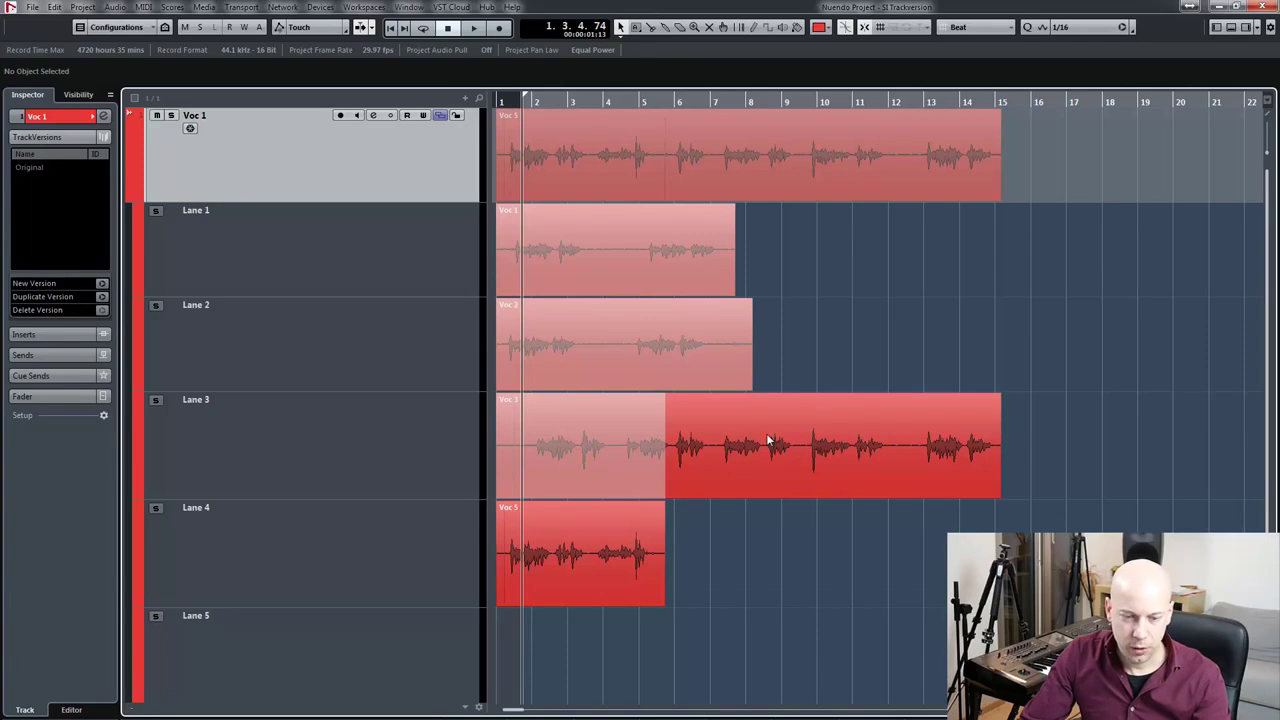
# - Unmute the Voc 3 take on Lane 3 and make Voc 3 and Voc 5 play their sections
pyautogui.press('7')
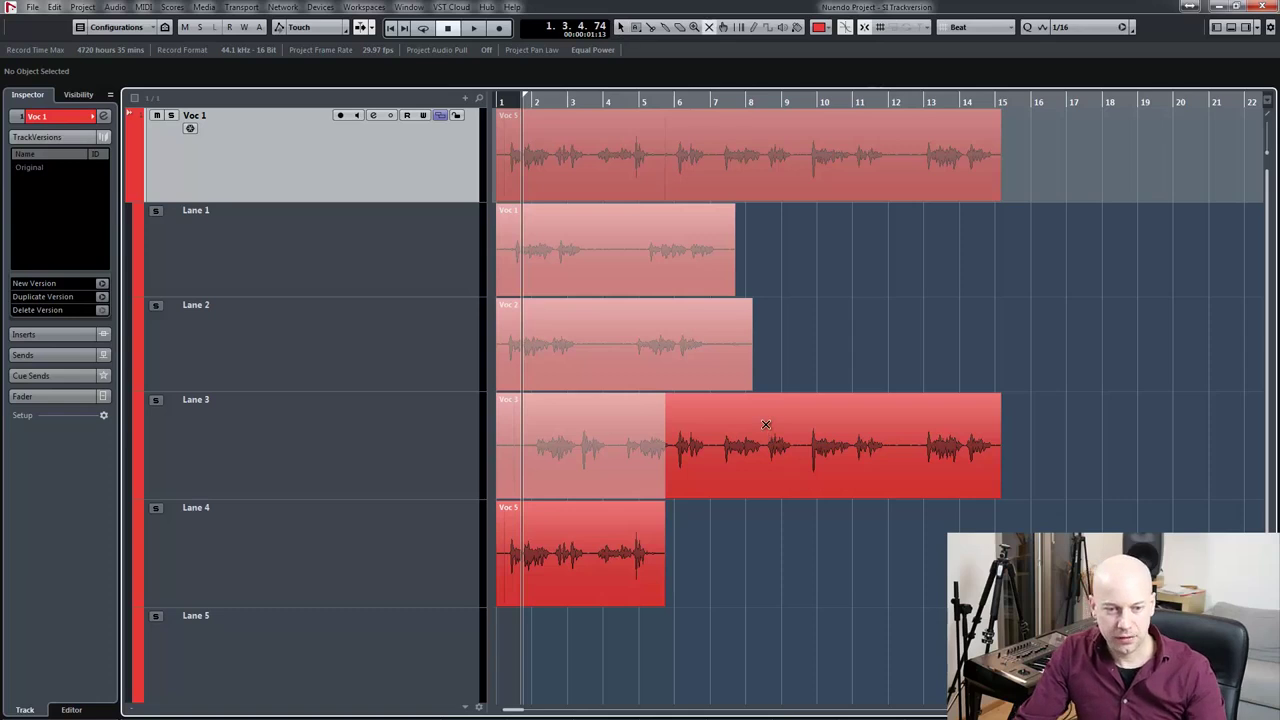
pyautogui.click(765, 425)
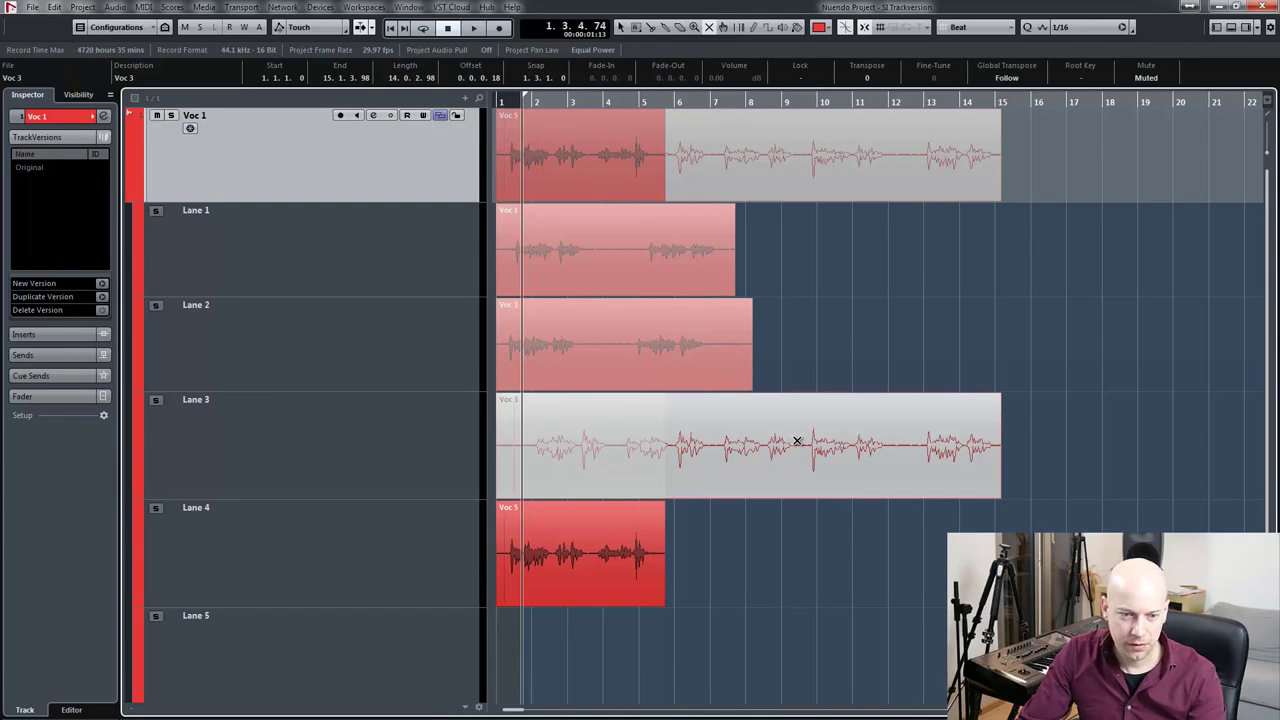
pyautogui.click(797, 441)
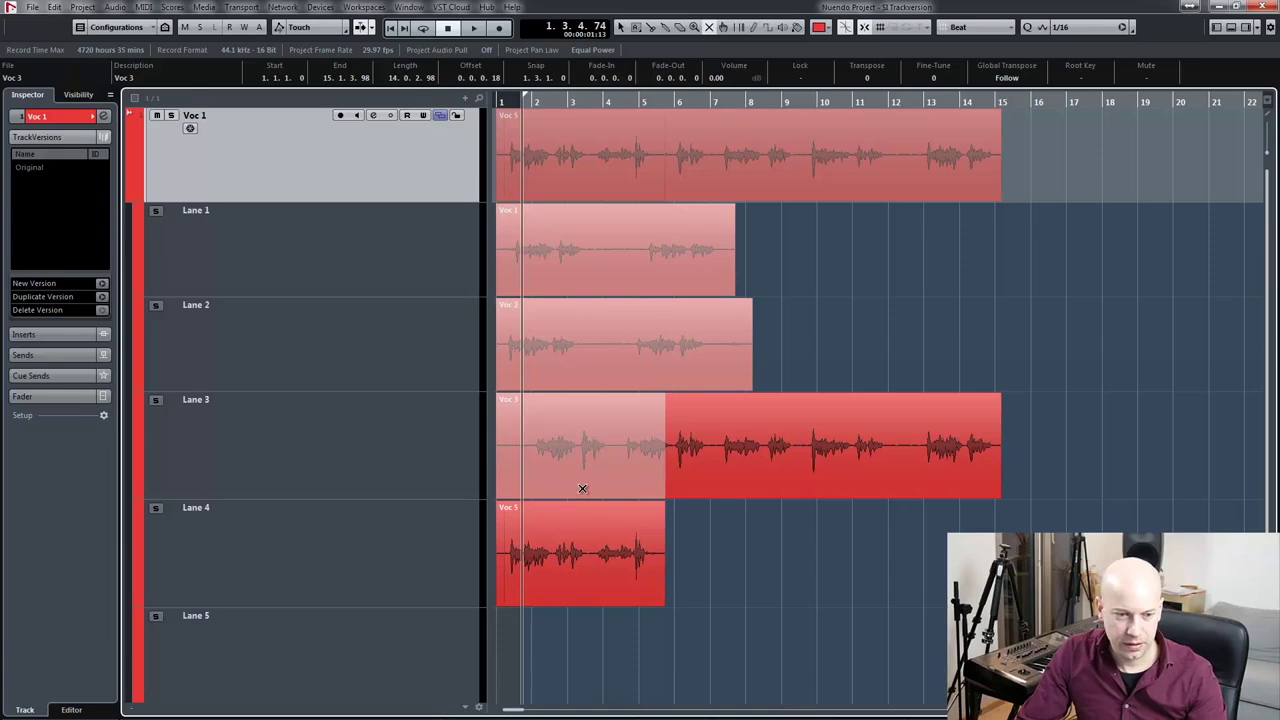
pyautogui.press('2')
pyautogui.press('1')
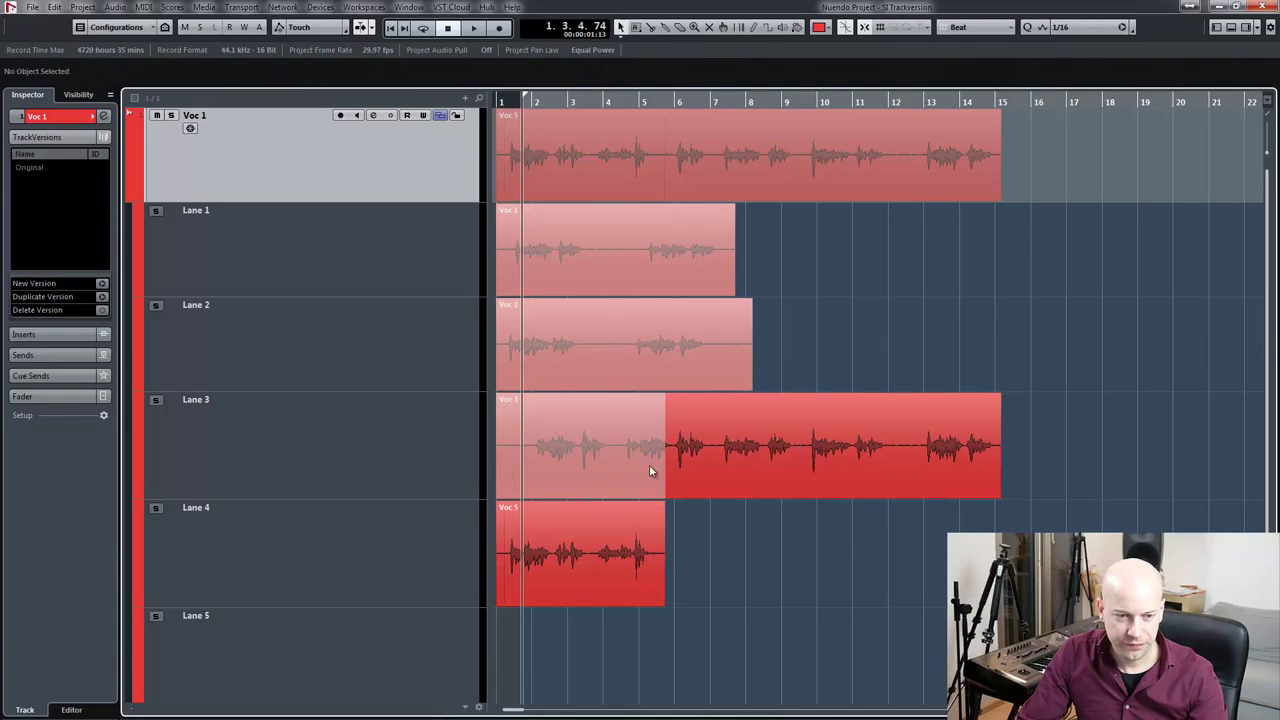
pyautogui.click(753, 484)
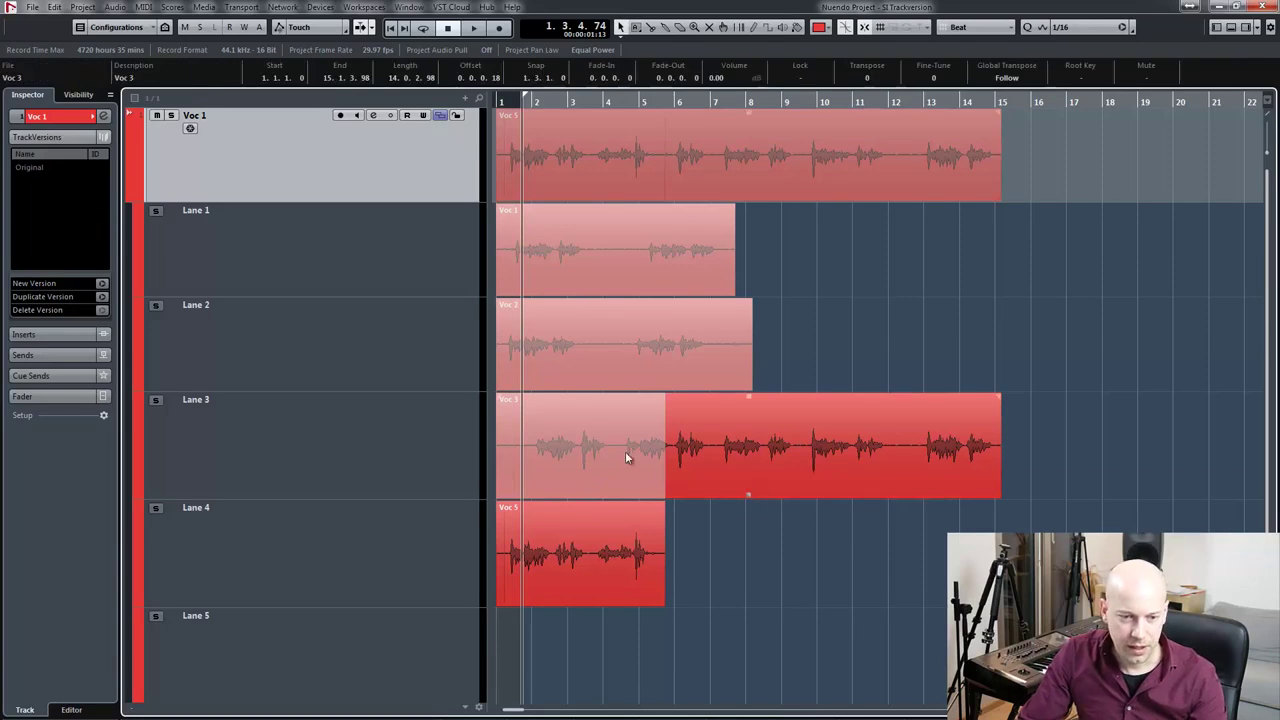
pyautogui.click(751, 499)
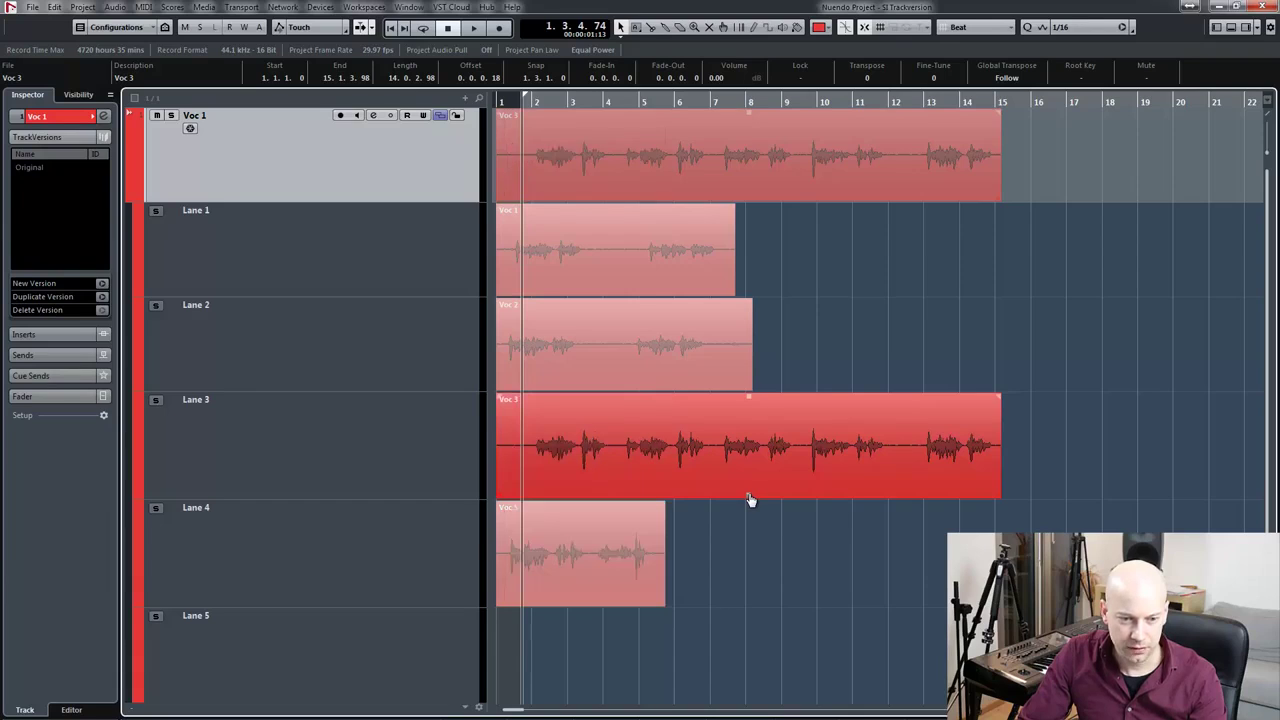
pyautogui.click(584, 580)
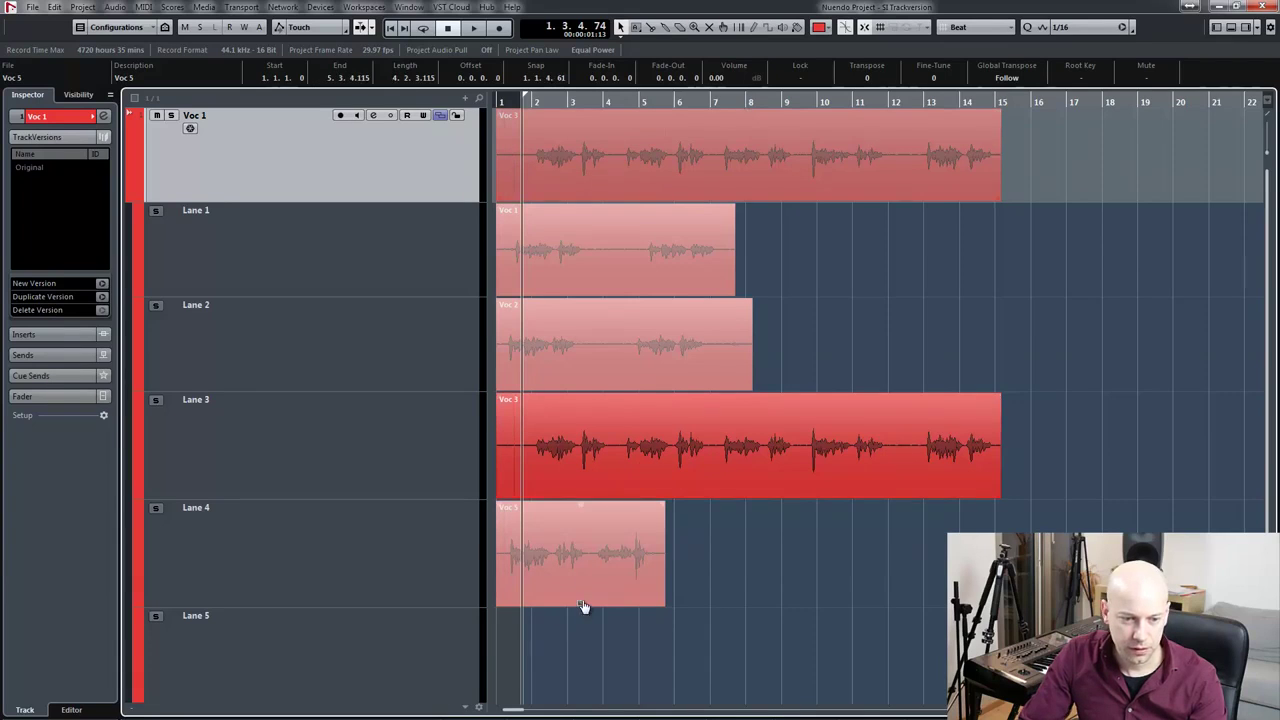
pyautogui.click(584, 607)
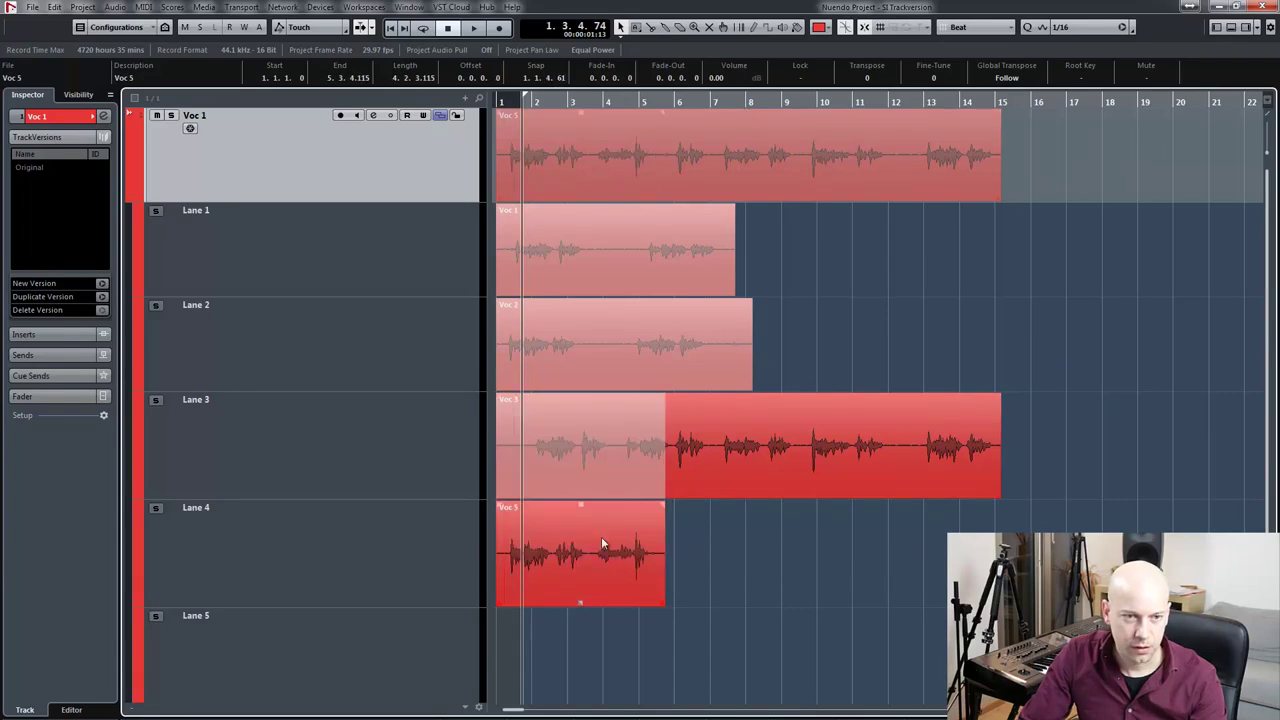
# - With the Comp tool, make Voc 2 play up to bar 8 and Voc 3 afterwards
pyautogui.click(724, 28)
pyautogui.click(731, 448)
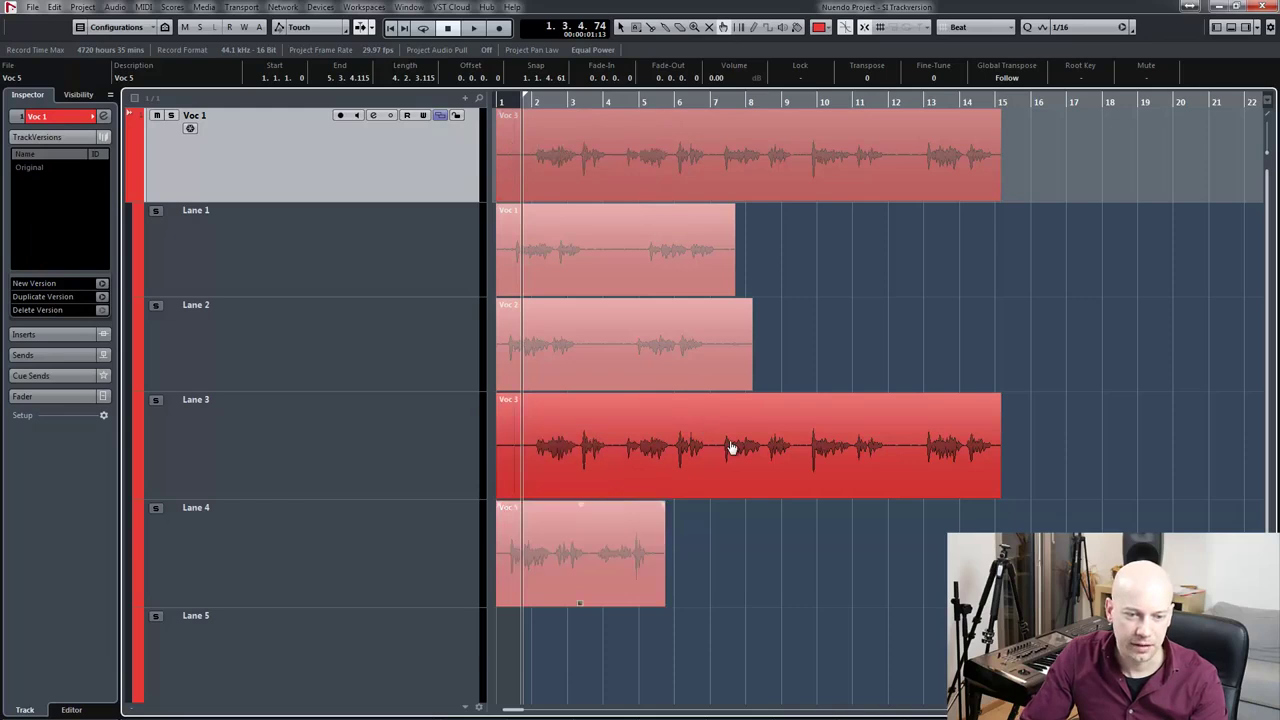
pyautogui.click(608, 349)
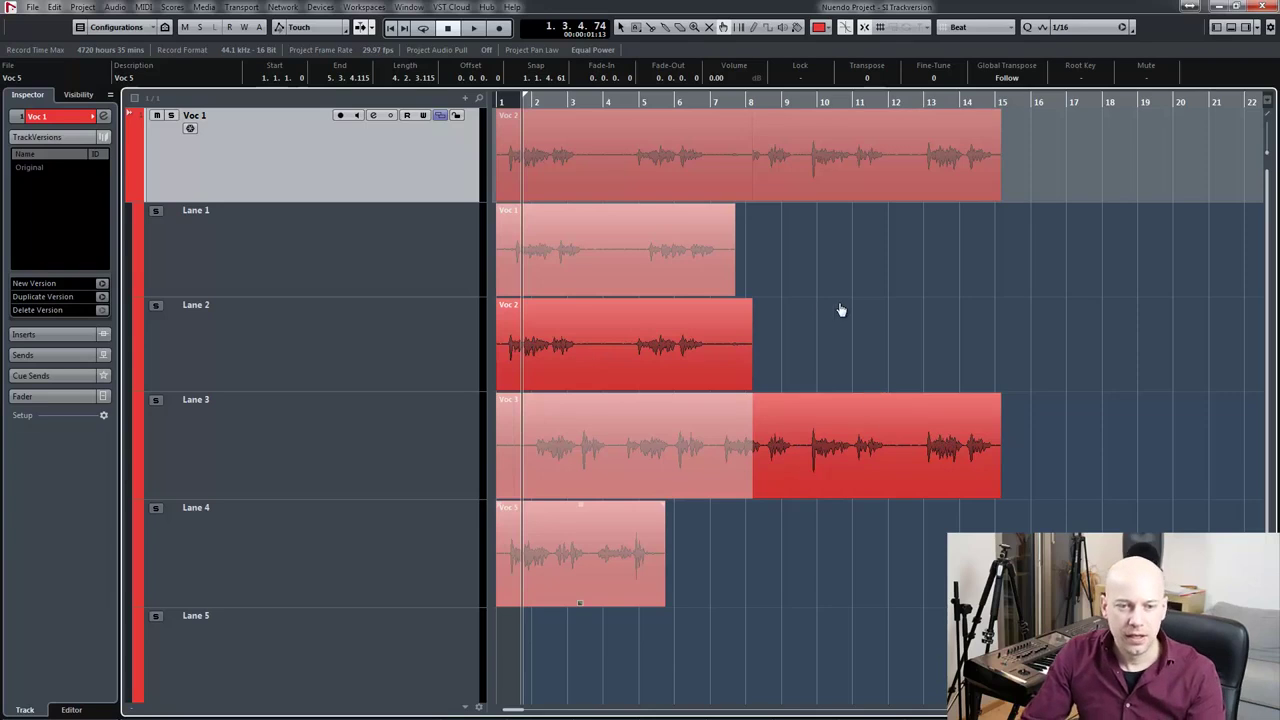
pyautogui.press('1')
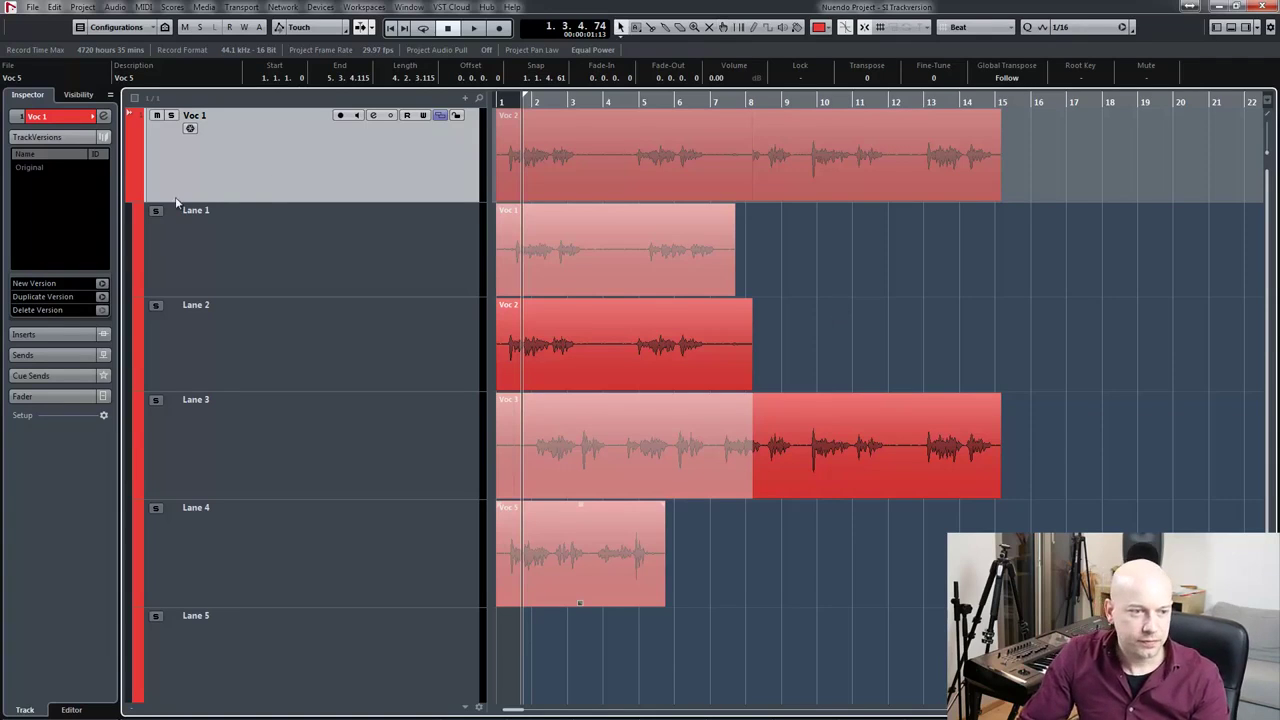
# - Duplicate the version three times, renaming the copies V1, V2 and V3 in turn
pyautogui.click(102, 297)
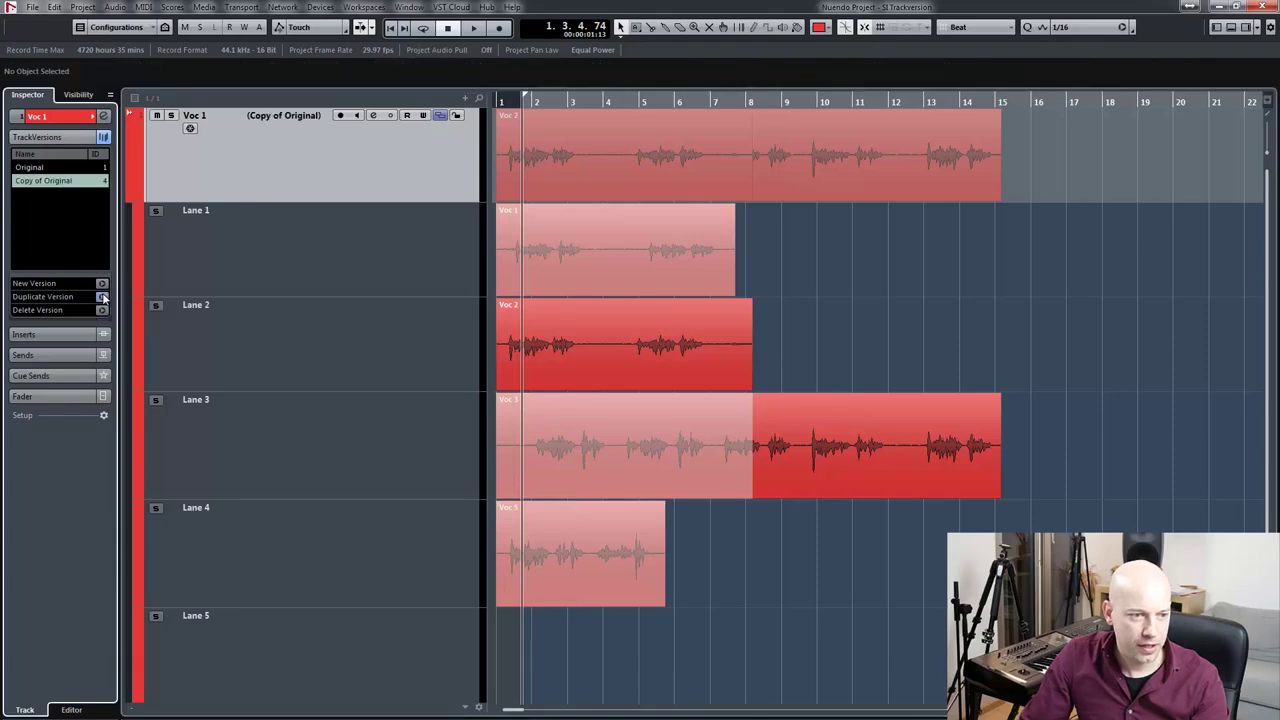
pyautogui.doubleClick(72, 181)
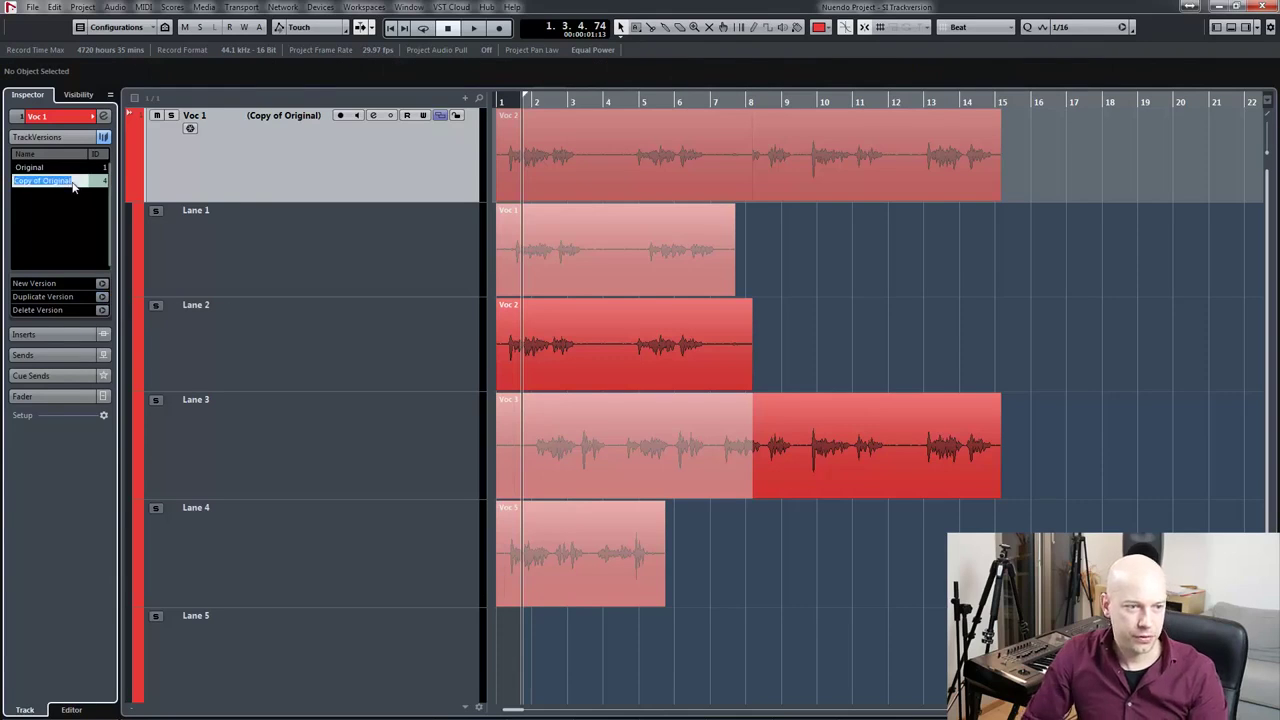
pyautogui.write('V1')
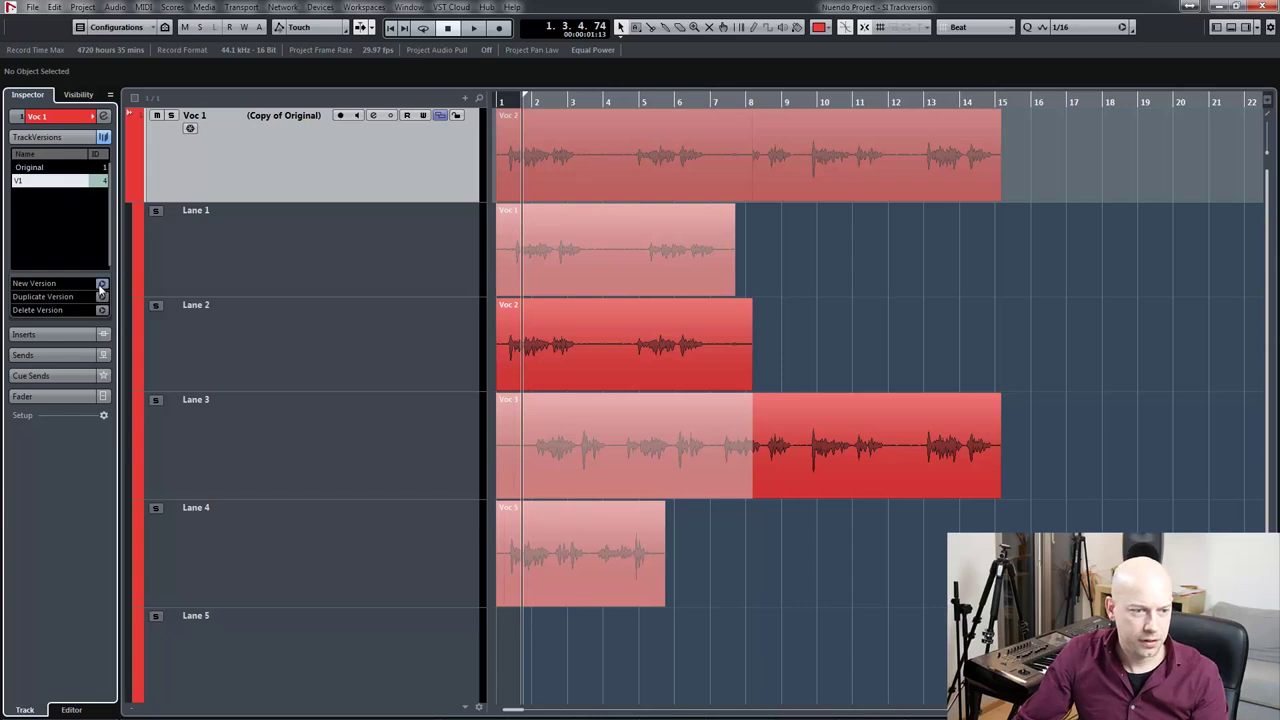
pyautogui.click(102, 297)
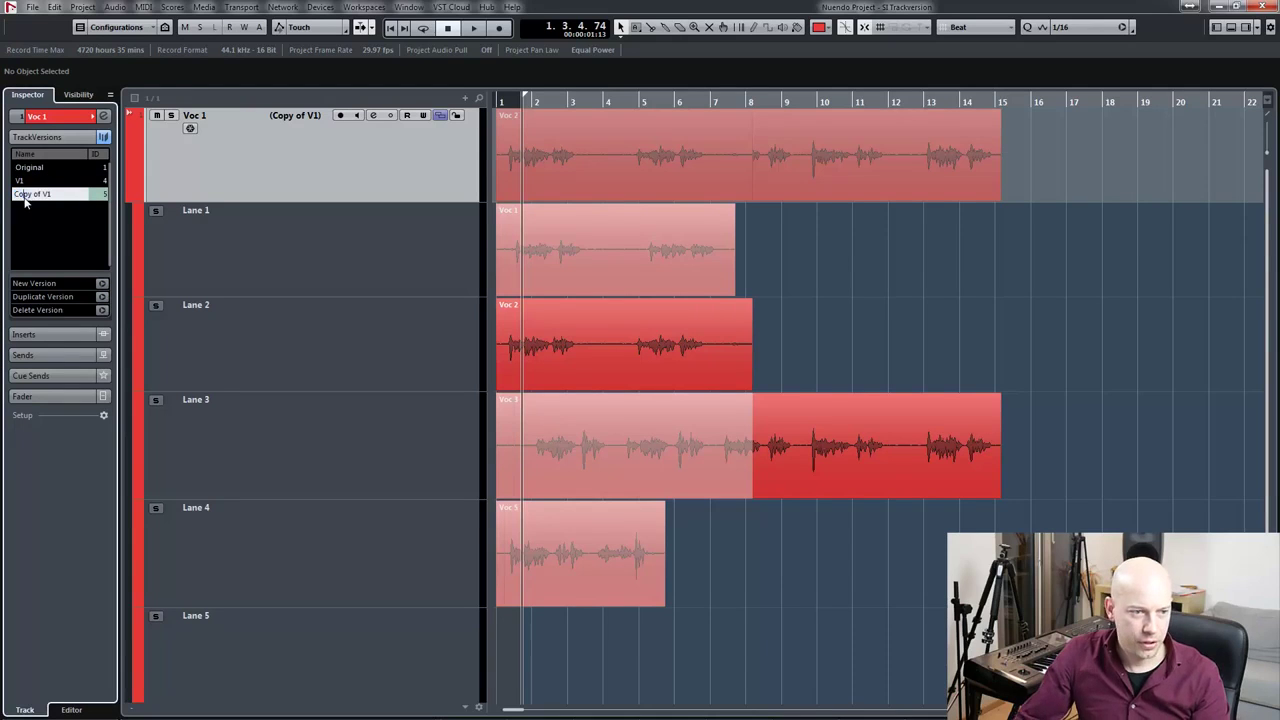
pyautogui.doubleClick(25, 198)
pyautogui.write('V2')
pyautogui.press('Return')
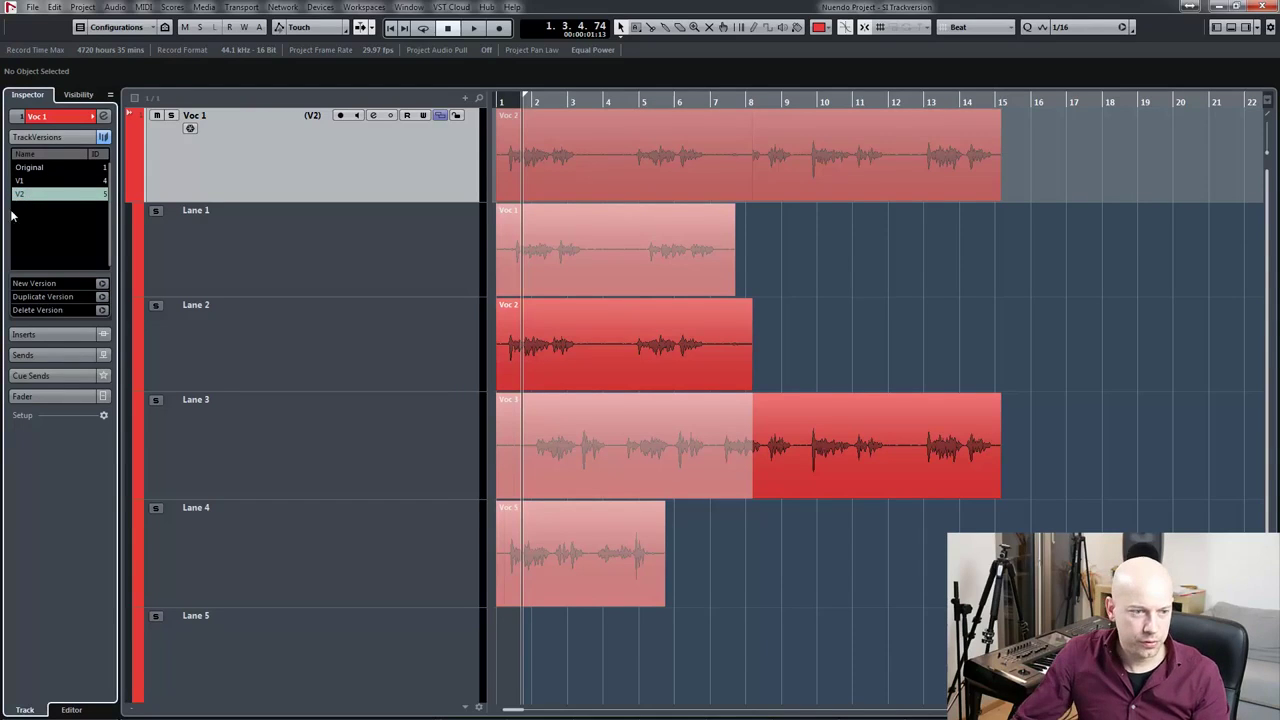
pyautogui.click(101, 297)
pyautogui.doubleClick(40, 207)
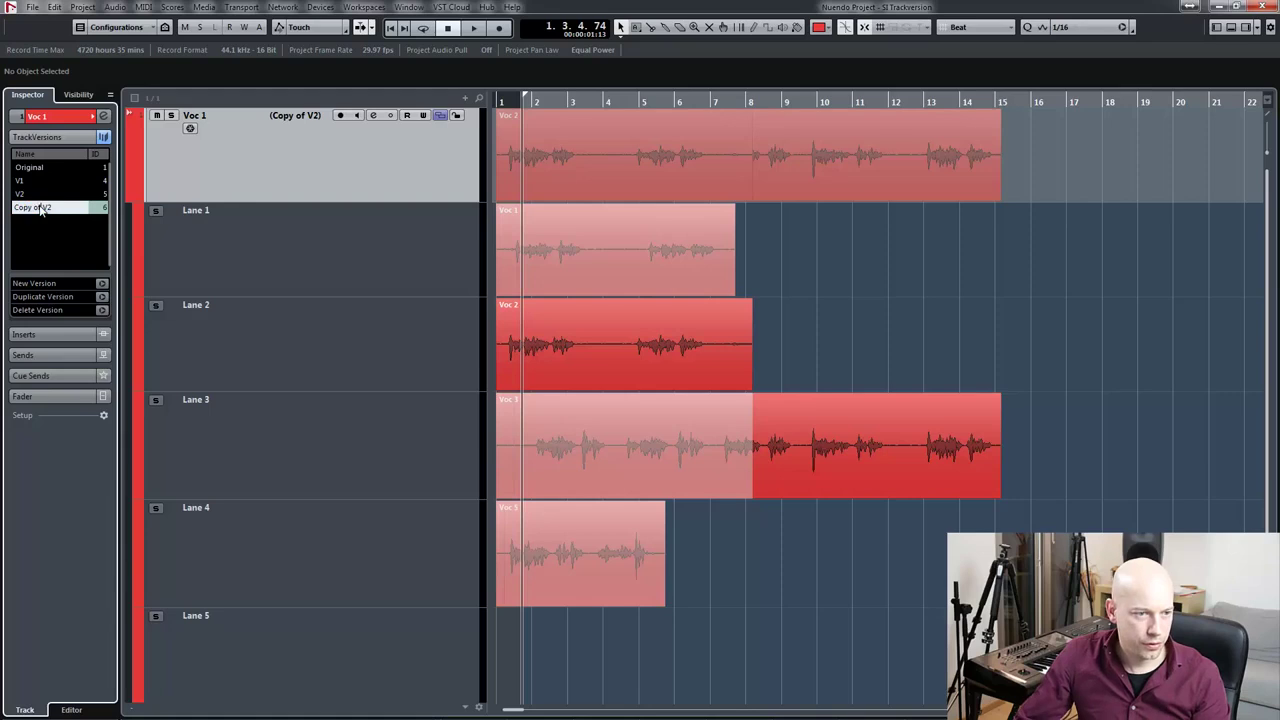
pyautogui.write('V3')
pyautogui.press('Return')
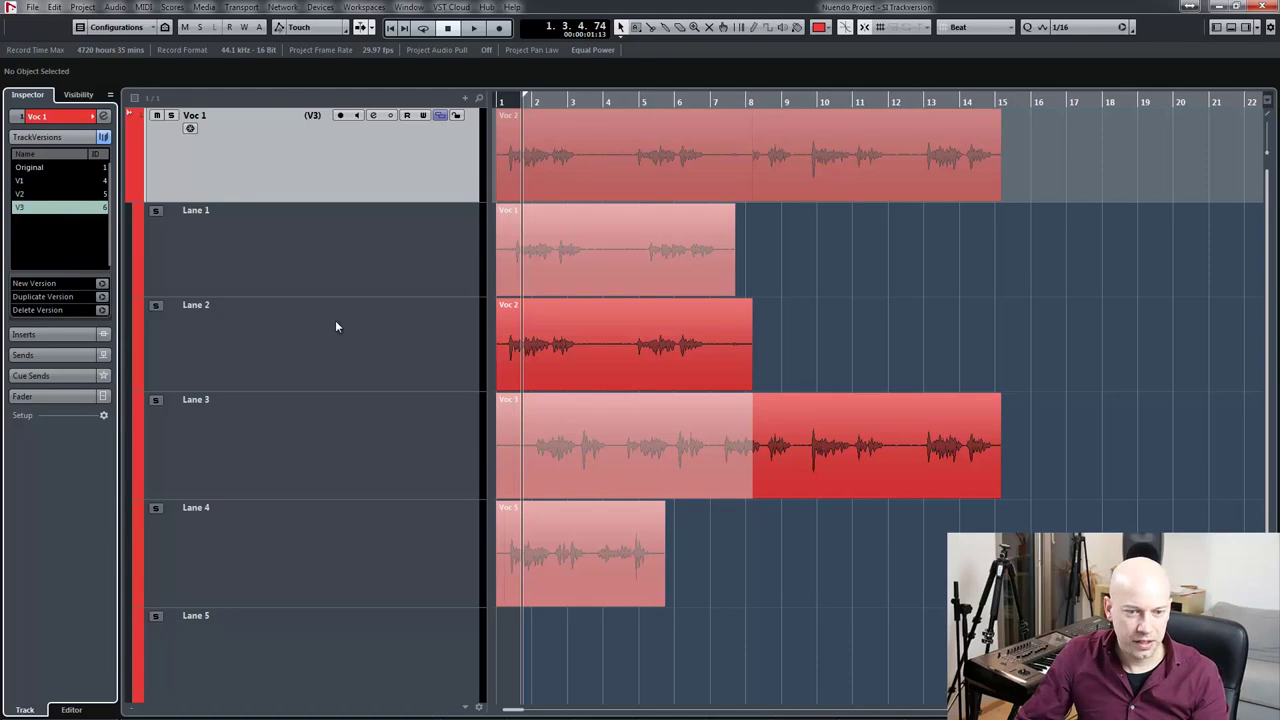
# - In V3, mute the Voc 1, Voc 2 and Voc 5 takes so only Voc 3 plays
pyautogui.press('7')
pyautogui.click(600, 565)
pyautogui.click(646, 311)
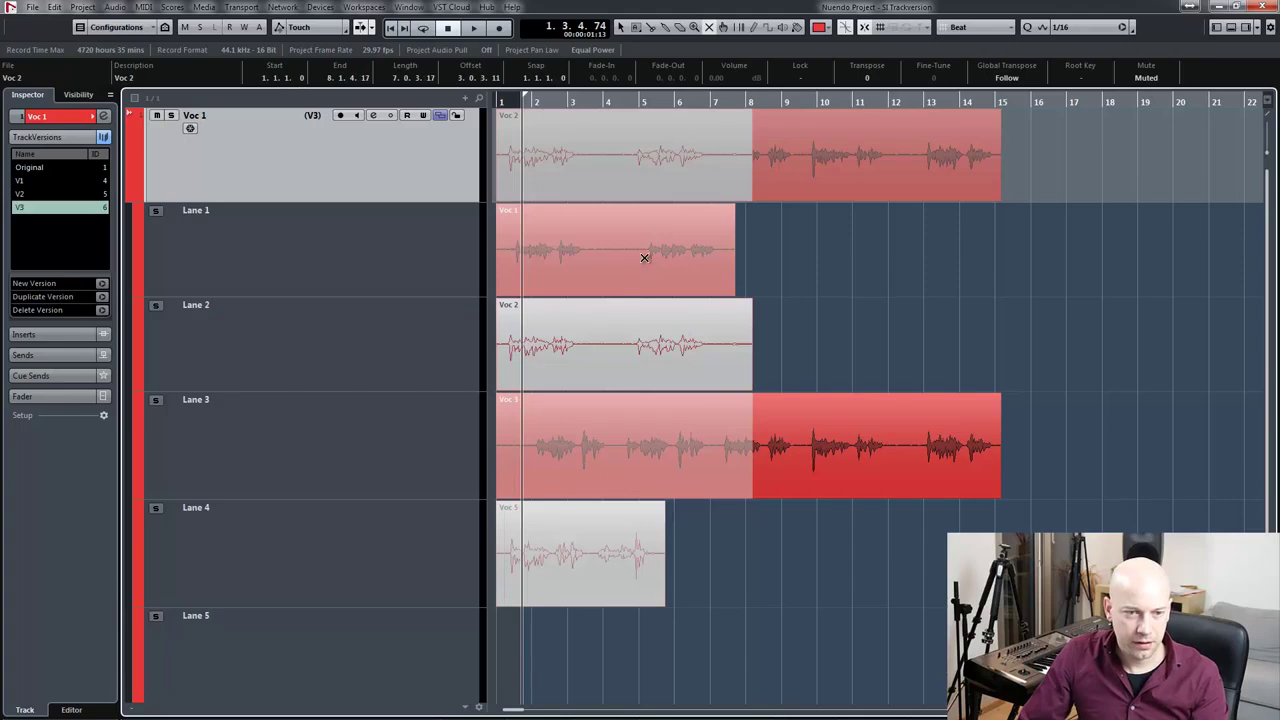
pyautogui.click(646, 257)
pyautogui.press('1')
pyautogui.click(751, 496)
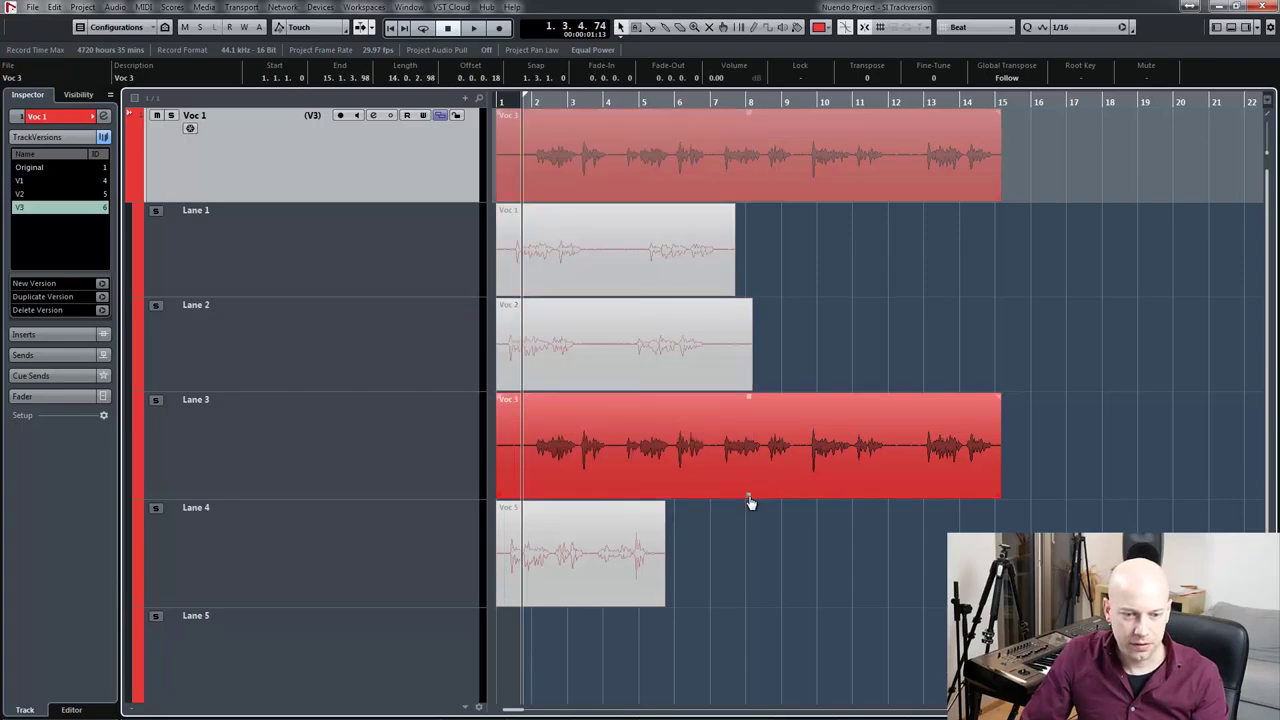
# - In version V2, delete the Voc 1, Voc 3 and Voc 5 takes
pyautogui.click(22, 195)
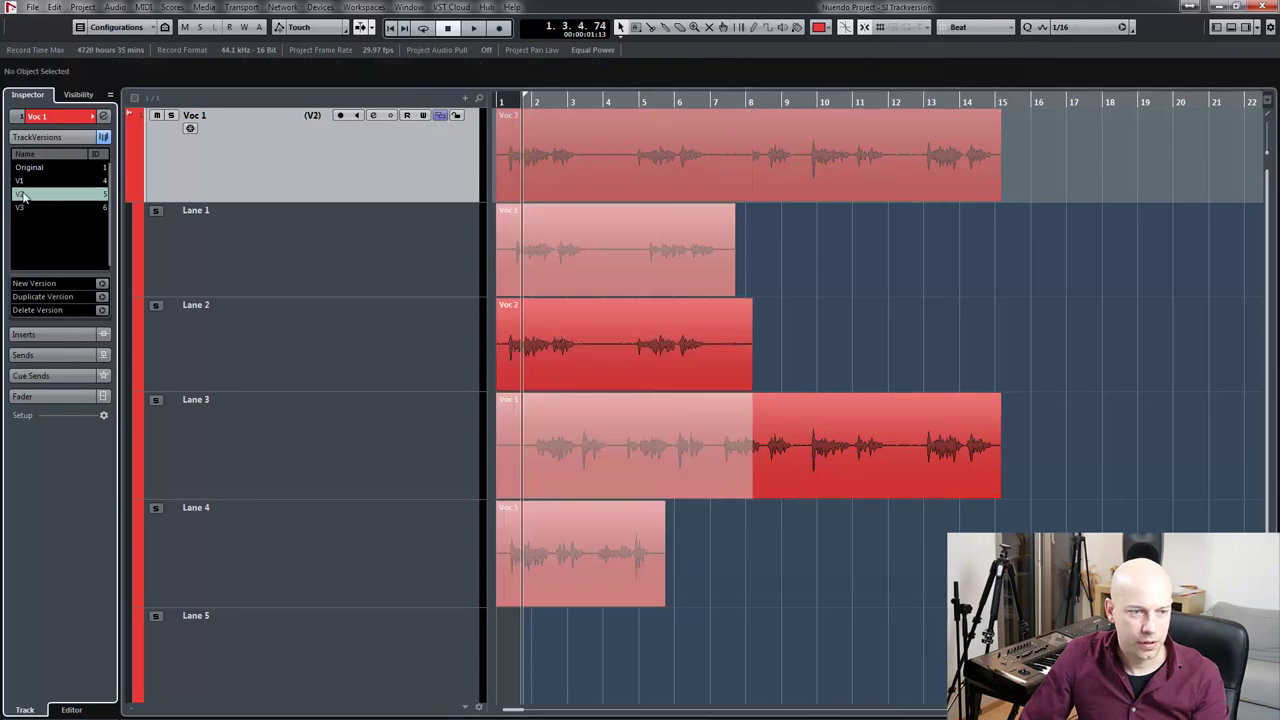
pyautogui.click(668, 251)
pyautogui.press('Delete')
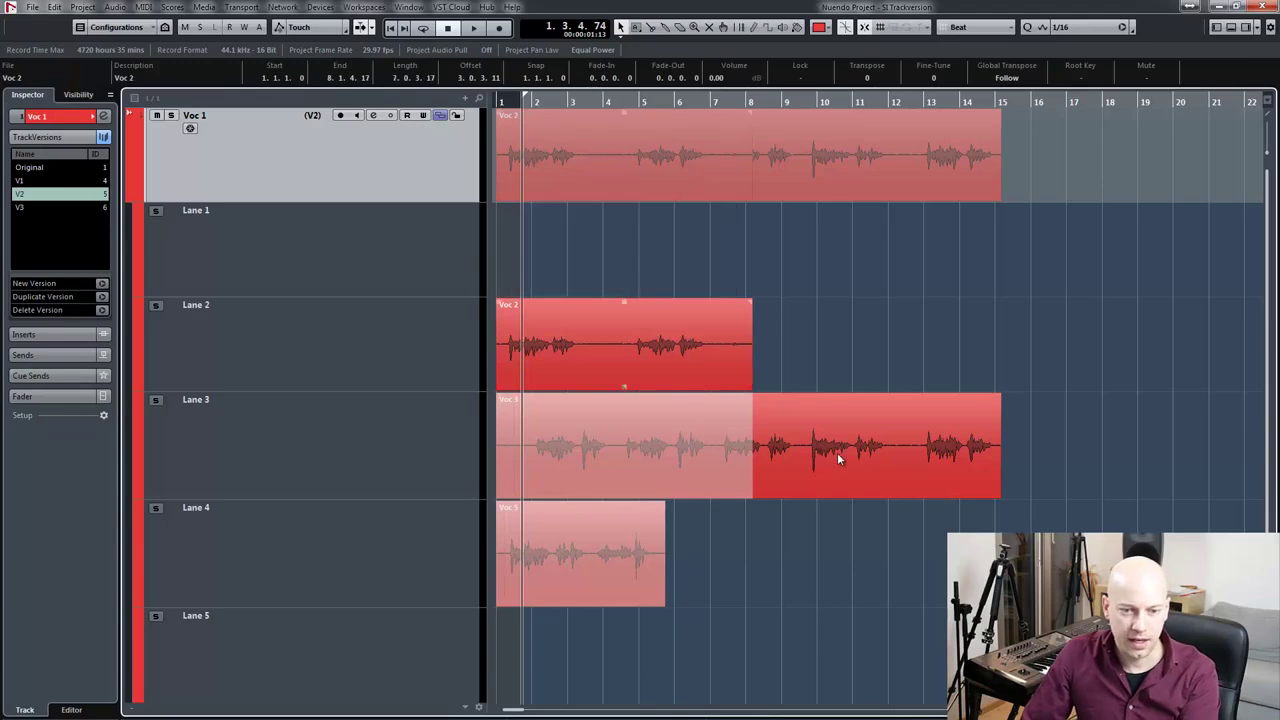
pyautogui.click(837, 452)
pyautogui.press('Delete')
pyautogui.click(580, 563)
pyautogui.press('Delete')
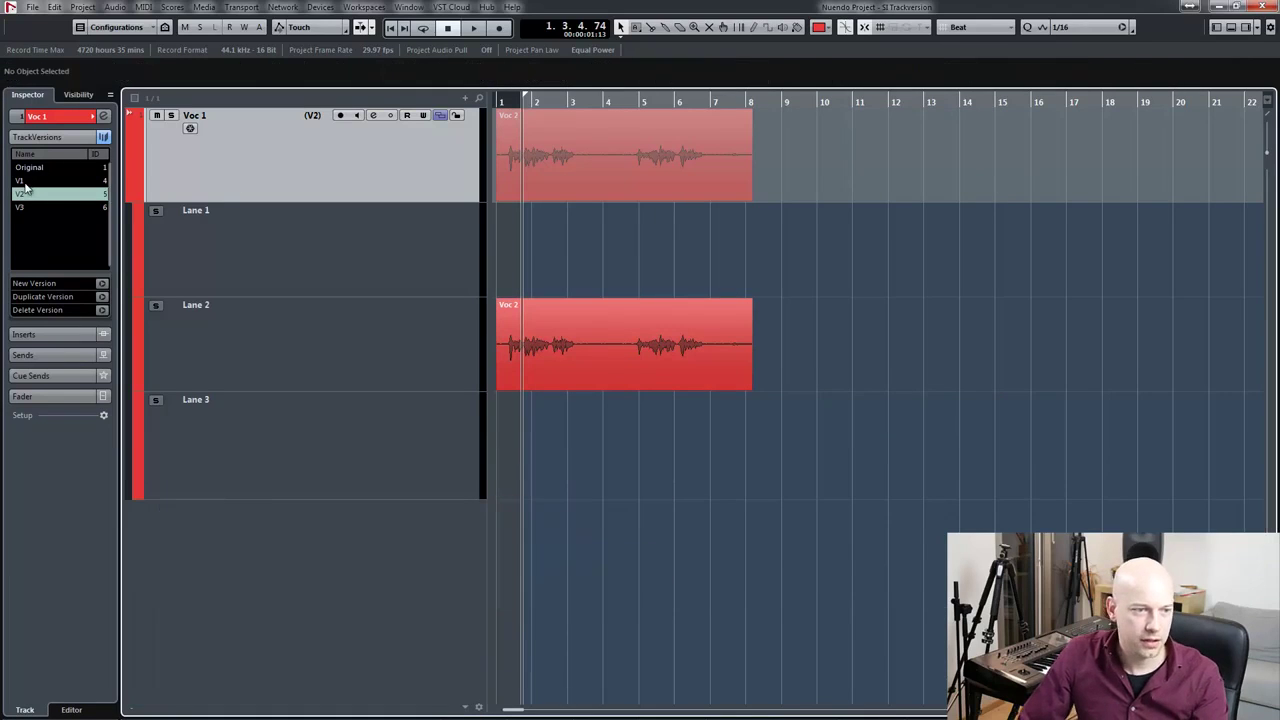
# - In version V1, delete the Voc 2, Voc 3 and Voc 5 takes
pyautogui.click(30, 181)
pyautogui.click(657, 378)
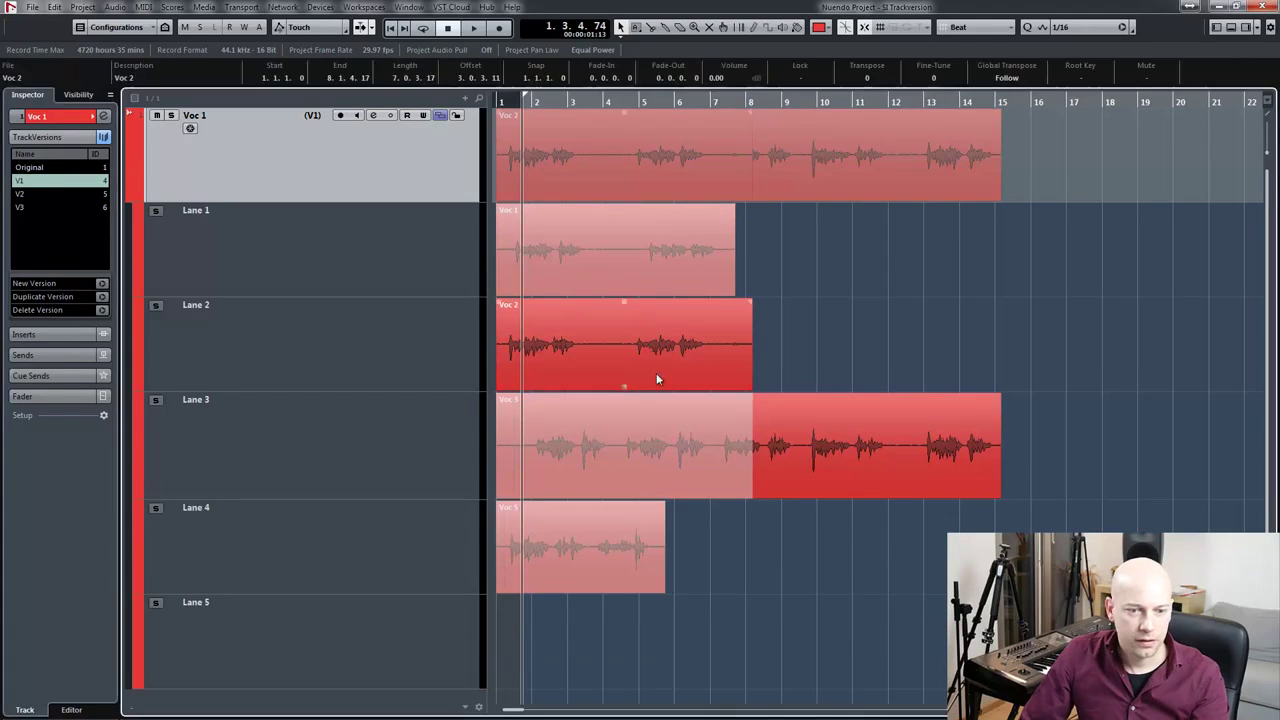
pyautogui.press('Delete')
pyautogui.click(650, 446)
pyautogui.press('Delete')
pyautogui.click(603, 530)
pyautogui.press('Delete')
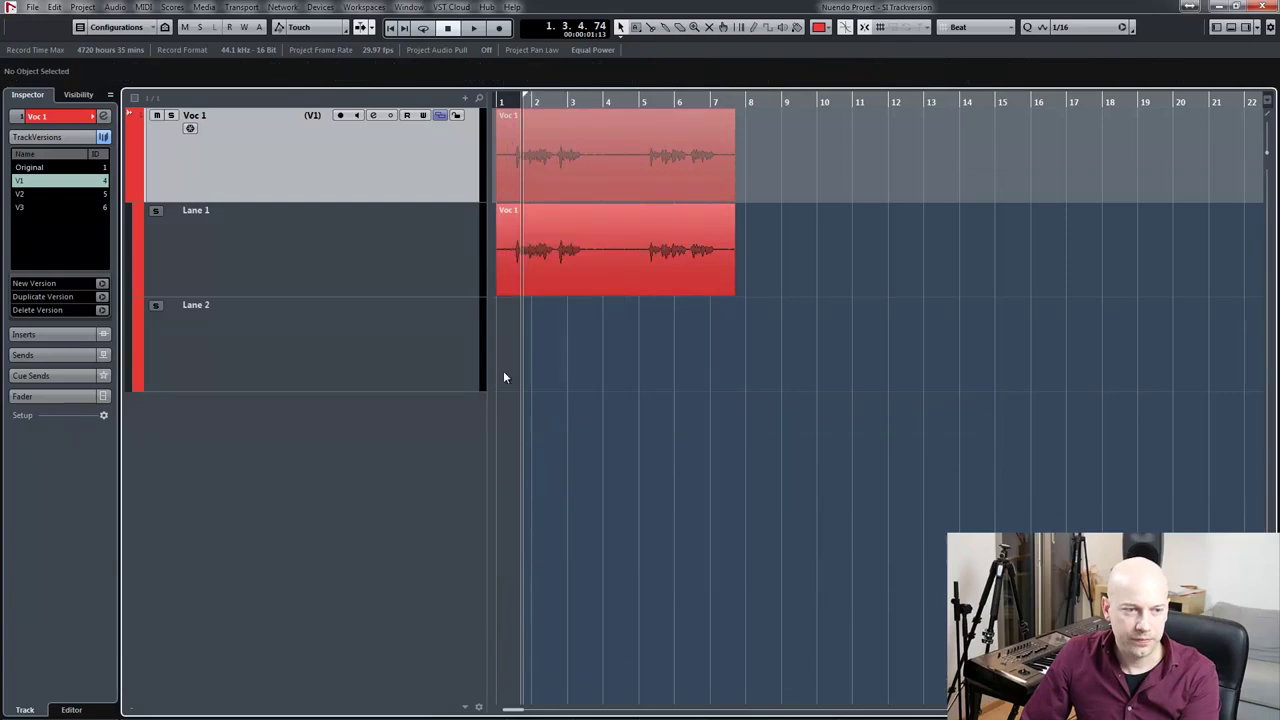
# - Switch back and forth between V1, V2 and V3 to compare them, ending on V1
pyautogui.click(33, 197)
pyautogui.click(31, 208)
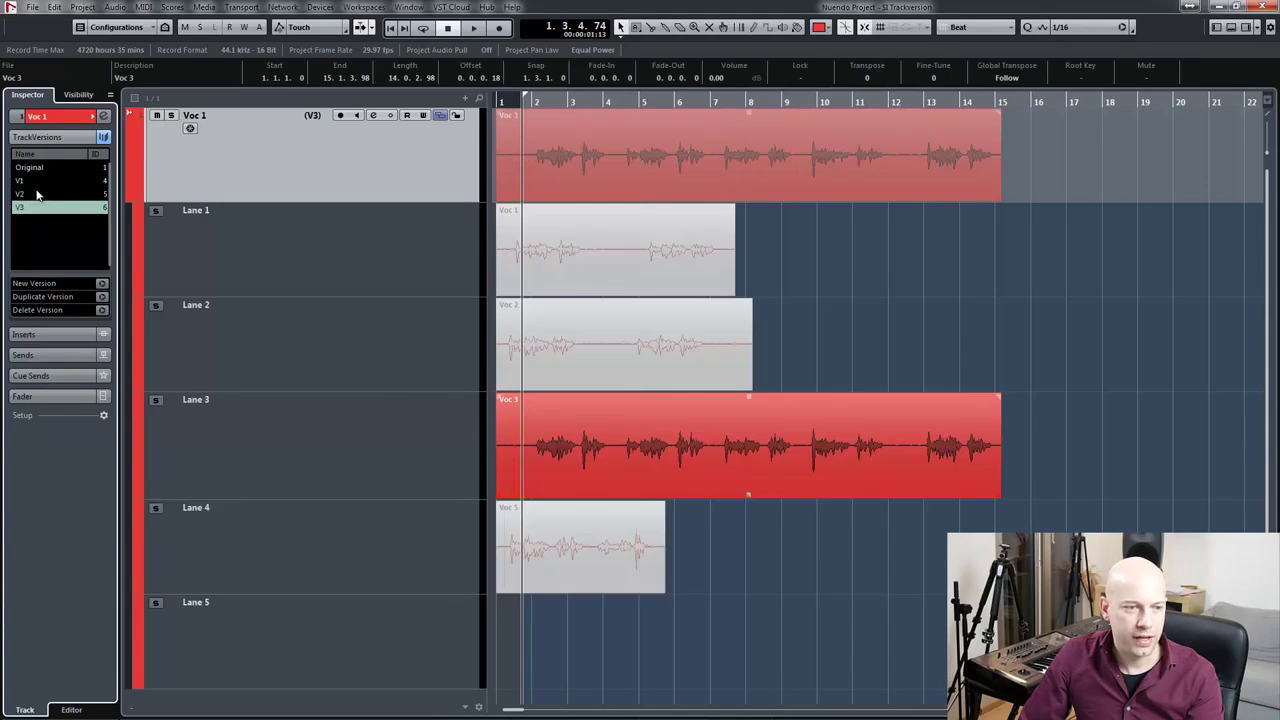
pyautogui.click(37, 195)
pyautogui.click(36, 181)
pyautogui.click(36, 194)
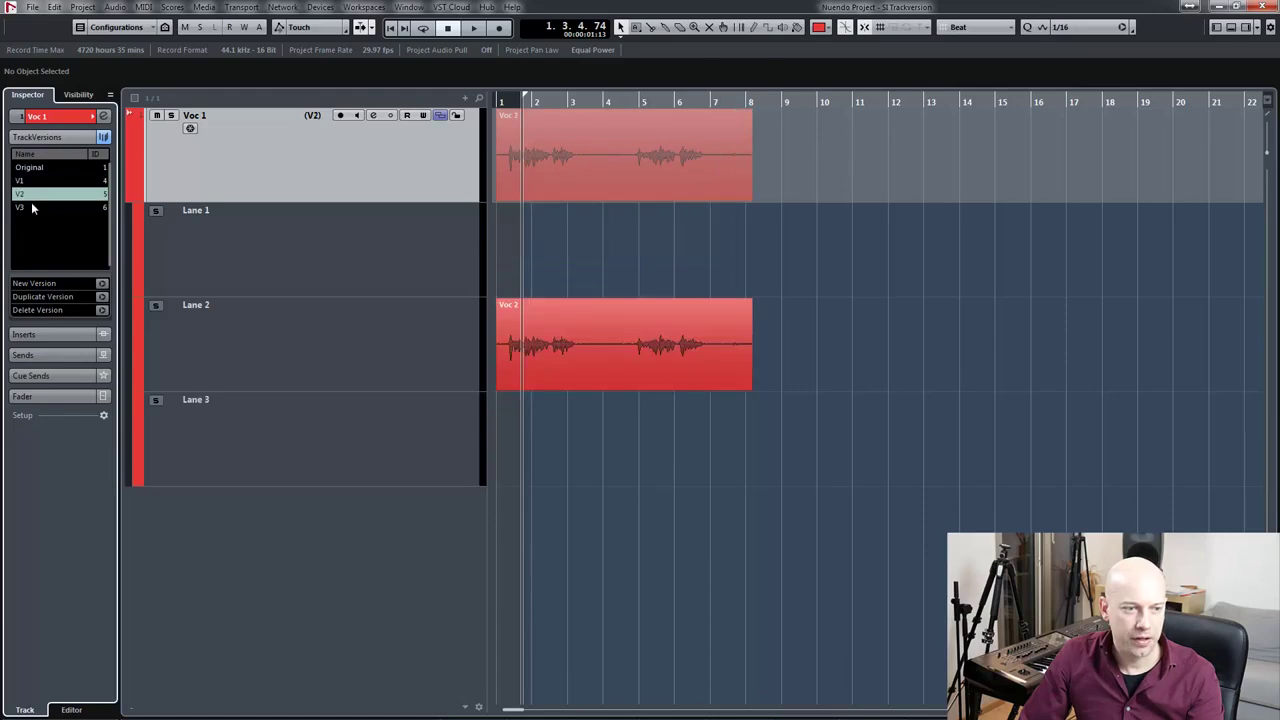
pyautogui.click(34, 207)
pyautogui.click(34, 194)
pyautogui.click(36, 181)
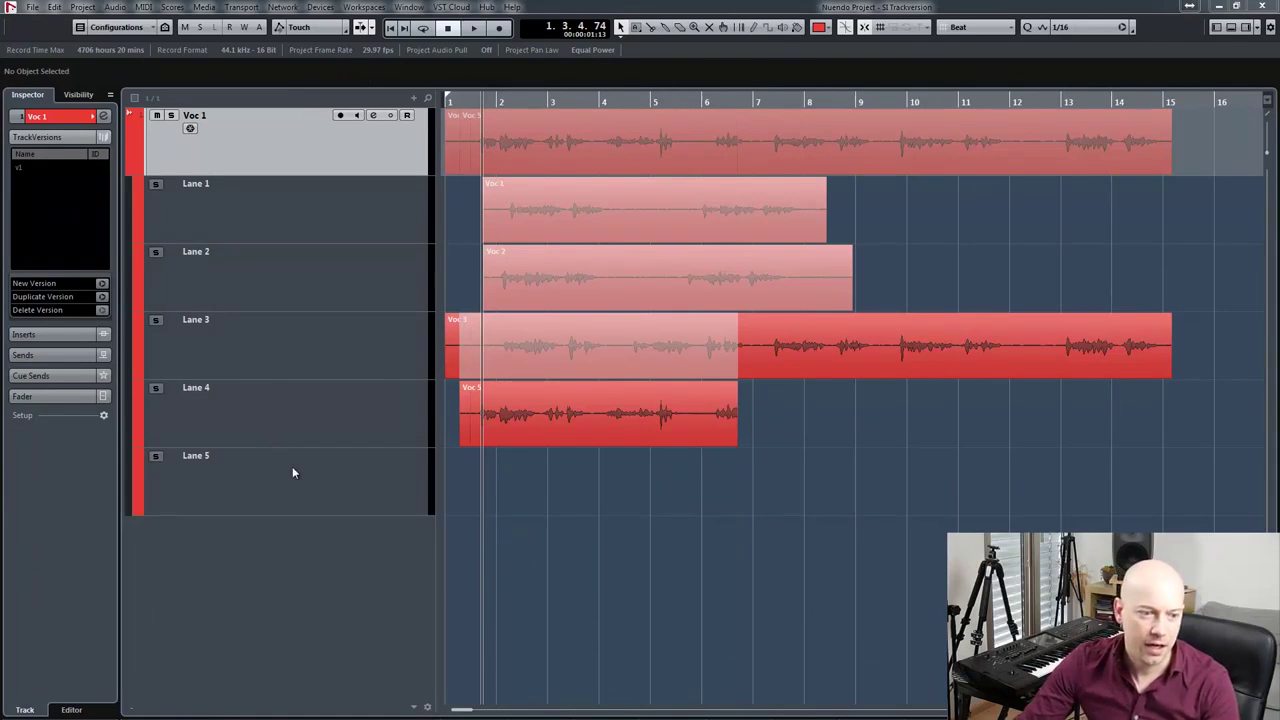
# - Run Project > TrackVersions > Create Versions from Lanes on the Voc 1 track
pyautogui.click(84, 8)
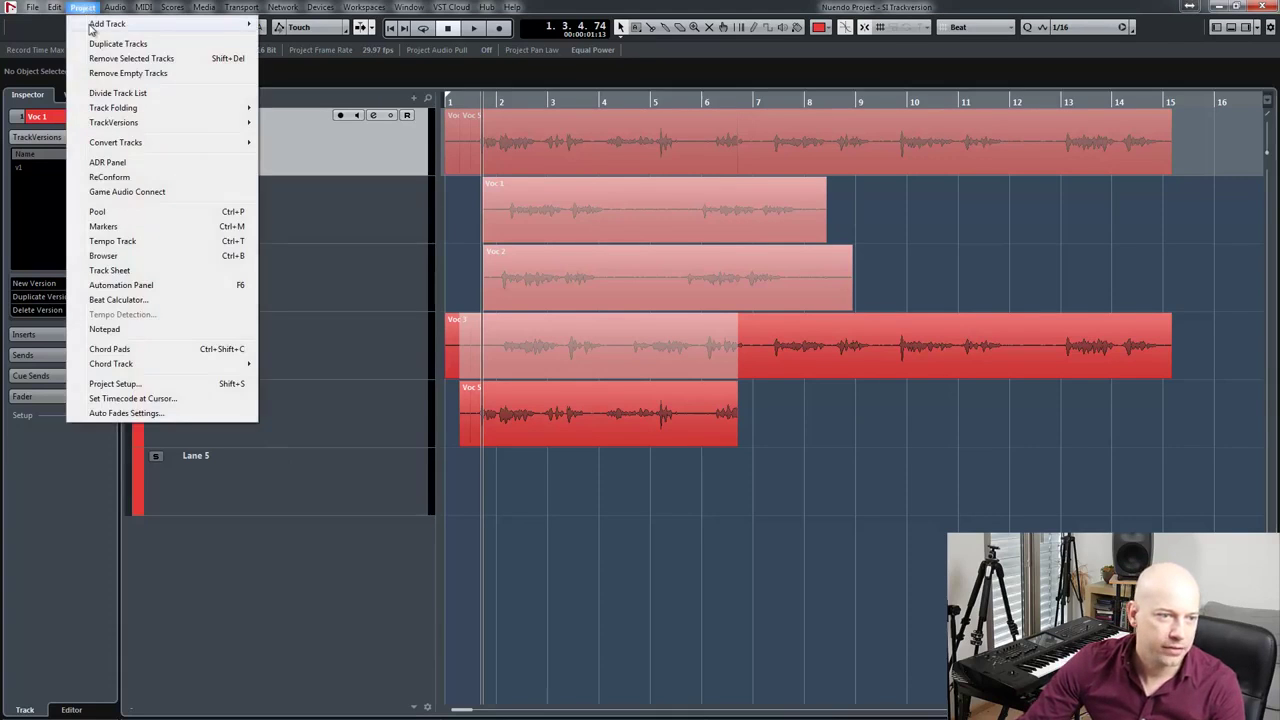
pyautogui.moveTo(121, 122)
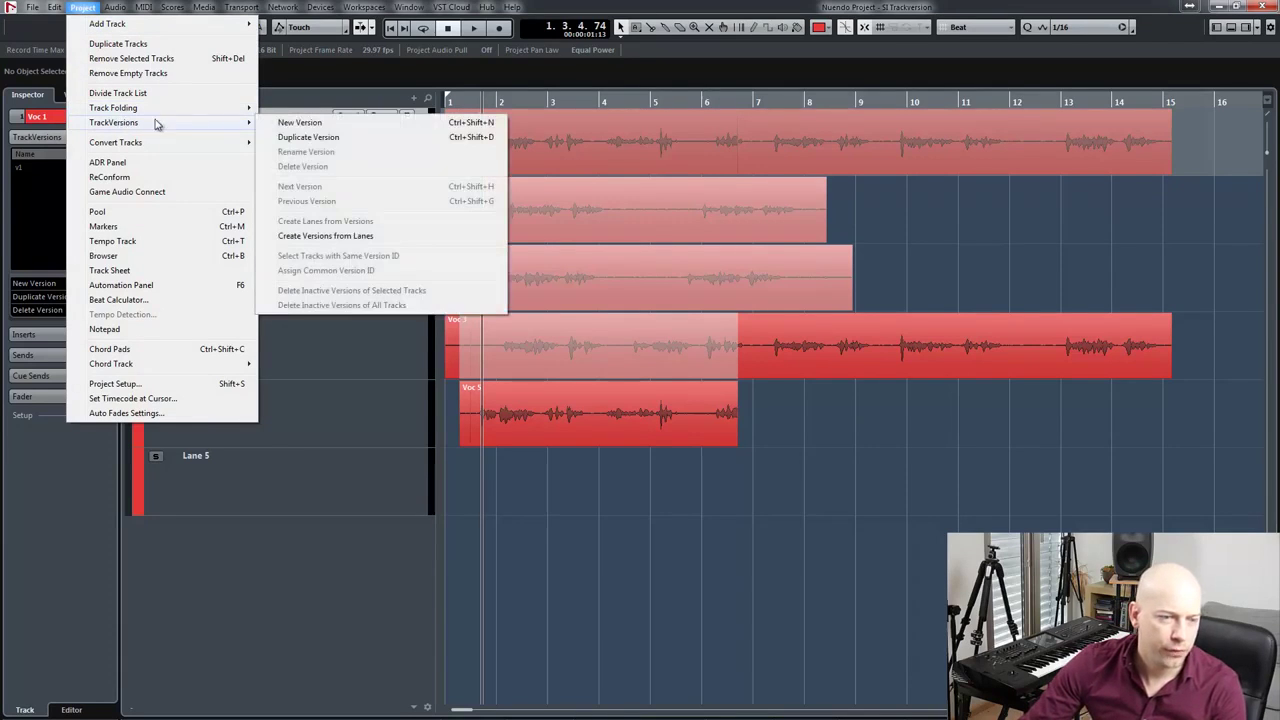
pyautogui.click(395, 237)
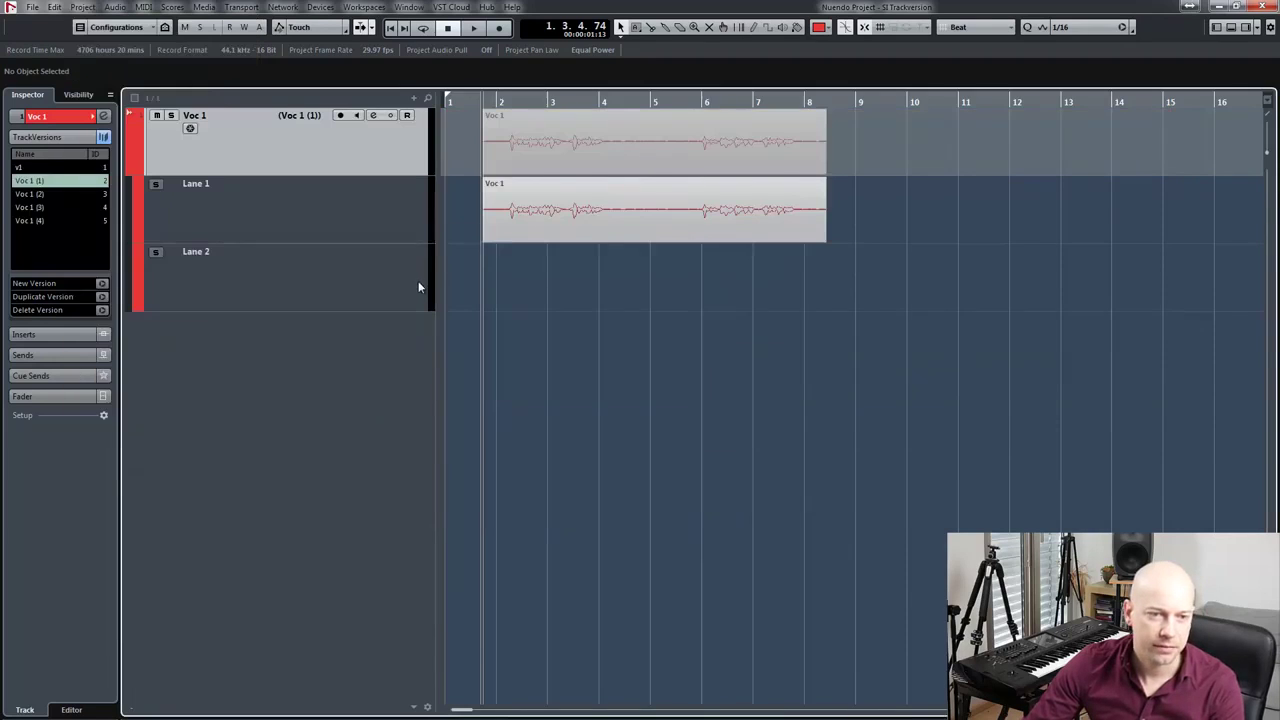
# - Step through versions Voc 1 (2), (3) and (4), ending on Voc 1 (1)
pyautogui.click(30, 193)
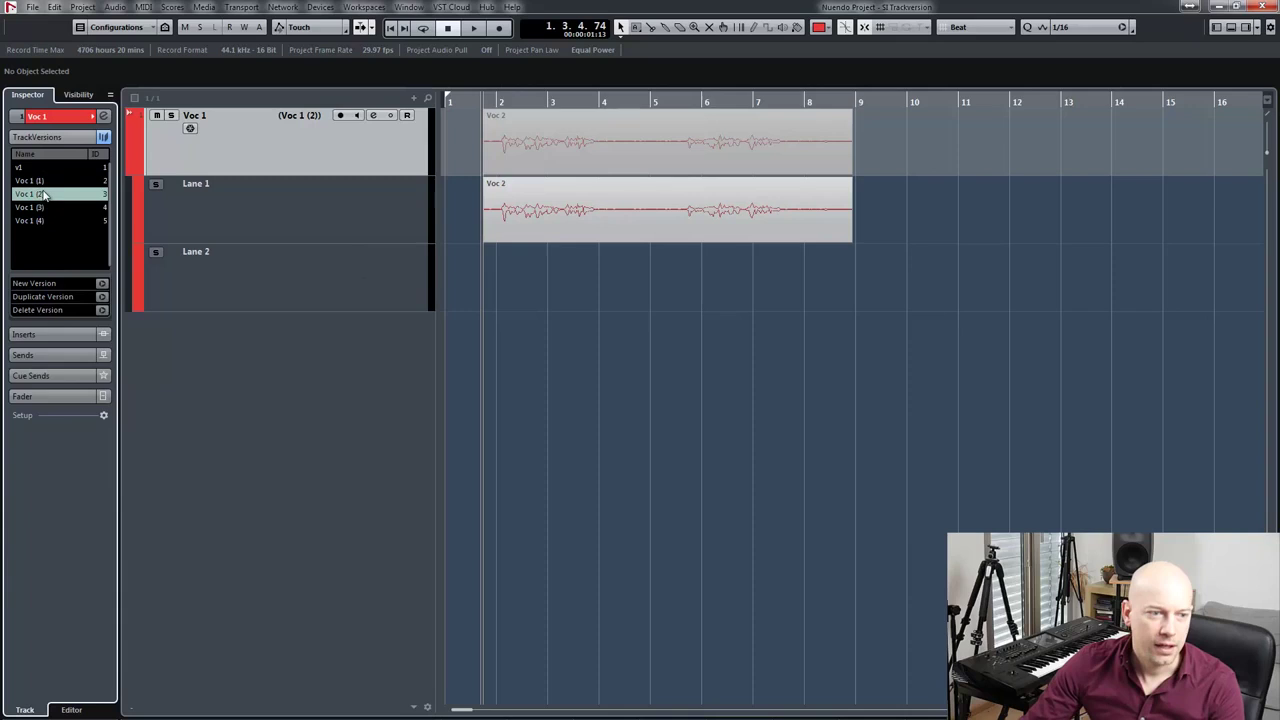
pyautogui.click(38, 207)
pyautogui.click(36, 220)
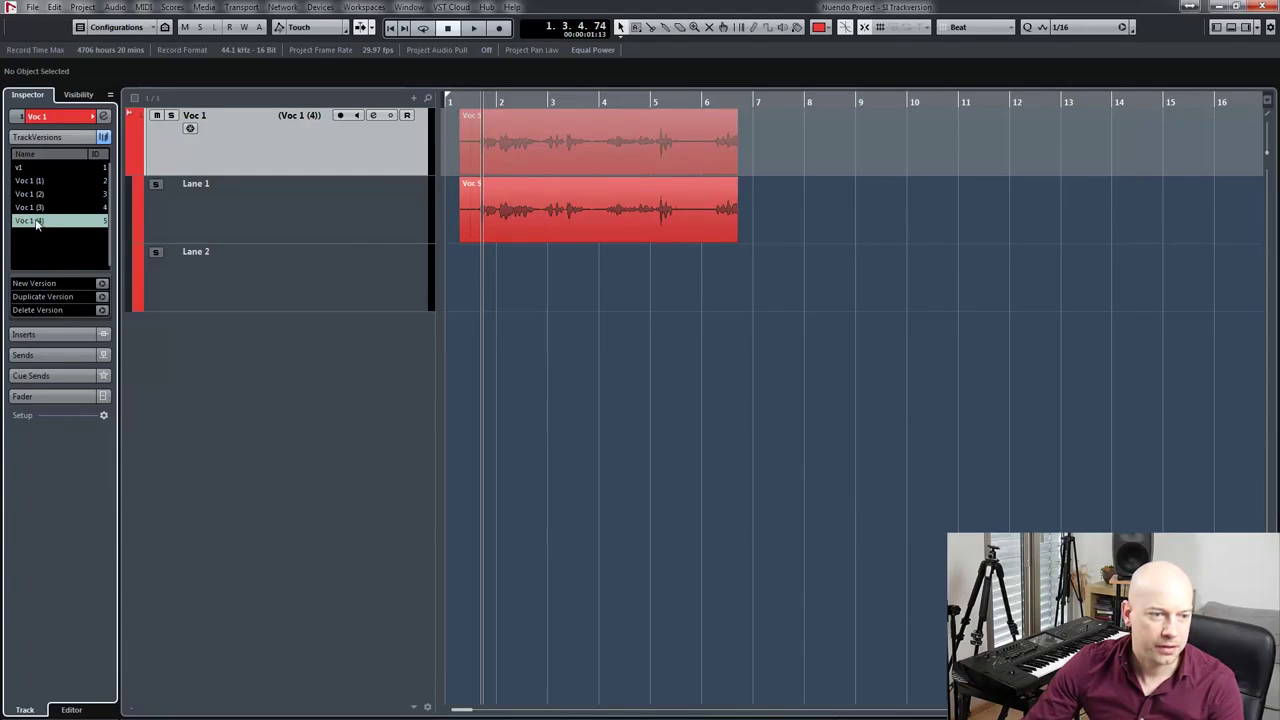
pyautogui.click(40, 207)
pyautogui.click(44, 195)
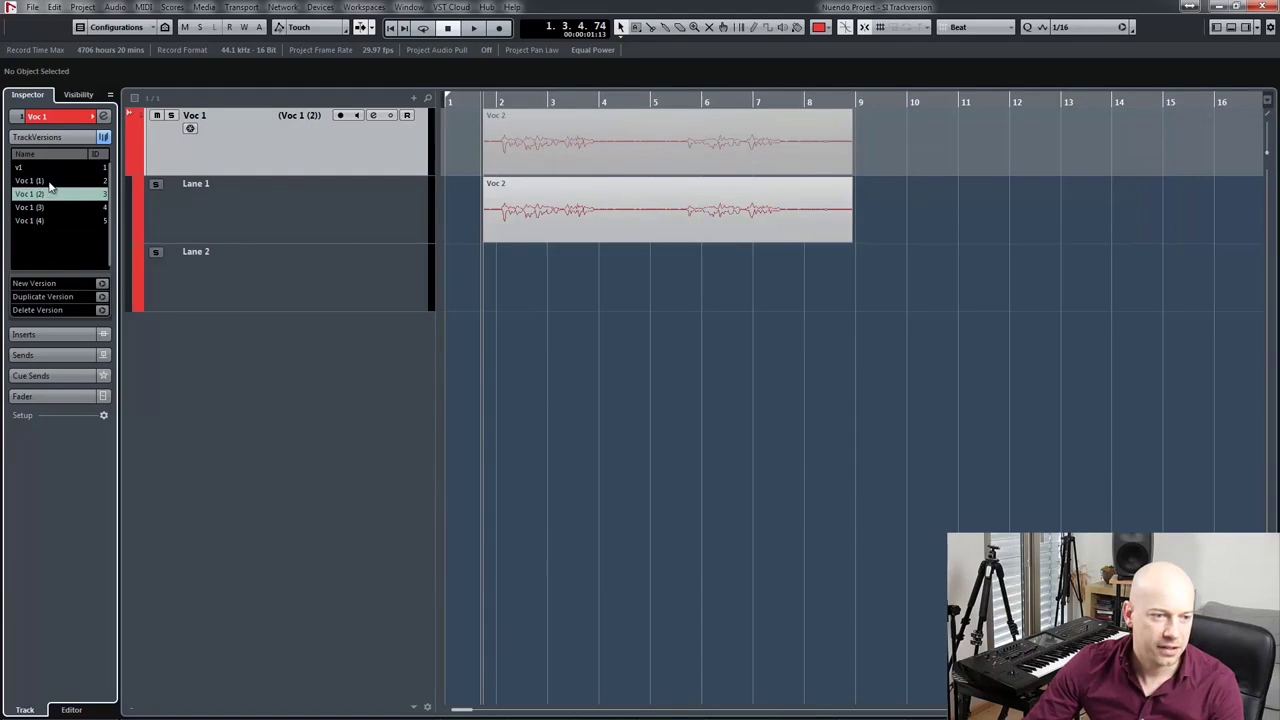
pyautogui.click(46, 206)
pyautogui.click(46, 195)
pyautogui.doubleClick(45, 196)
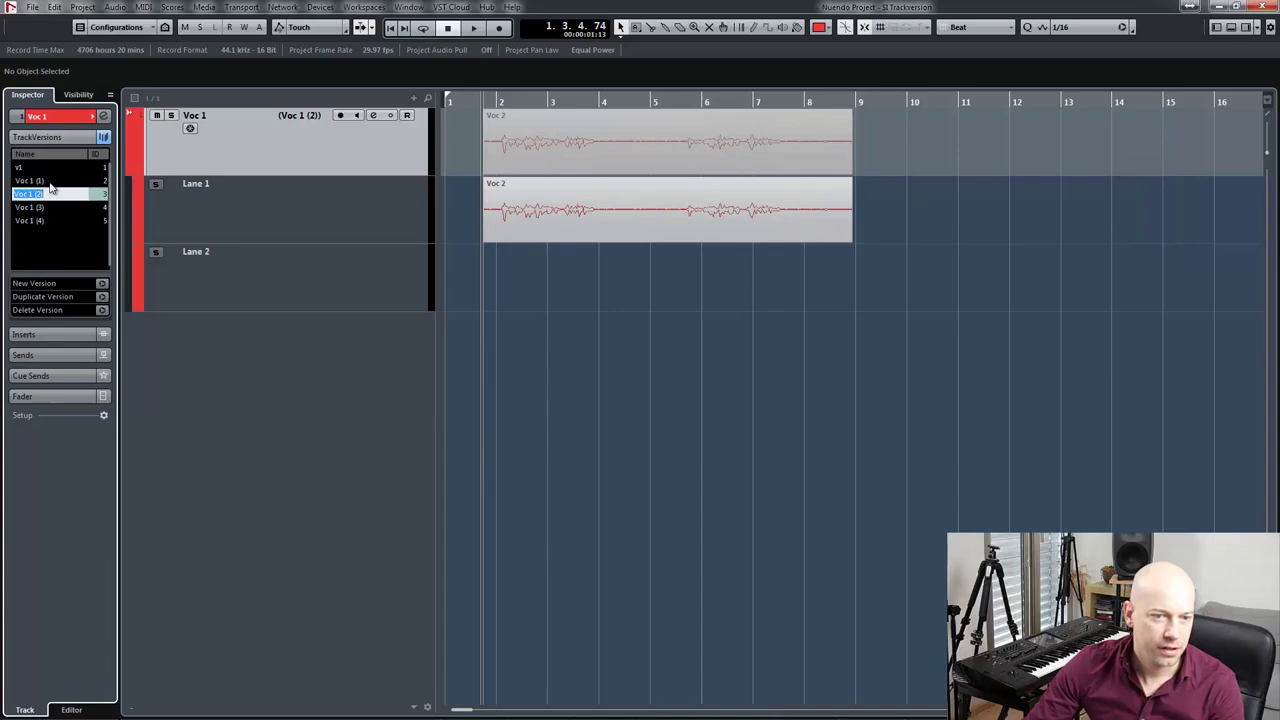
pyautogui.click(48, 182)
# - Select all events while cycling through Voc 1 (2)–(4), returning to Voc 1 (1)
pyautogui.press('7')
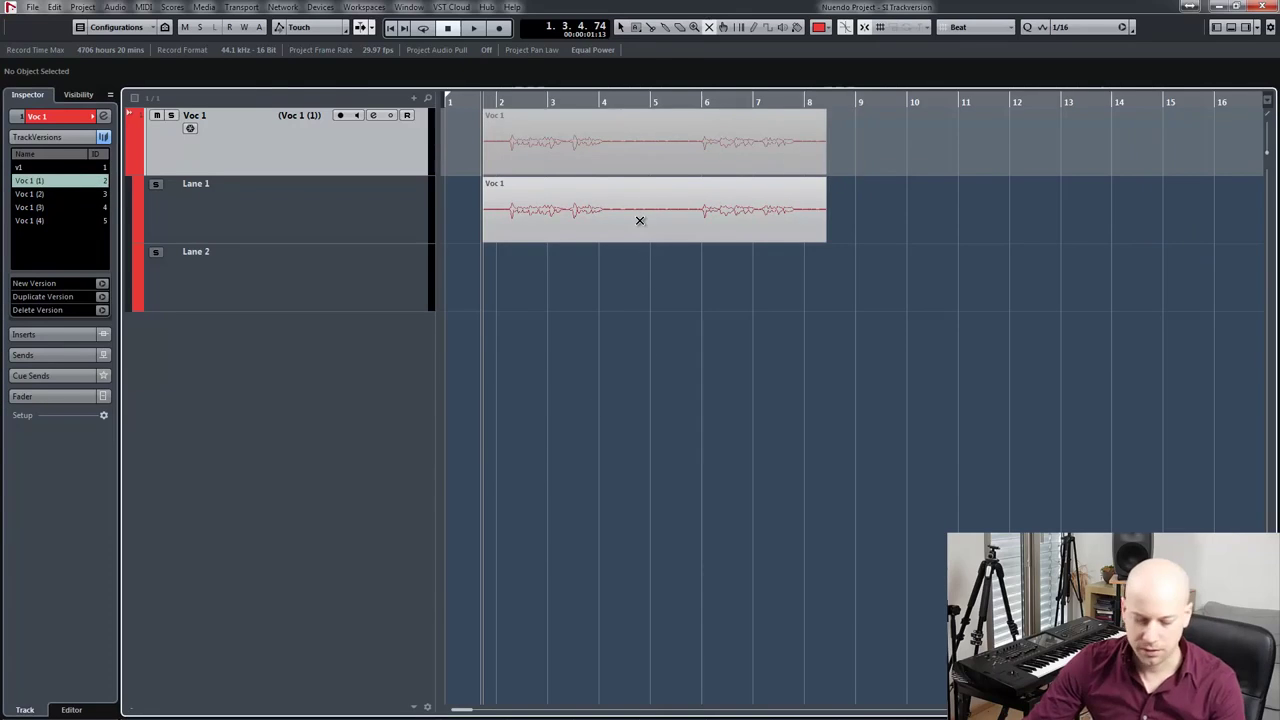
pyautogui.hotkey('ctrl', 'a')
pyautogui.hotkey('shift', 'Up')
pyautogui.hotkey('ctrl', 'a')
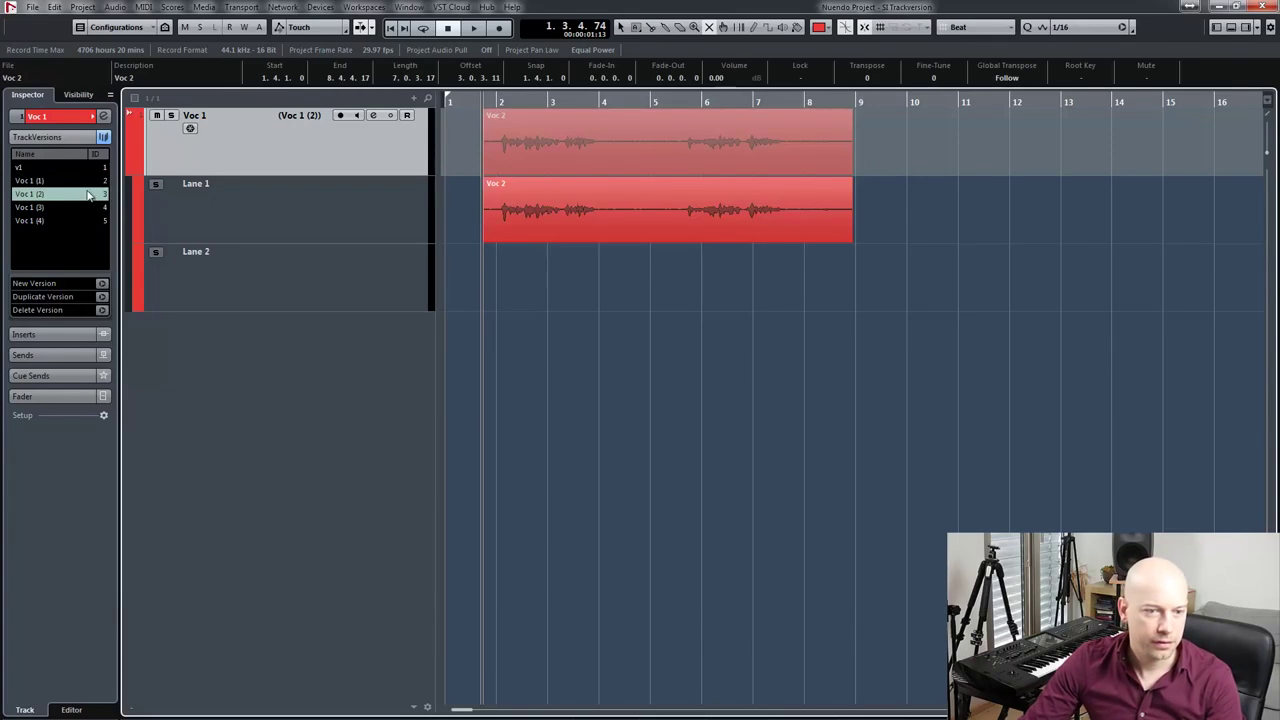
pyautogui.click(50, 207)
pyautogui.hotkey('ctrl', 'a')
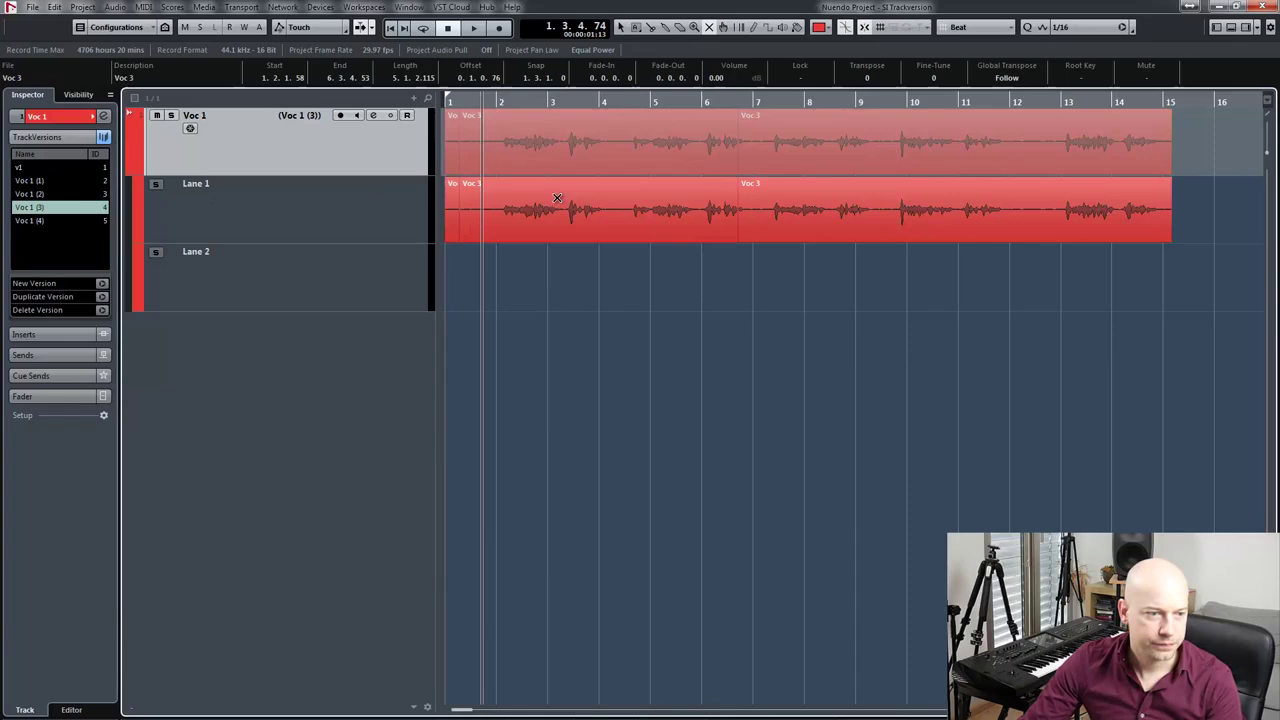
pyautogui.click(28, 221)
pyautogui.click(38, 207)
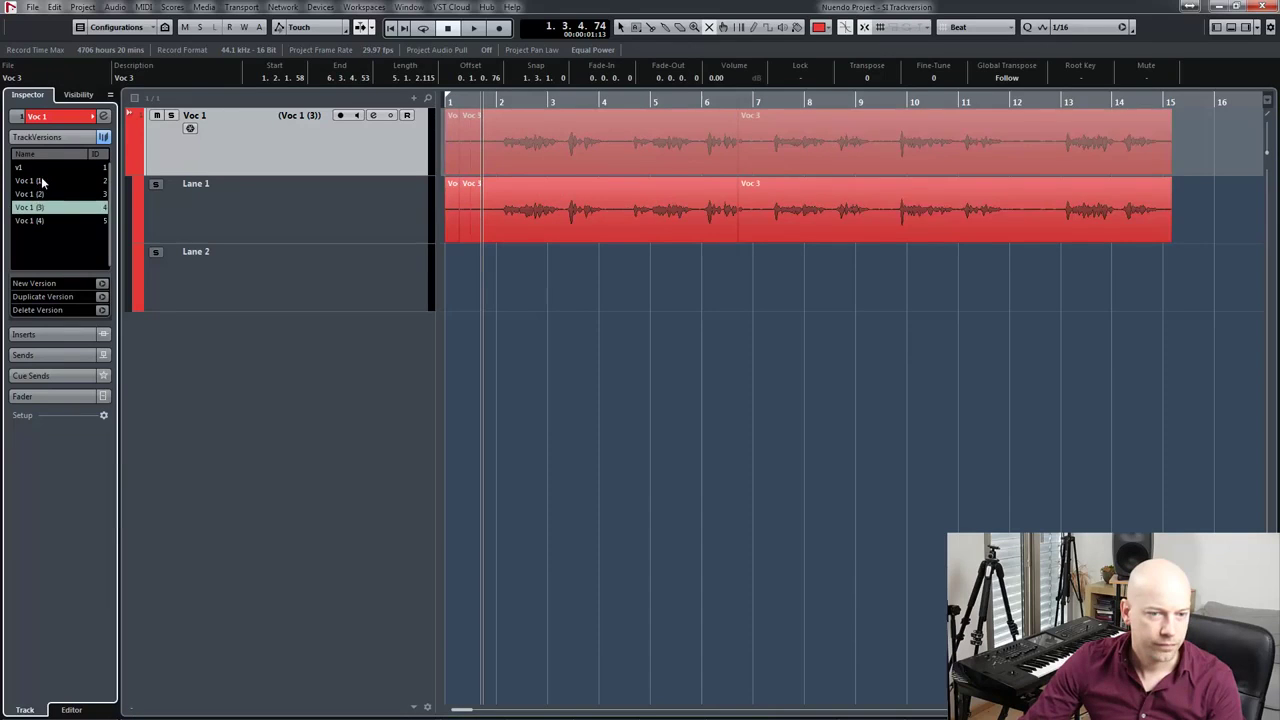
pyautogui.click(42, 182)
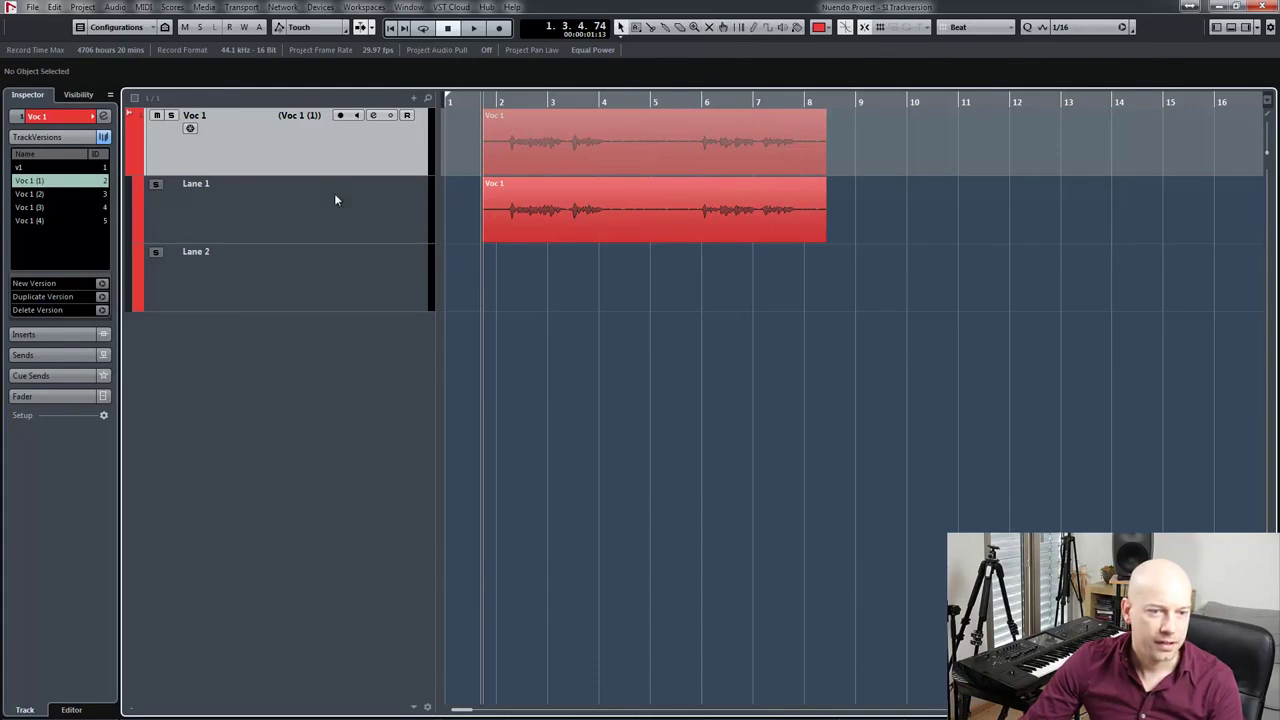
# - Convert the Voc 1 versions back into lanes with Project > TrackVersions > Create Lanes from Versions
pyautogui.click(83, 8)
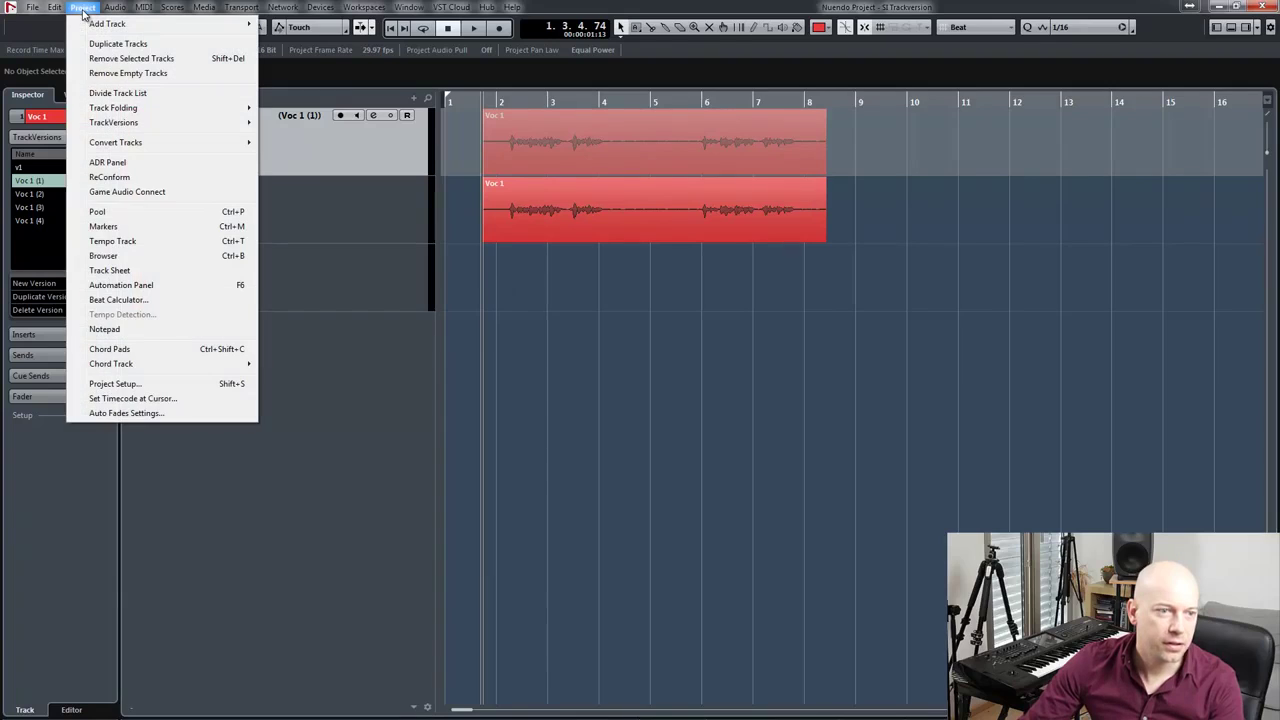
pyautogui.moveTo(141, 124)
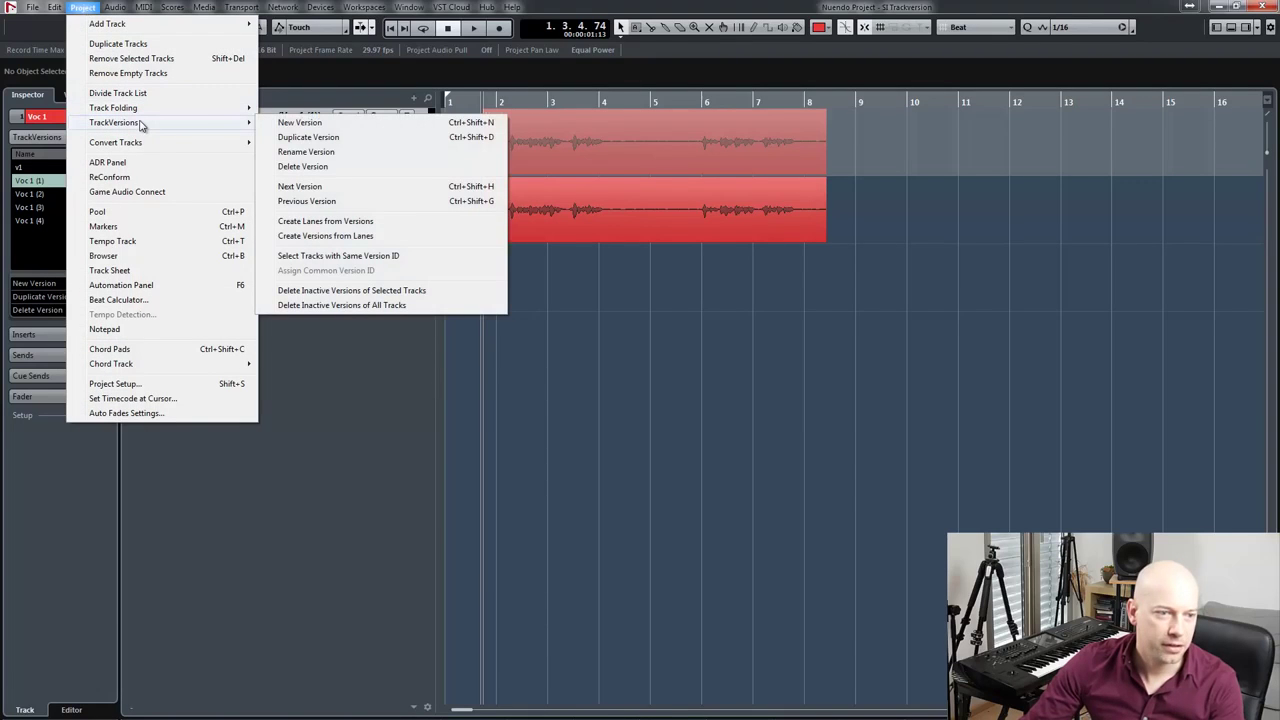
pyautogui.click(378, 226)
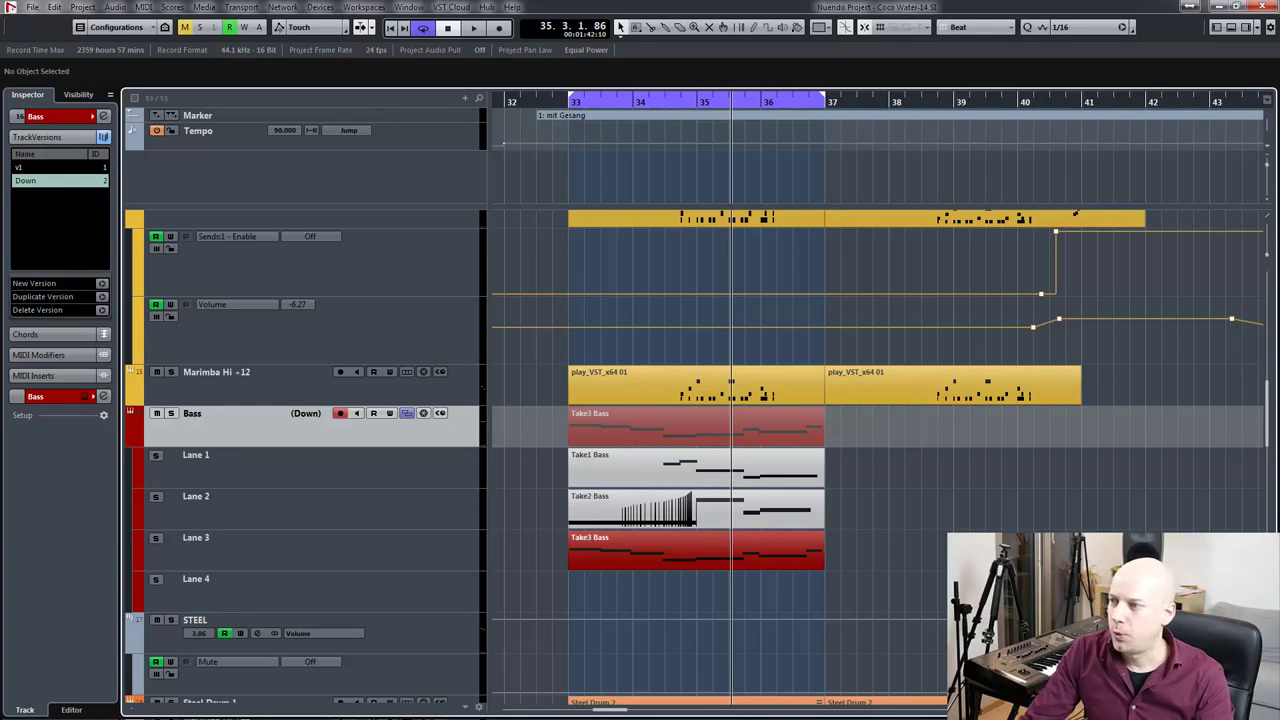
# - Put the Bass Reaktor's filter Cutoff knob into MIDI & OSC Learn, then return to bar 33
pyautogui.moveTo(625, 257); pyautogui.dragTo(585, 246)
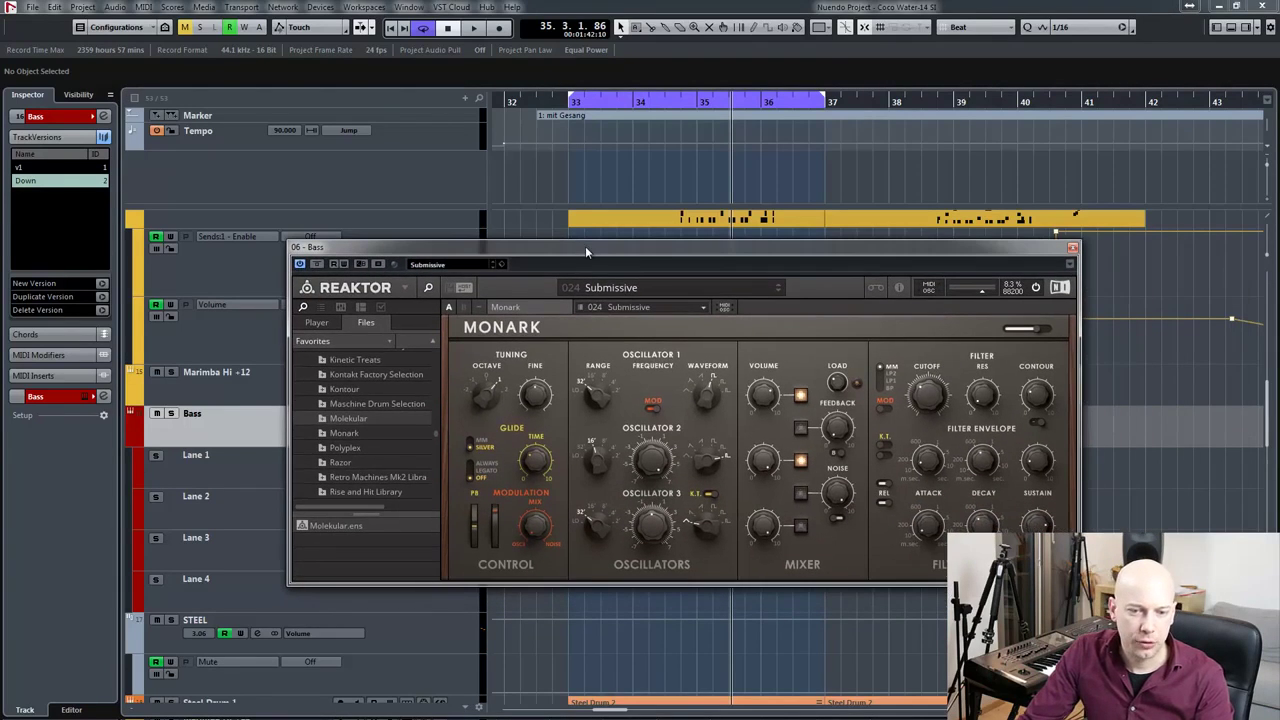
pyautogui.rightClick(922, 398)
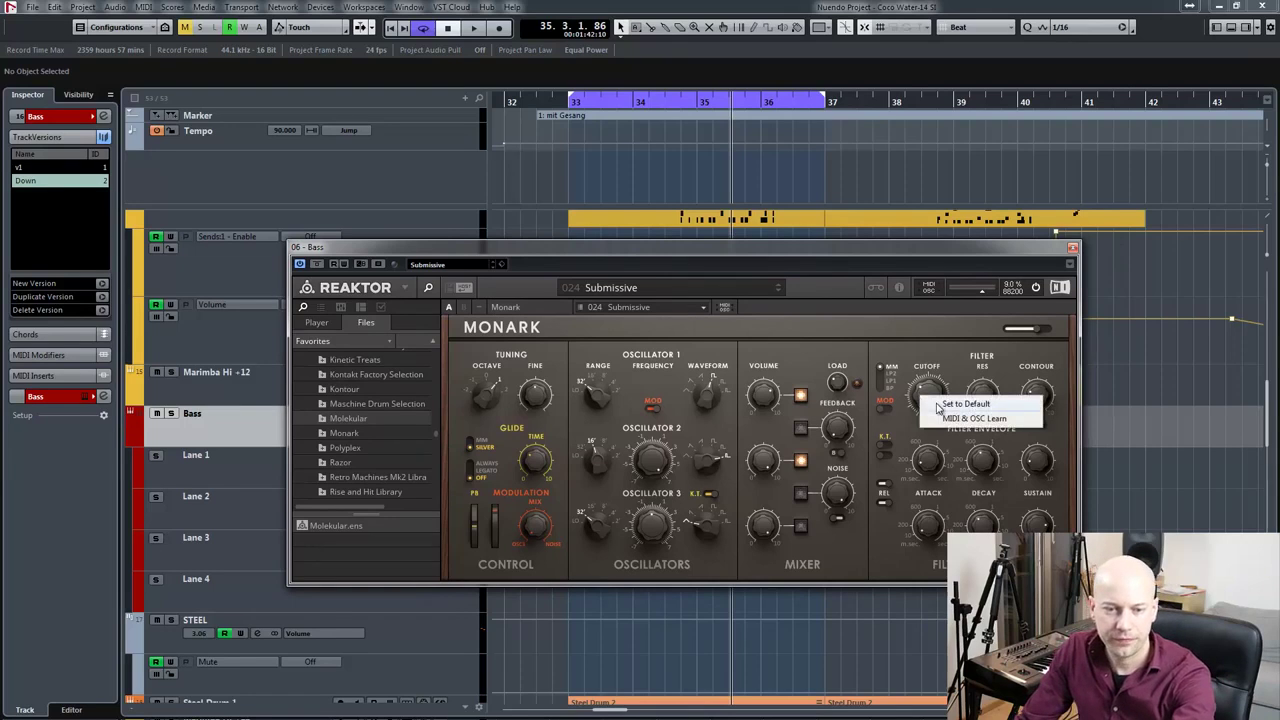
pyautogui.click(947, 419)
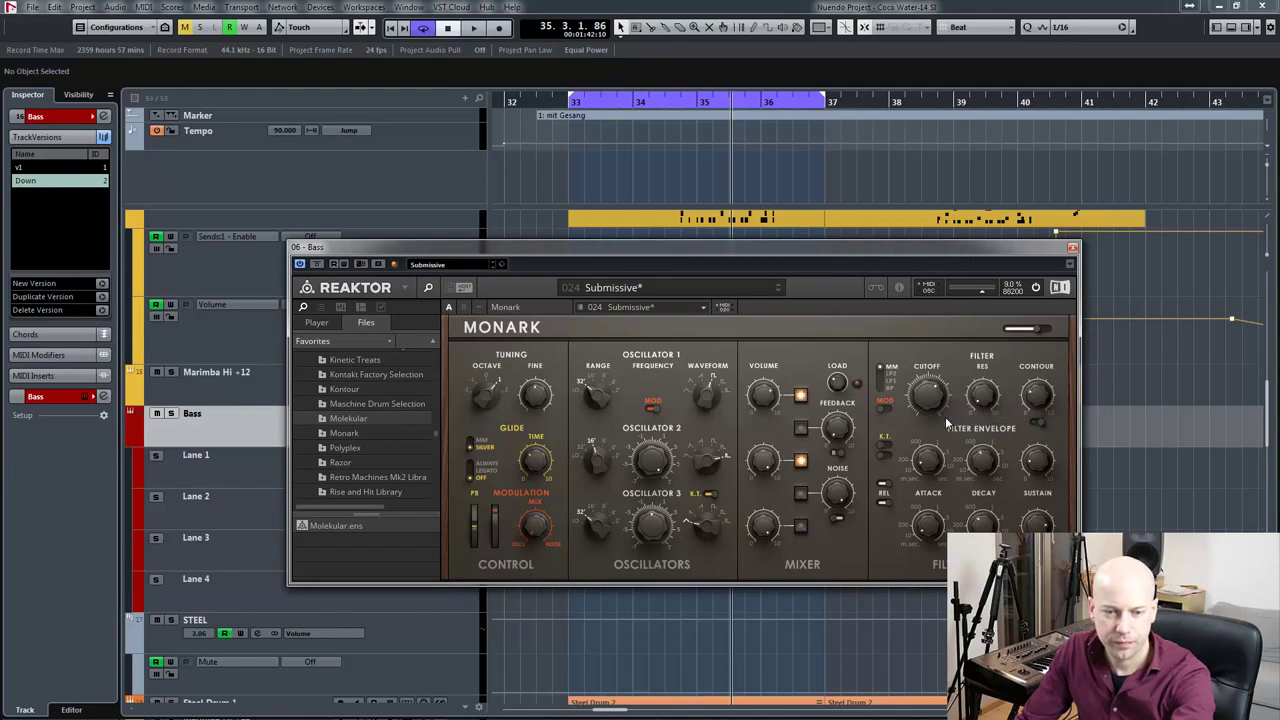
pyautogui.click(1073, 248)
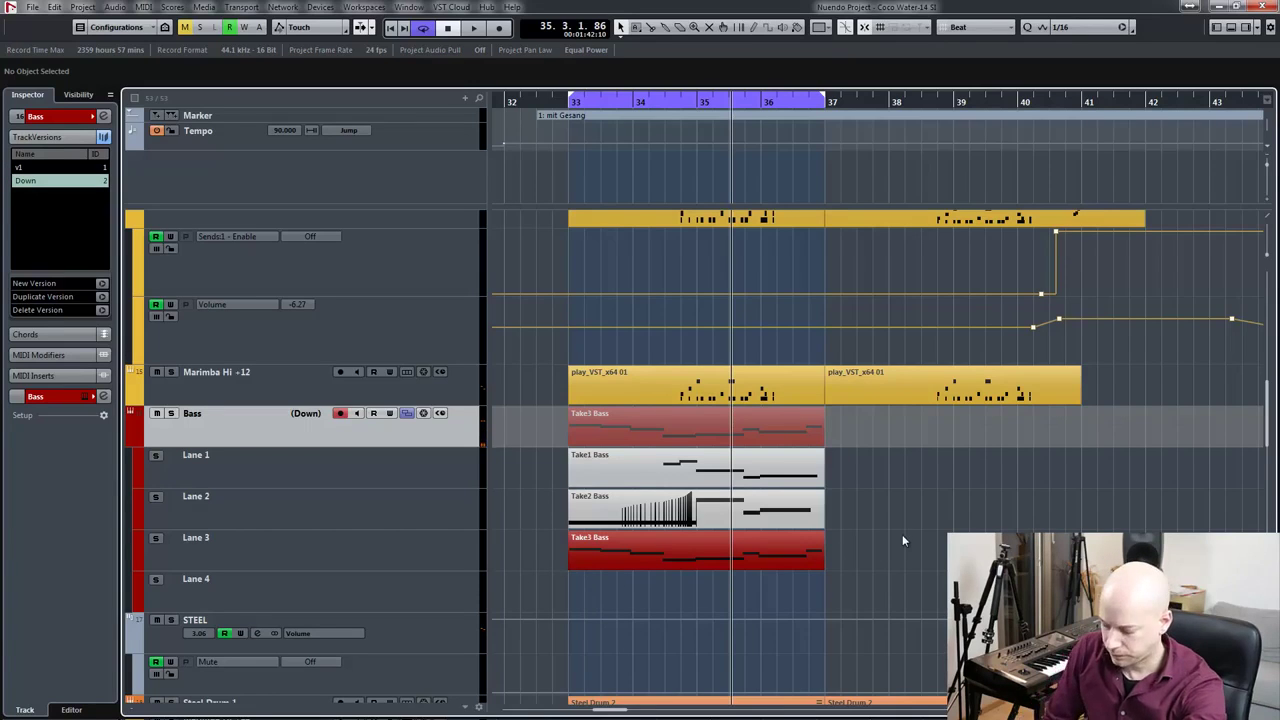
pyautogui.press('KP_1')
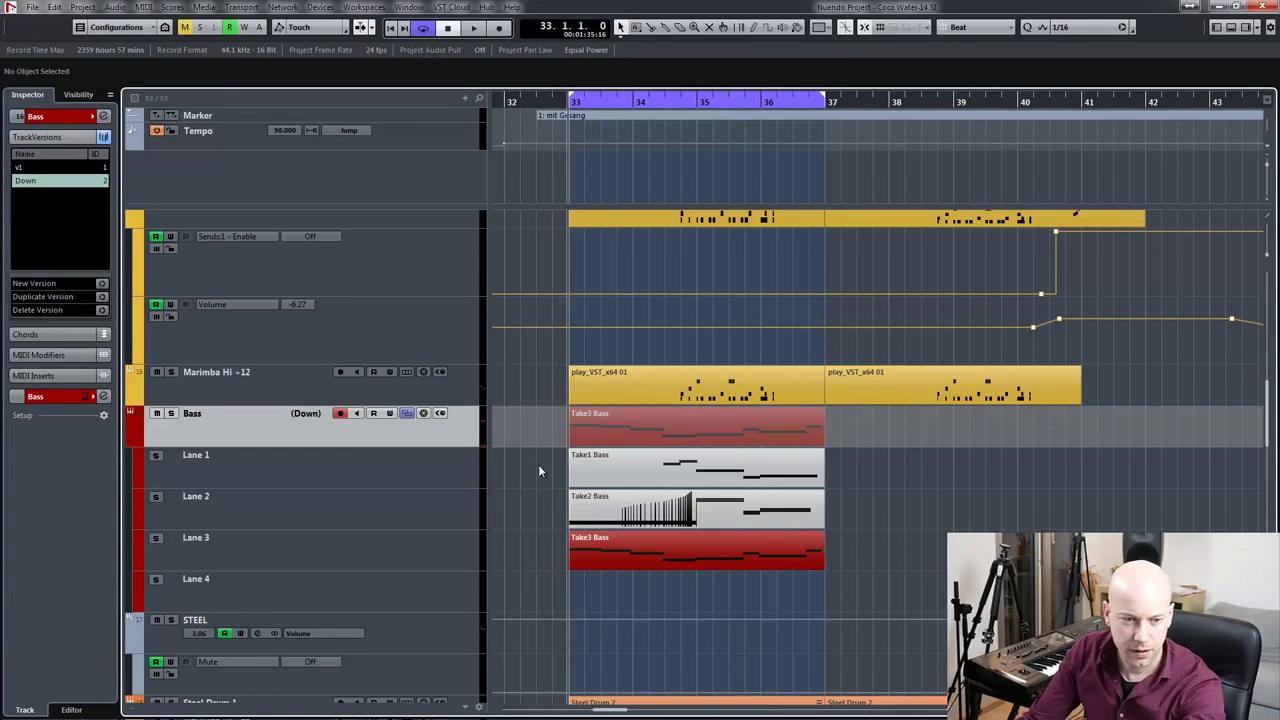
# - Delete the Take1 and Take2 Bass parts and record a new Bass take on Lane 4
pyautogui.moveTo(538, 464); pyautogui.dragTo(627, 516)
pyautogui.press('Delete')
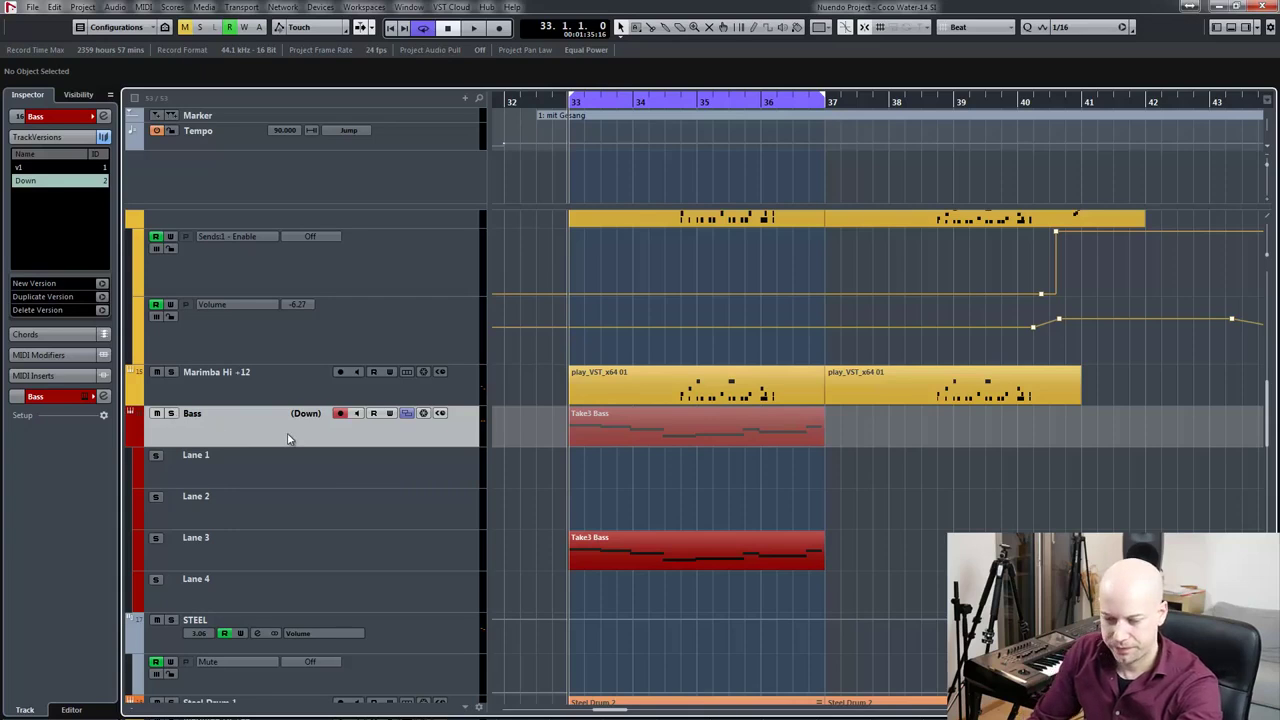
pyautogui.press('KP_Multiply')
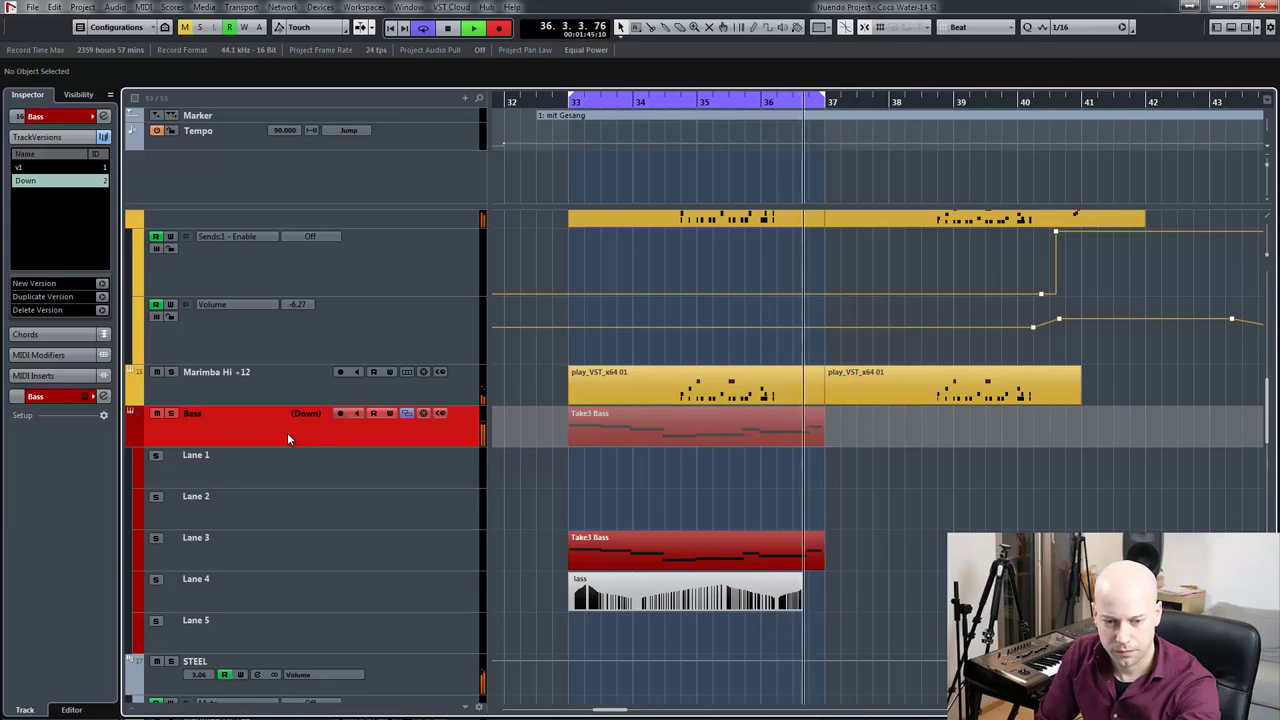
pyautogui.press('space')
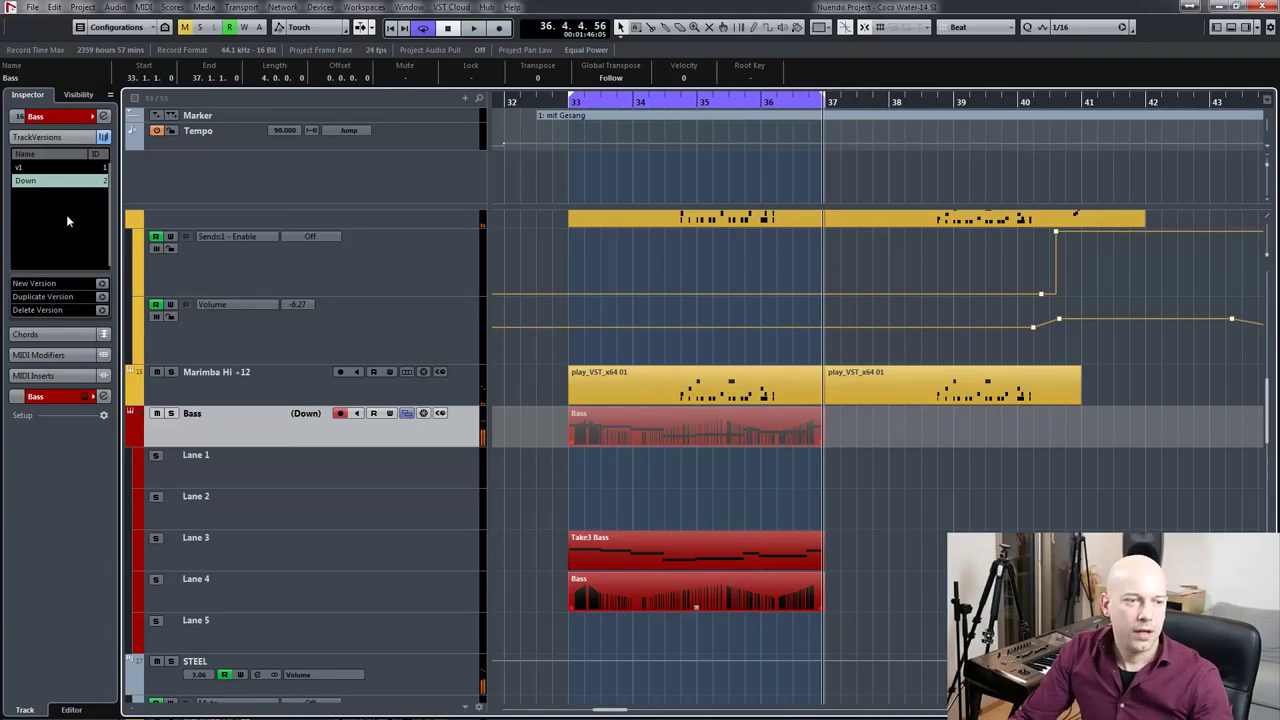
# - Duplicate the Down version as 'Down Fast Filter' and delete its Lane 4 Bass part
pyautogui.click(101, 297)
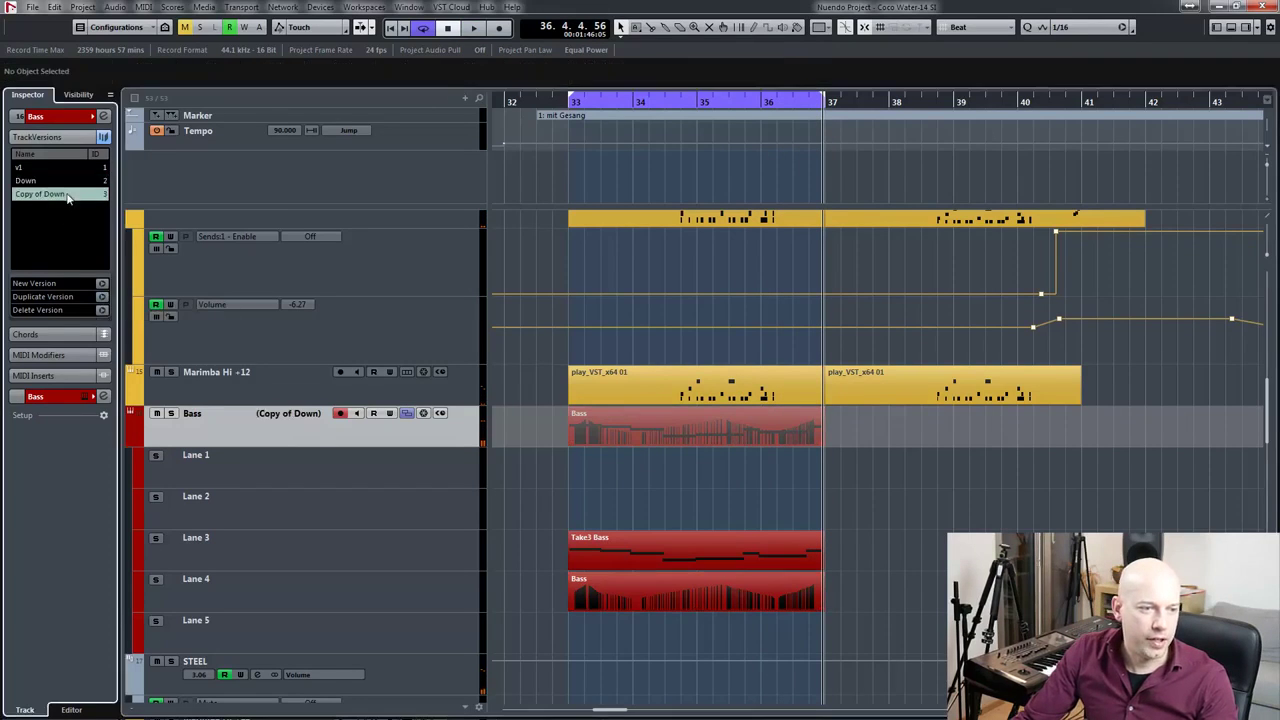
pyautogui.doubleClick(68, 195)
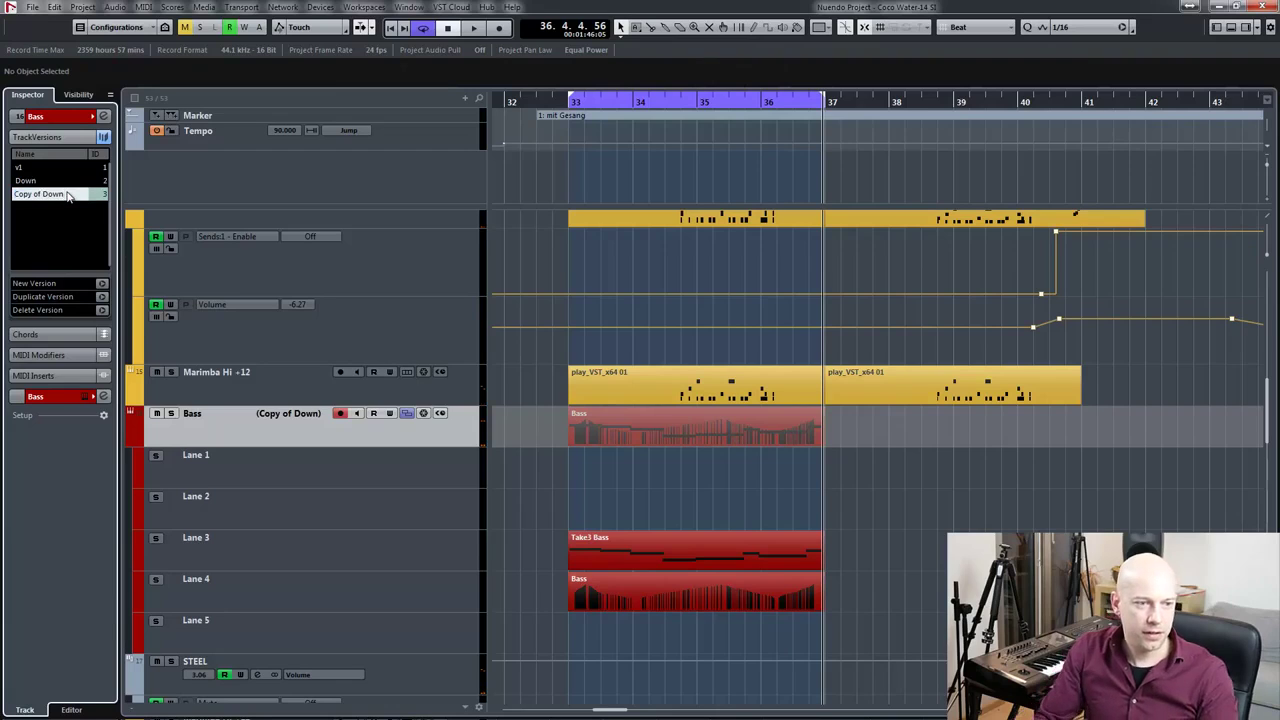
pyautogui.write('Down')
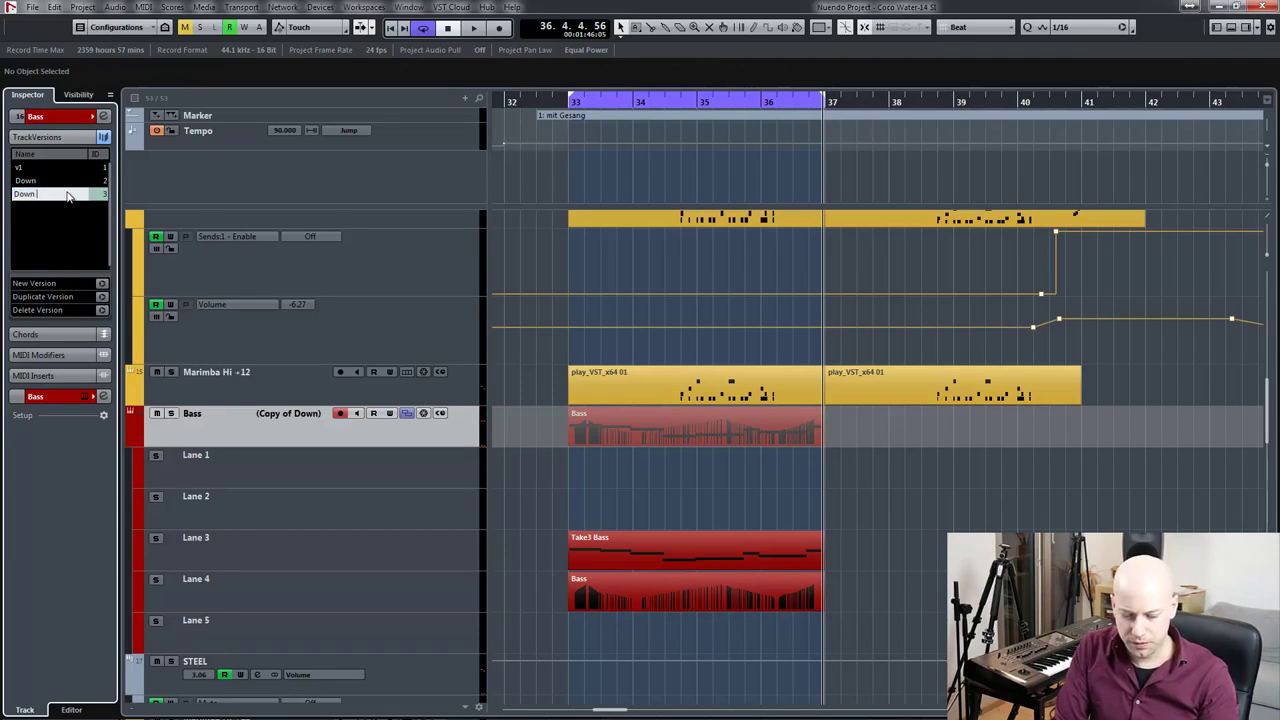
pyautogui.write(' Fast Filter')
pyautogui.press('Return')
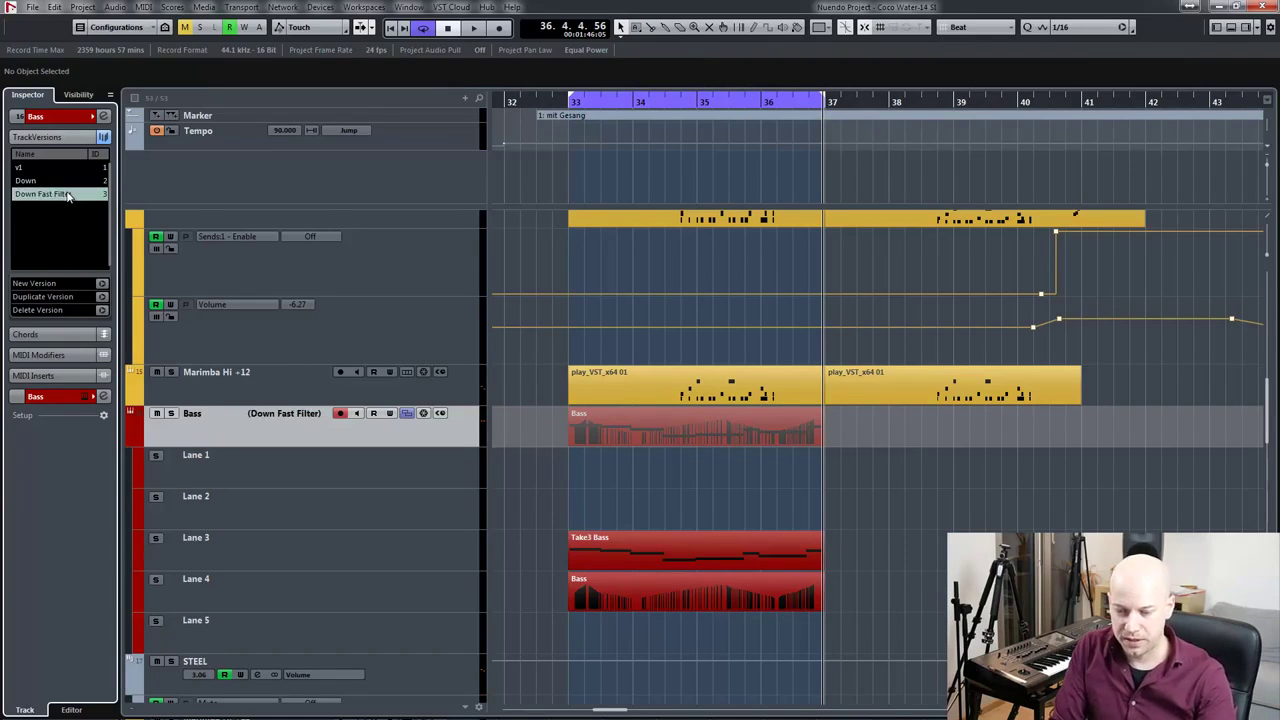
pyautogui.click(628, 594)
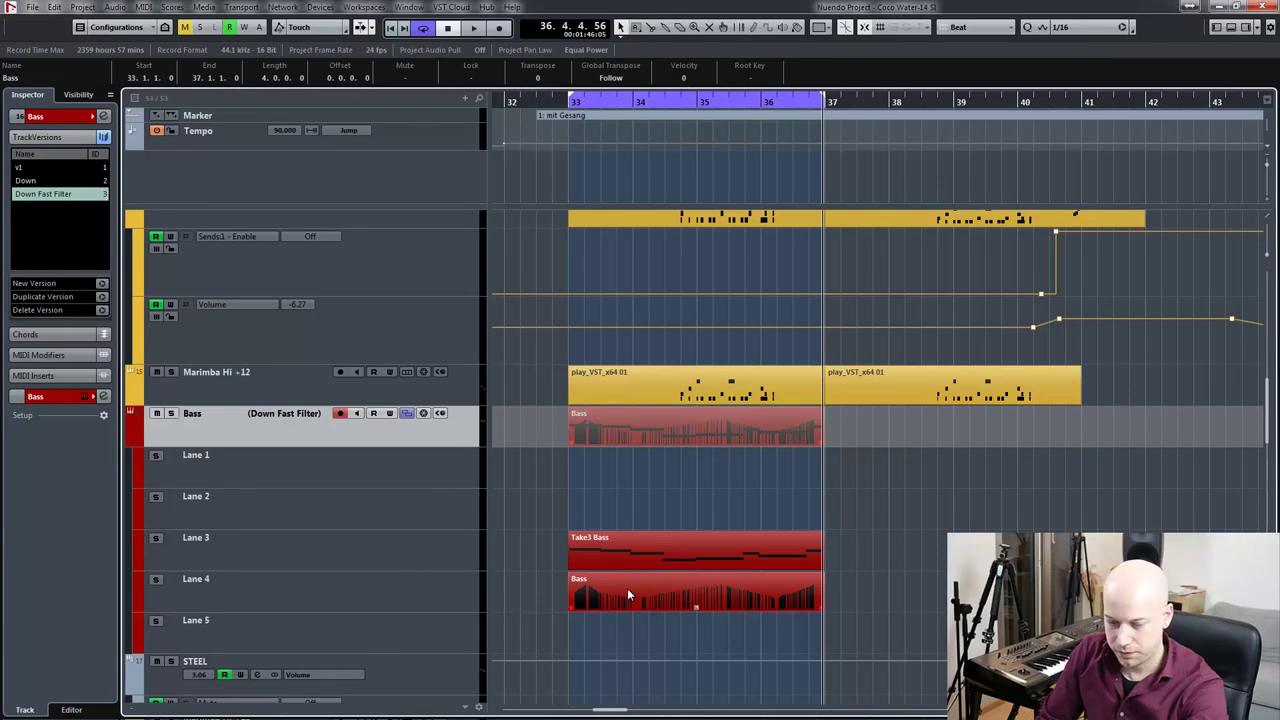
pyautogui.press('Delete')
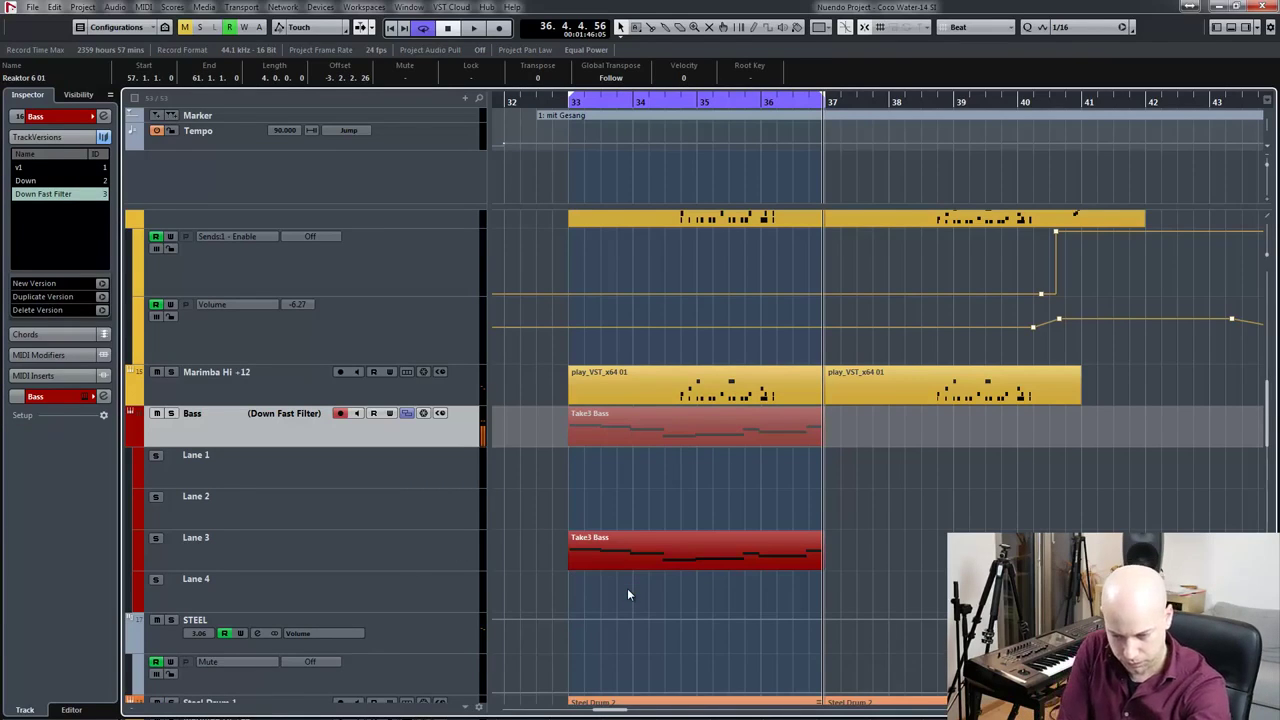
# - Record a new Take4 Bass into the Down Fast Filter version
pyautogui.press('space')
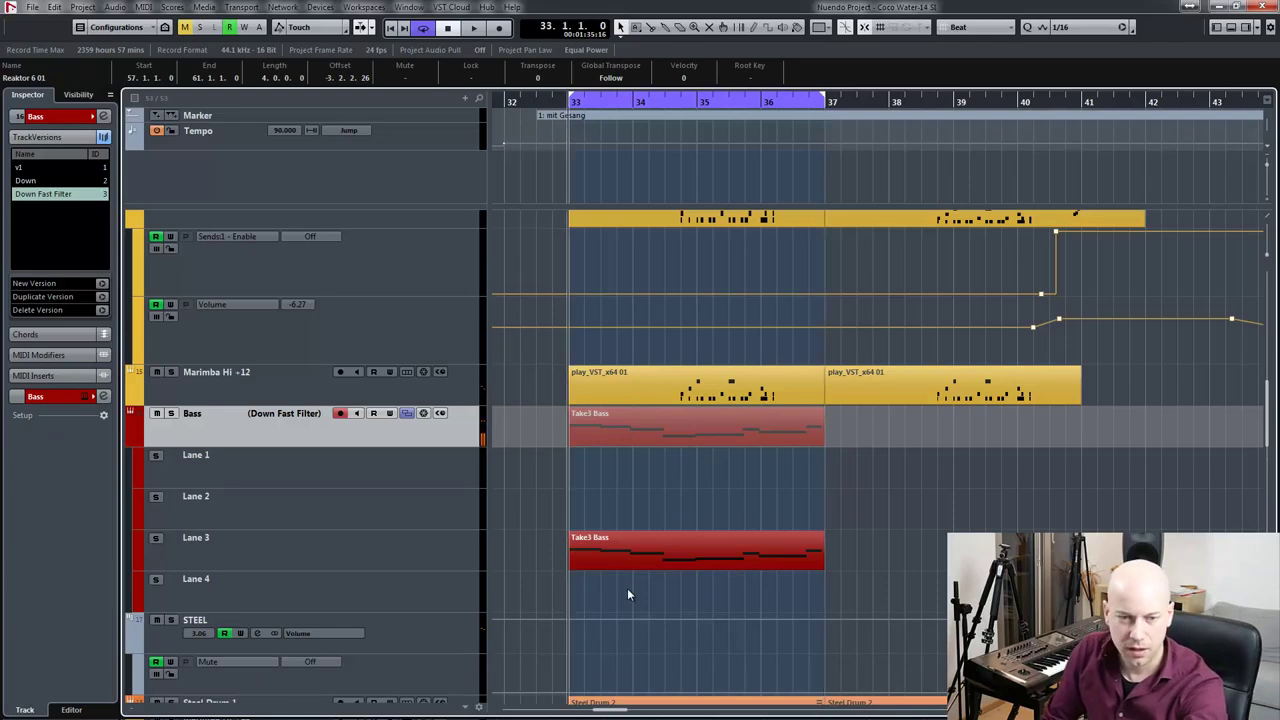
pyautogui.press('KP_Multiply')
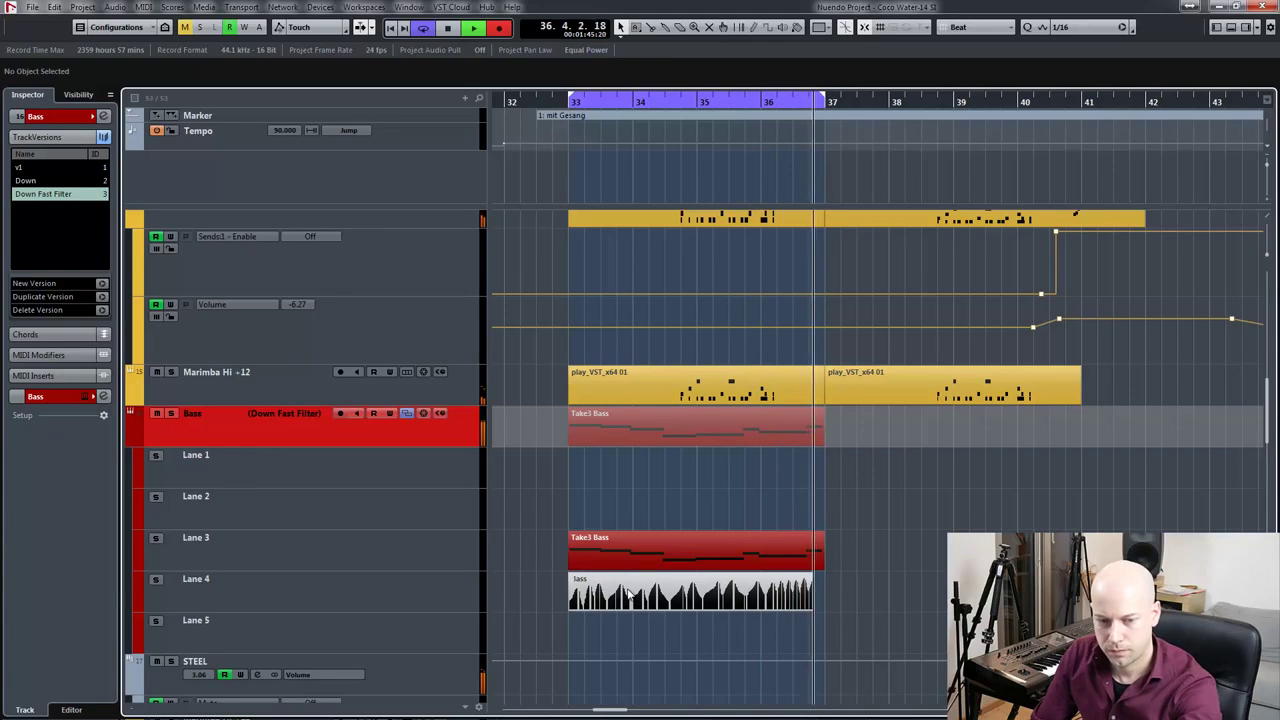
pyautogui.press('space')
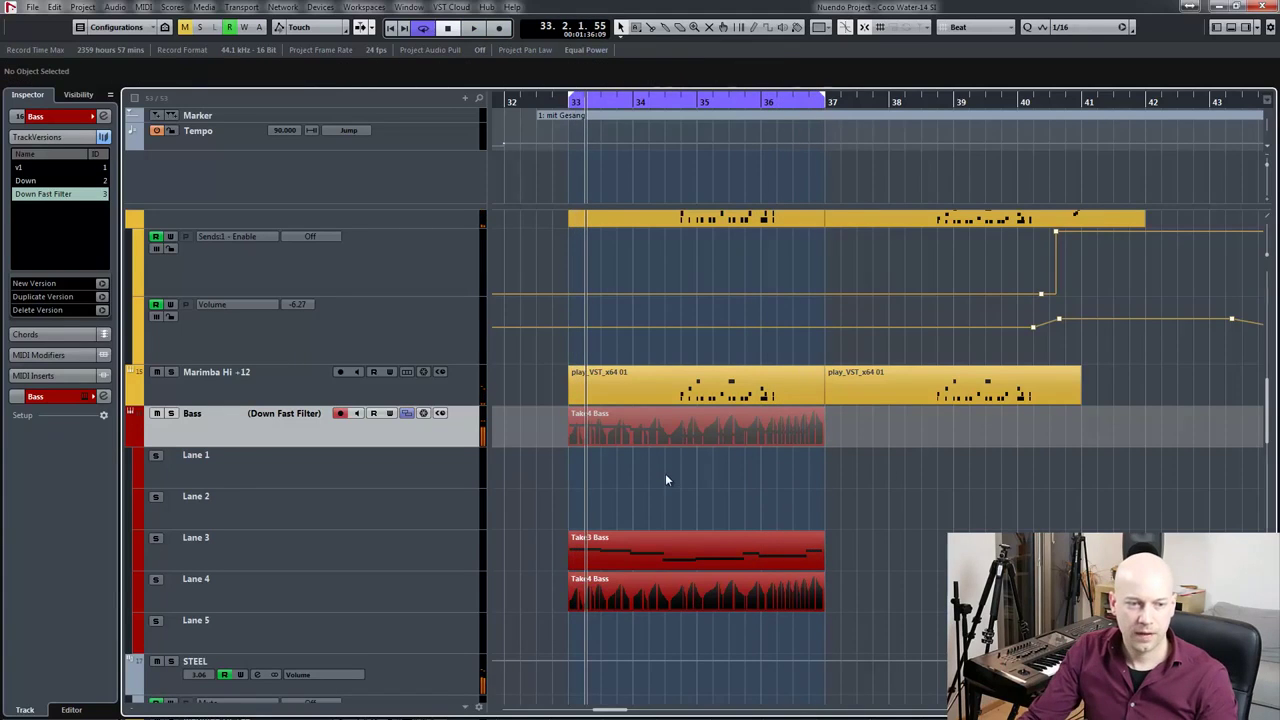
# - Play from bar 33, switching the Bass track between Down, Down Fast Filter and Down
pyautogui.press('KP_1')
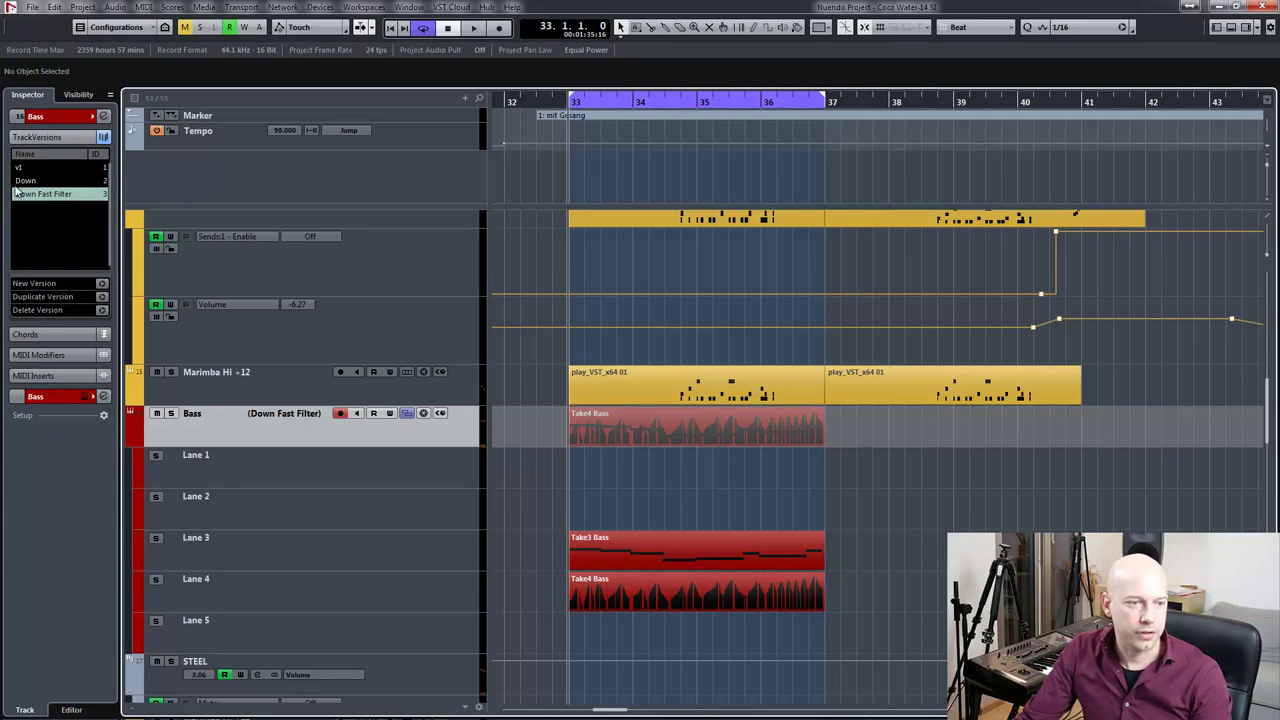
pyautogui.press('space')
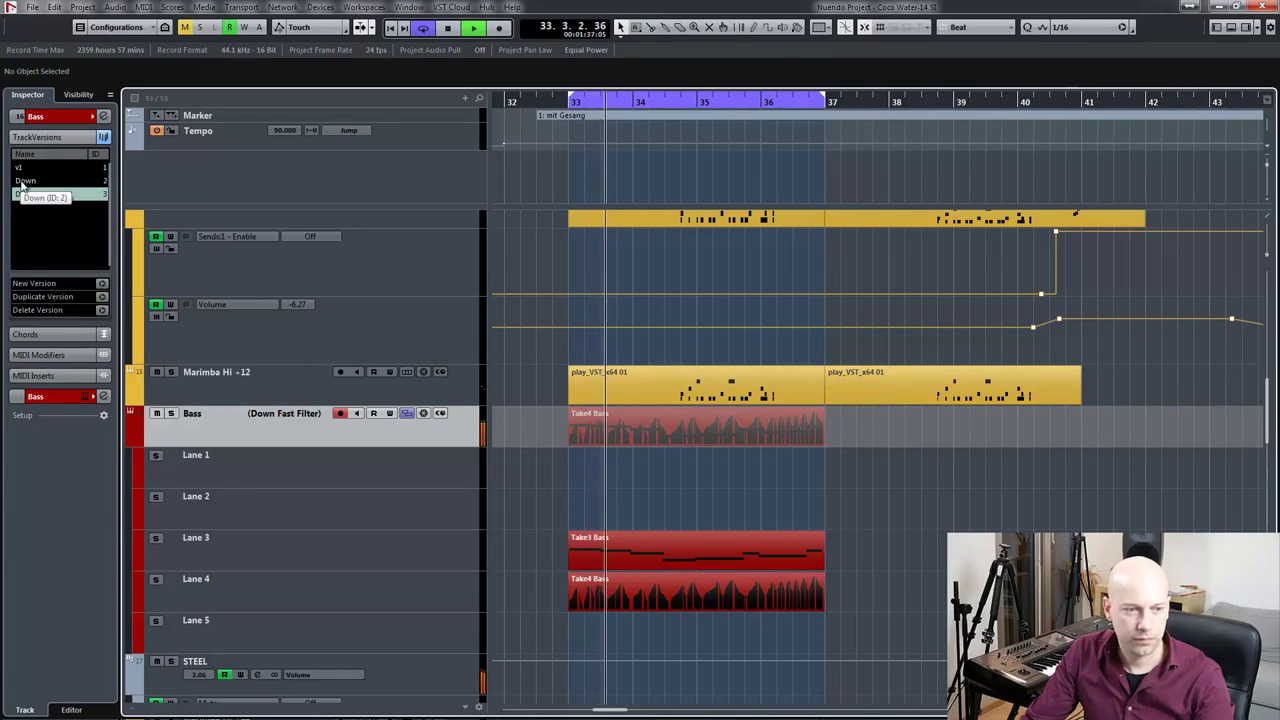
pyautogui.click(25, 182)
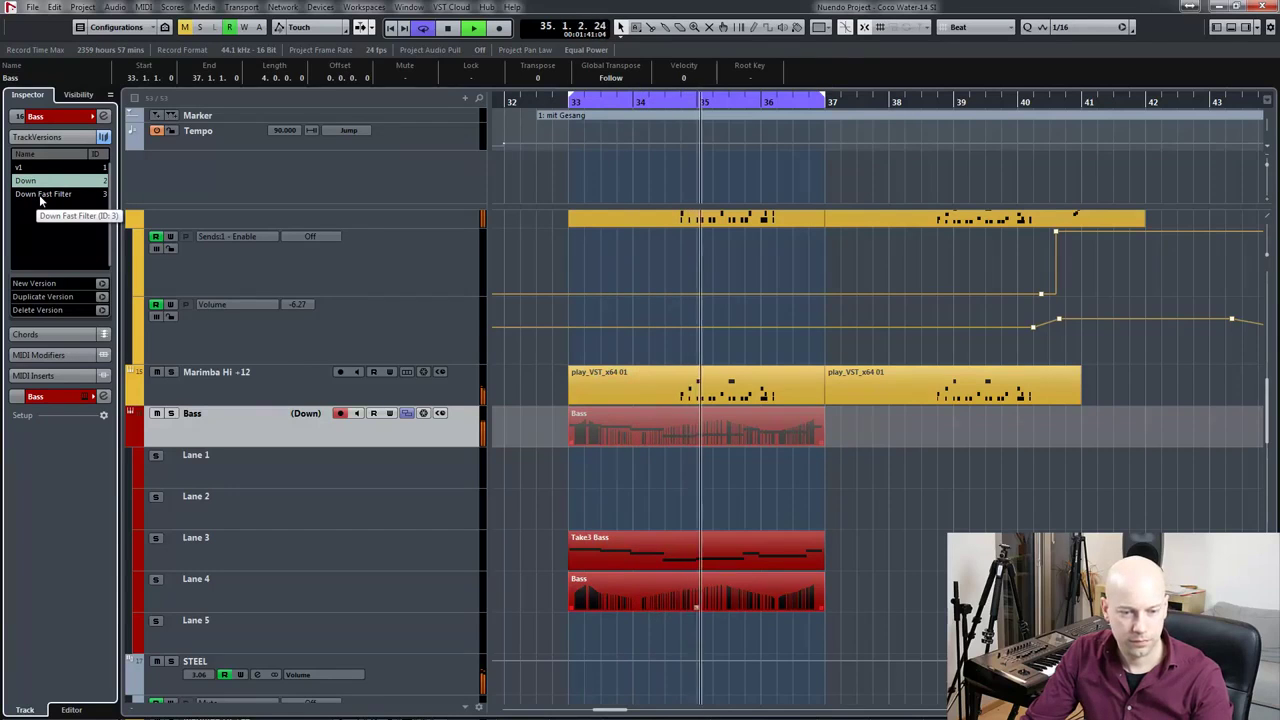
pyautogui.click(41, 195)
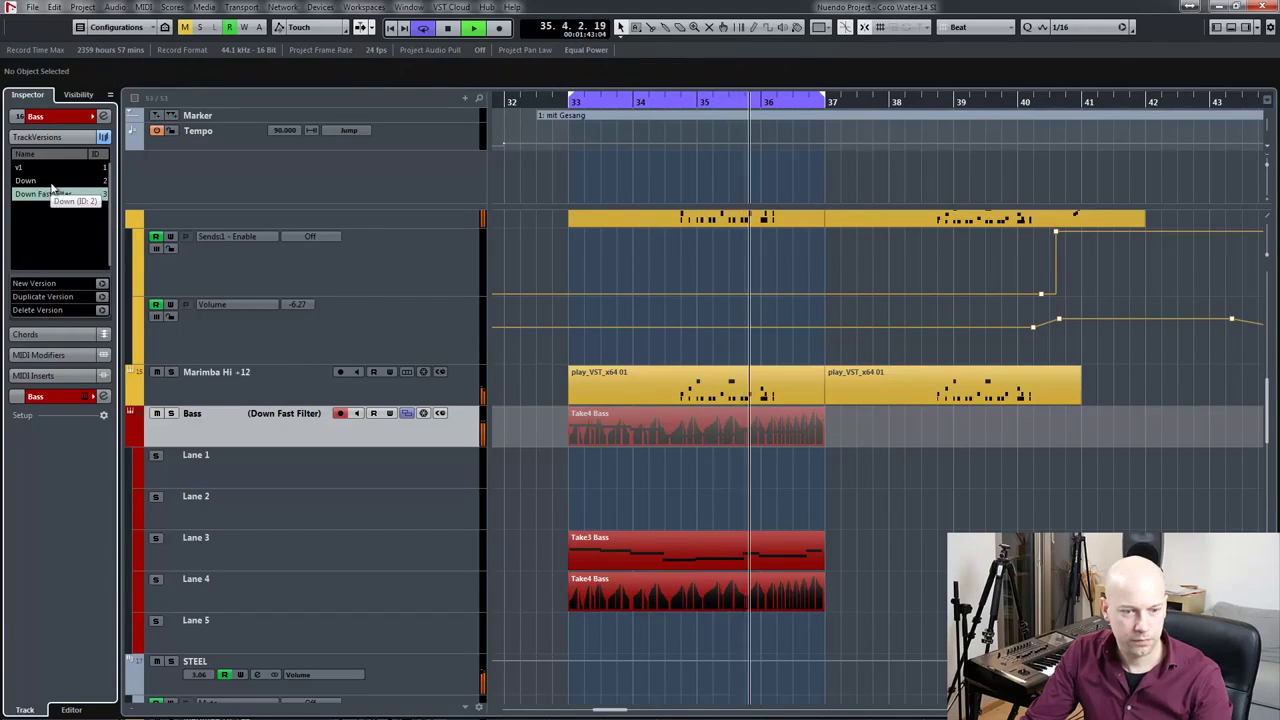
pyautogui.click(40, 181)
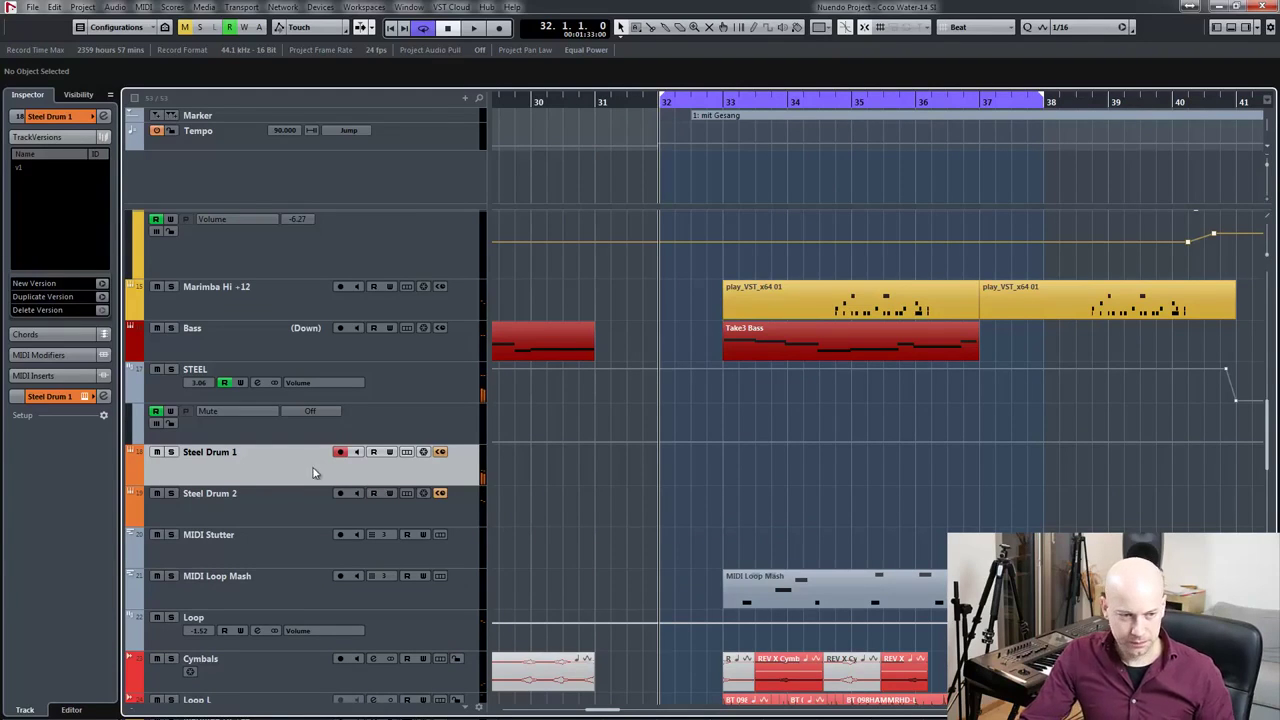
# - Record steel drum parts from bar 32 and select both Steel Drum 1 and Steel Drum 2
pyautogui.click(283, 493)
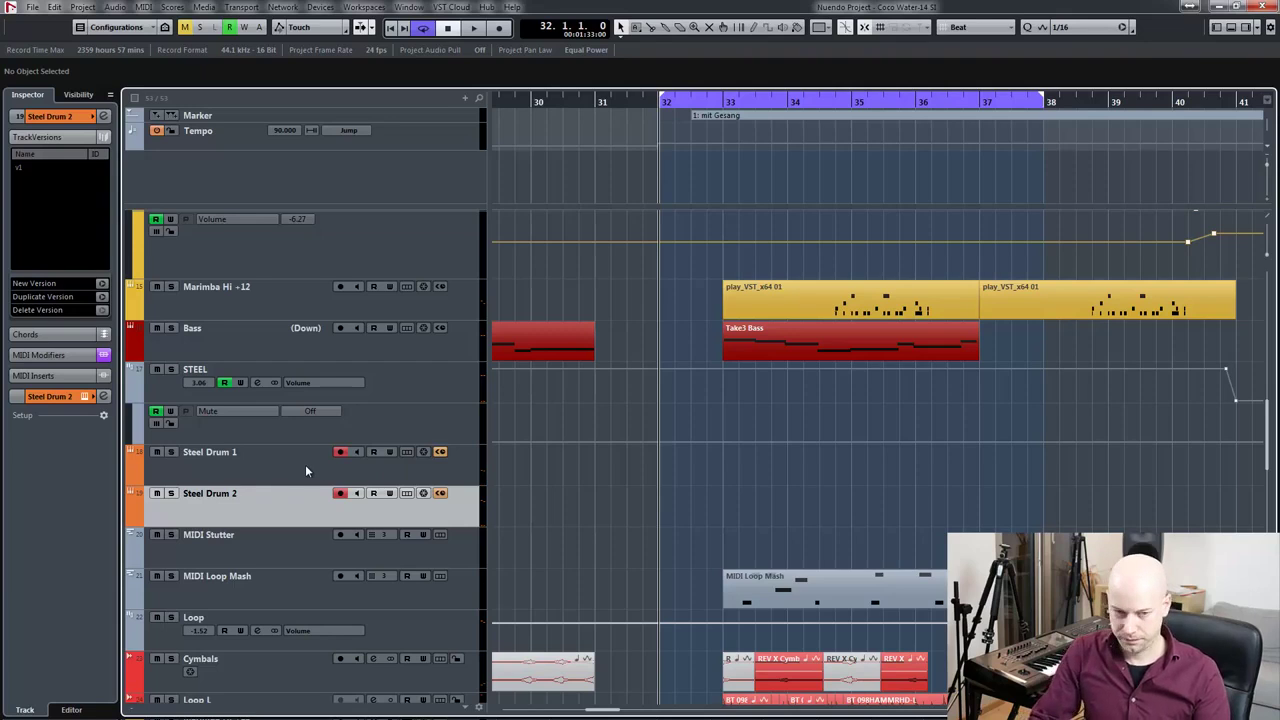
pyautogui.press('KP_Multiply')
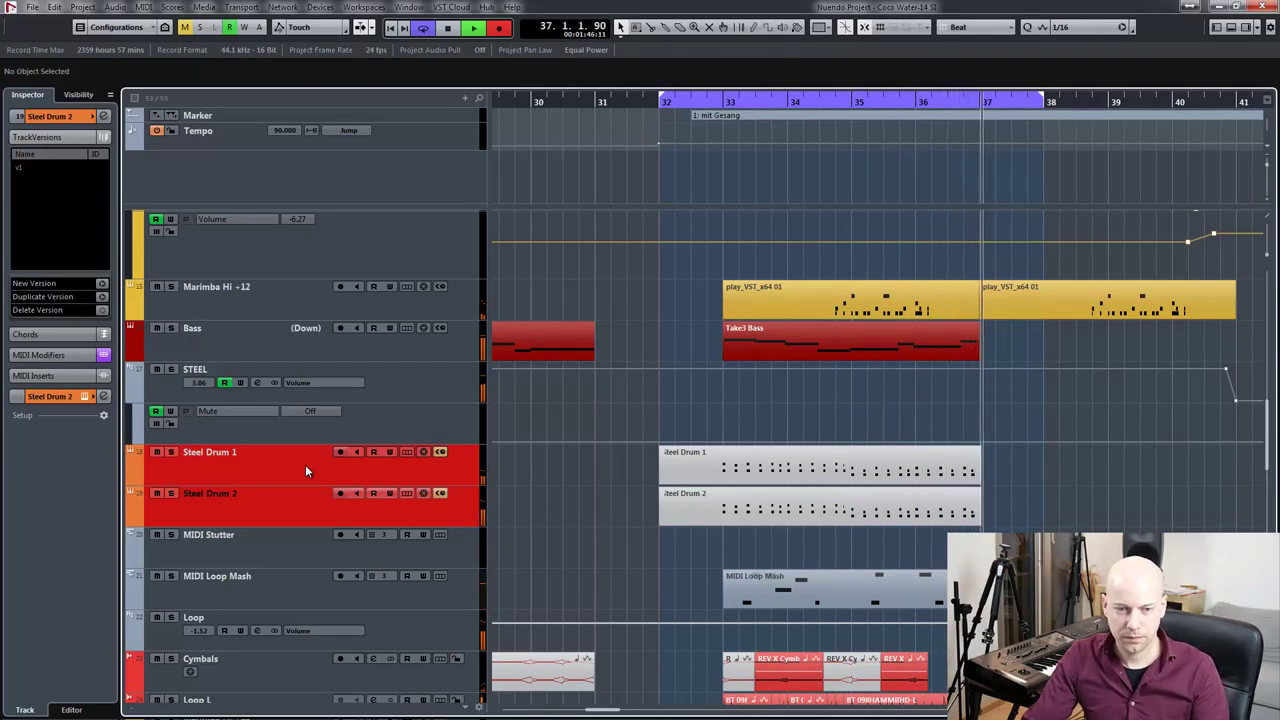
pyautogui.press('space')
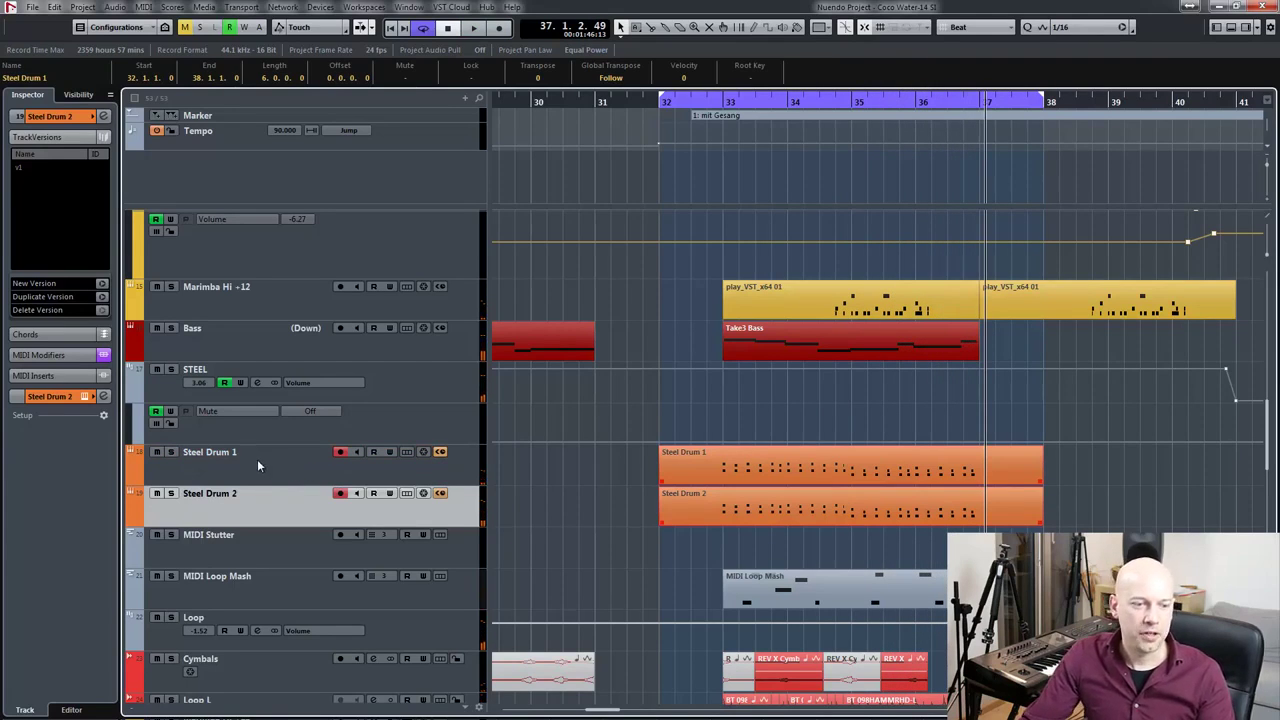
pyautogui.keyDown('ctrl'); pyautogui.click(256, 461); pyautogui.keyUp('ctrl')
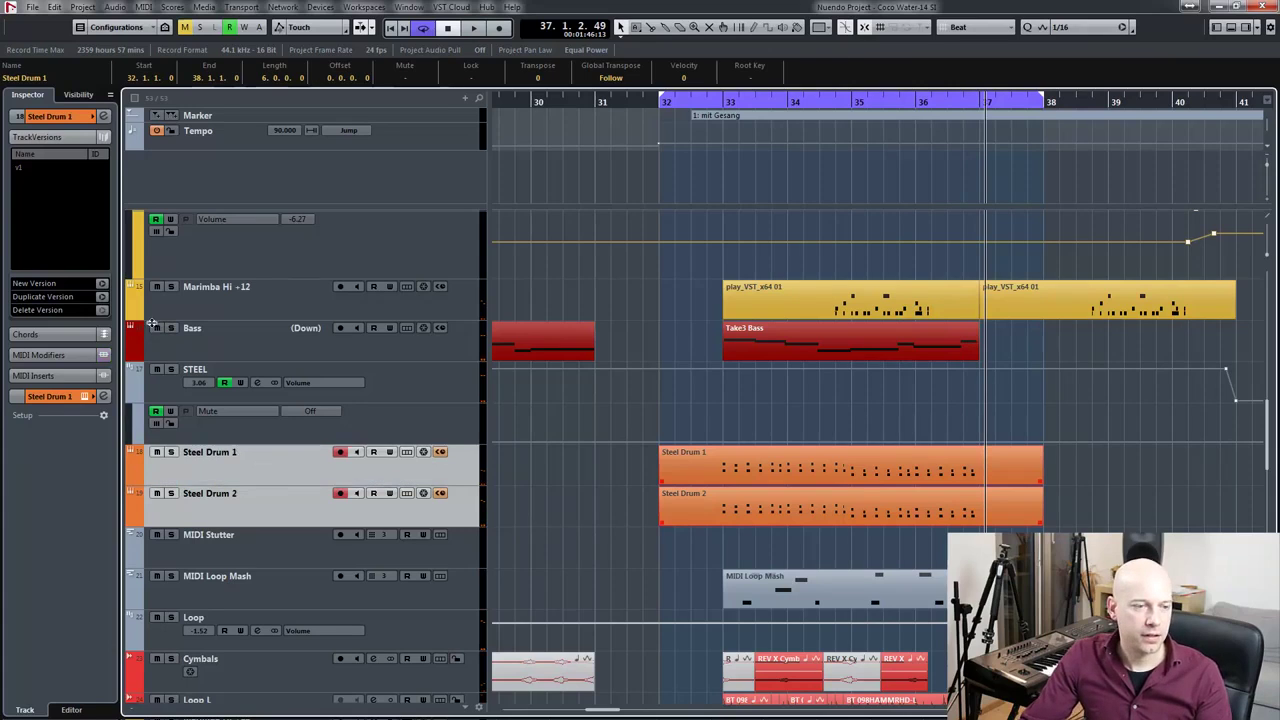
# - Create version v2 on the Steel Drum tracks and record a new take into it
pyautogui.click(102, 284)
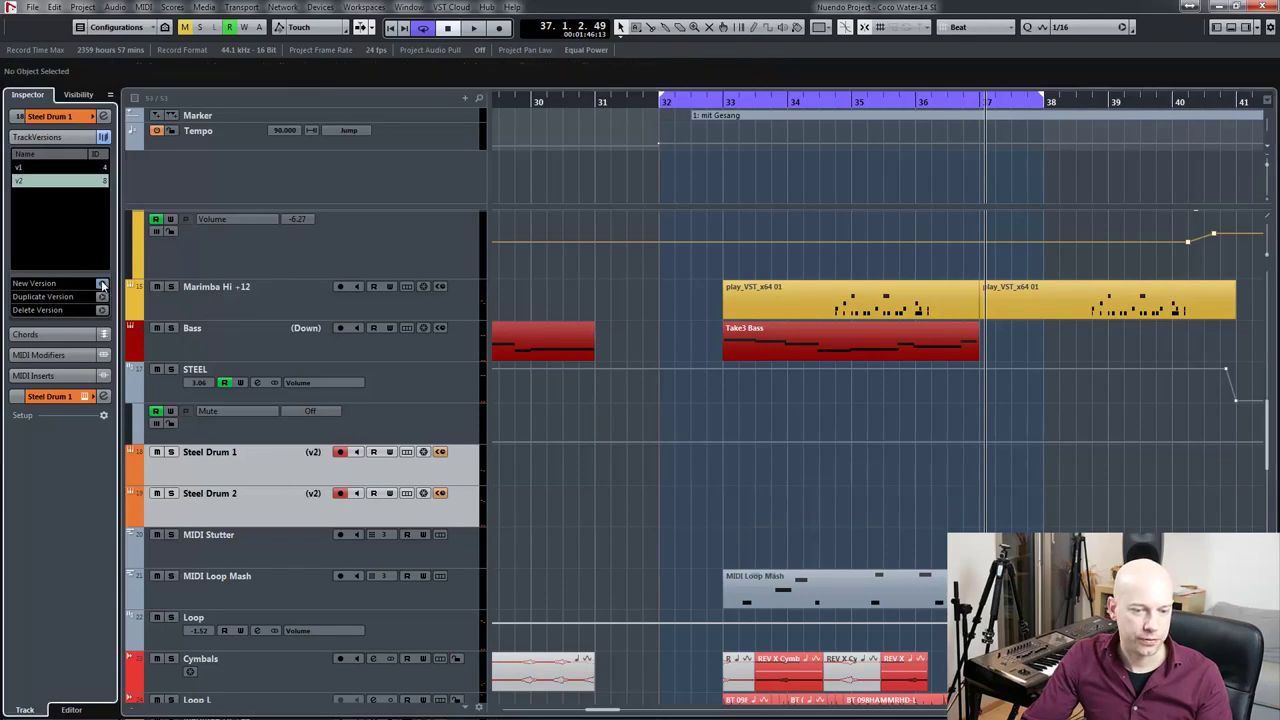
pyautogui.press('KP_Multiply')
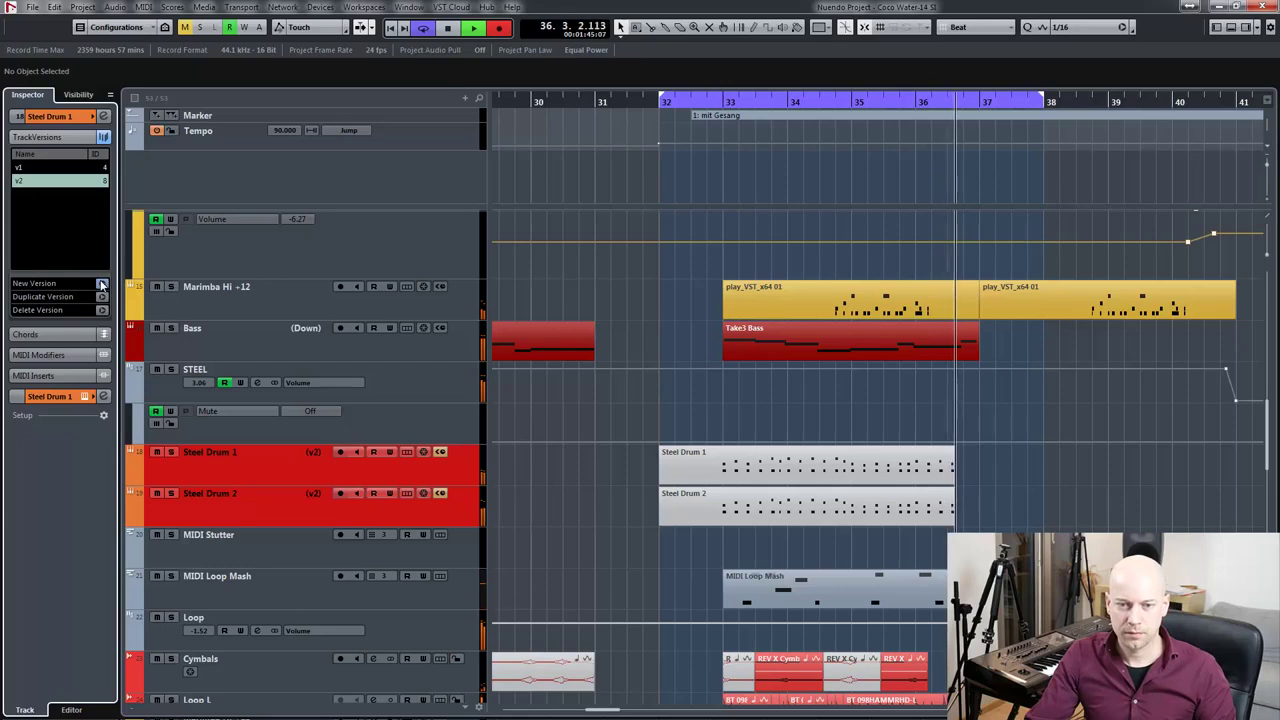
pyautogui.press('space')
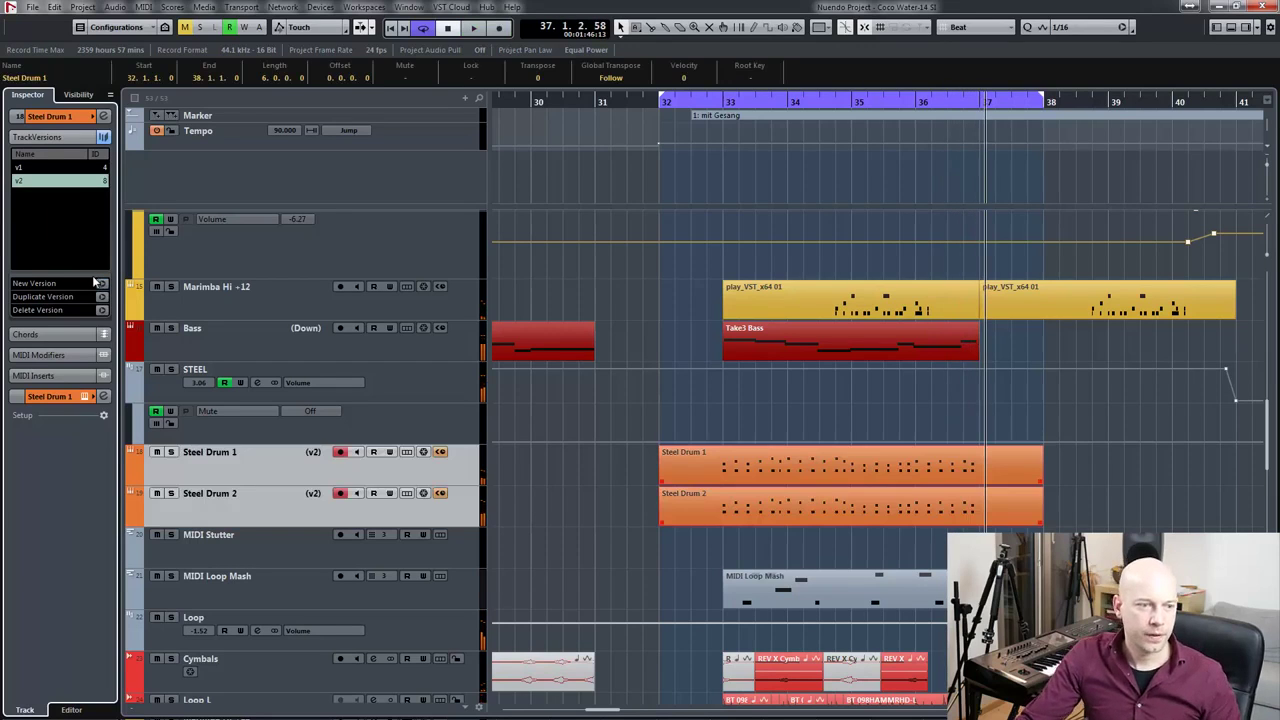
# - Create version v3 and record another steel drum take from bar 32
pyautogui.click(101, 284)
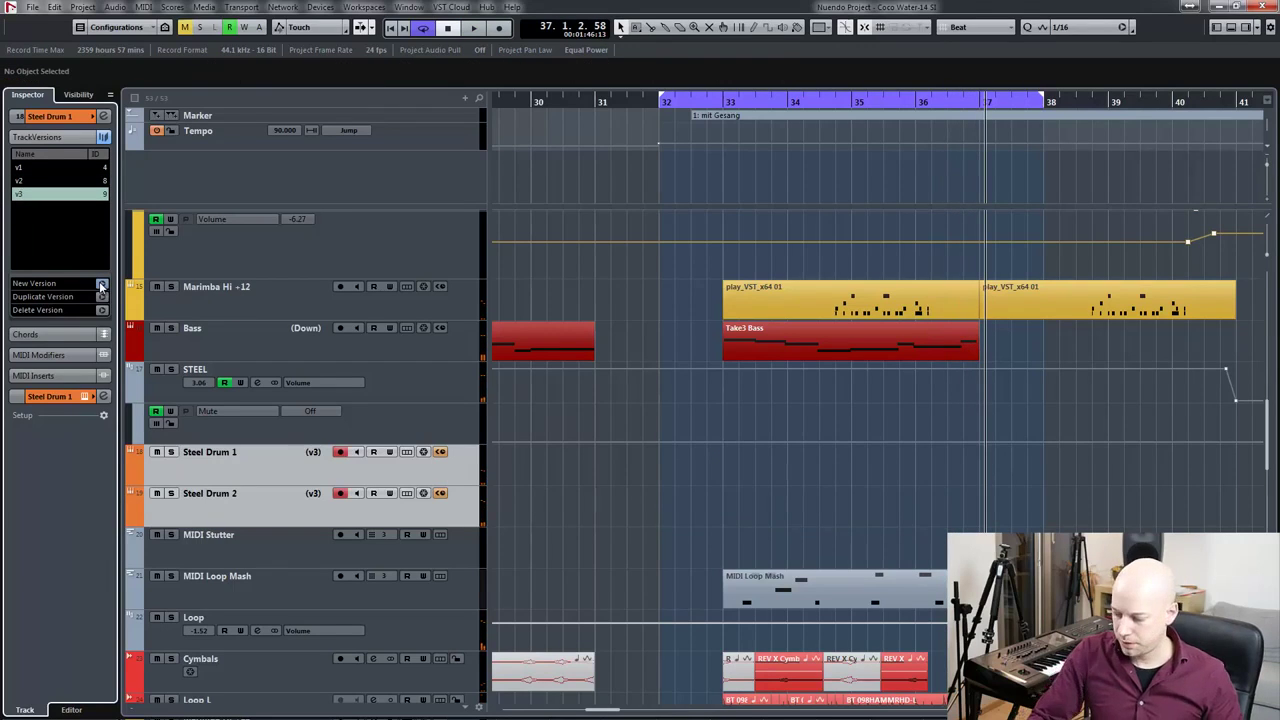
pyautogui.press('KP_1')
pyautogui.press('KP_Multiply')
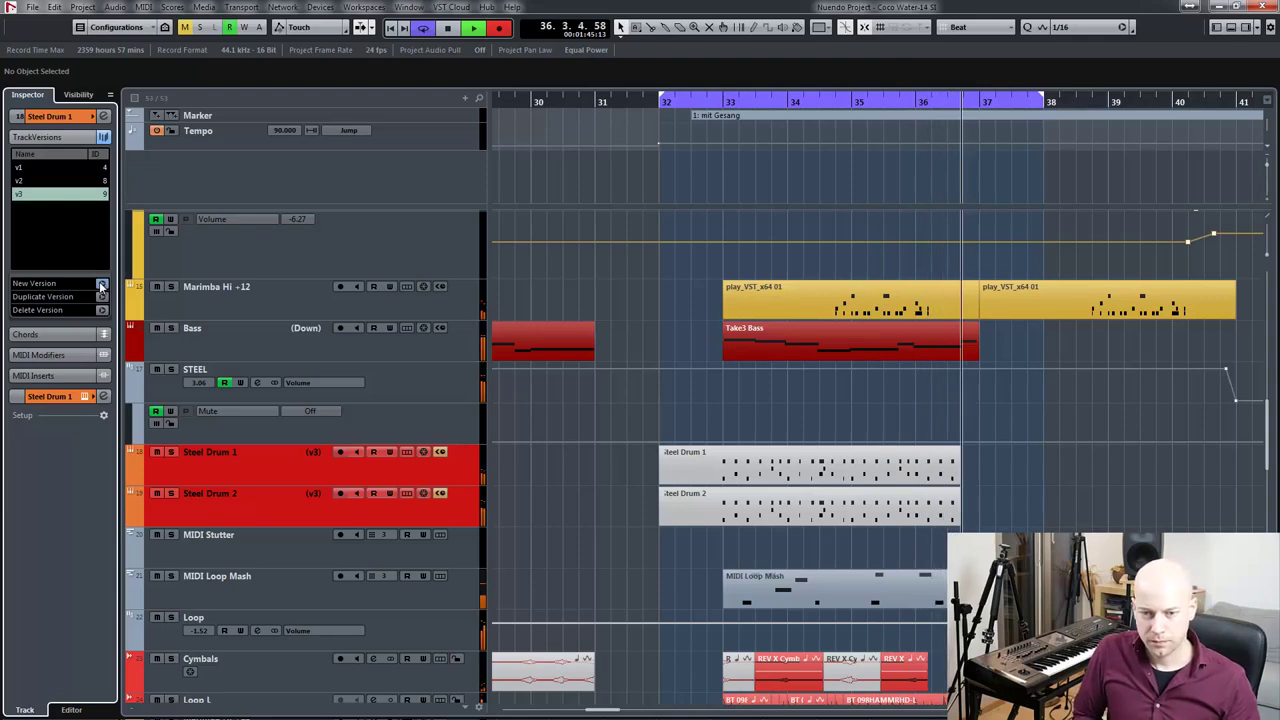
pyautogui.press('space')
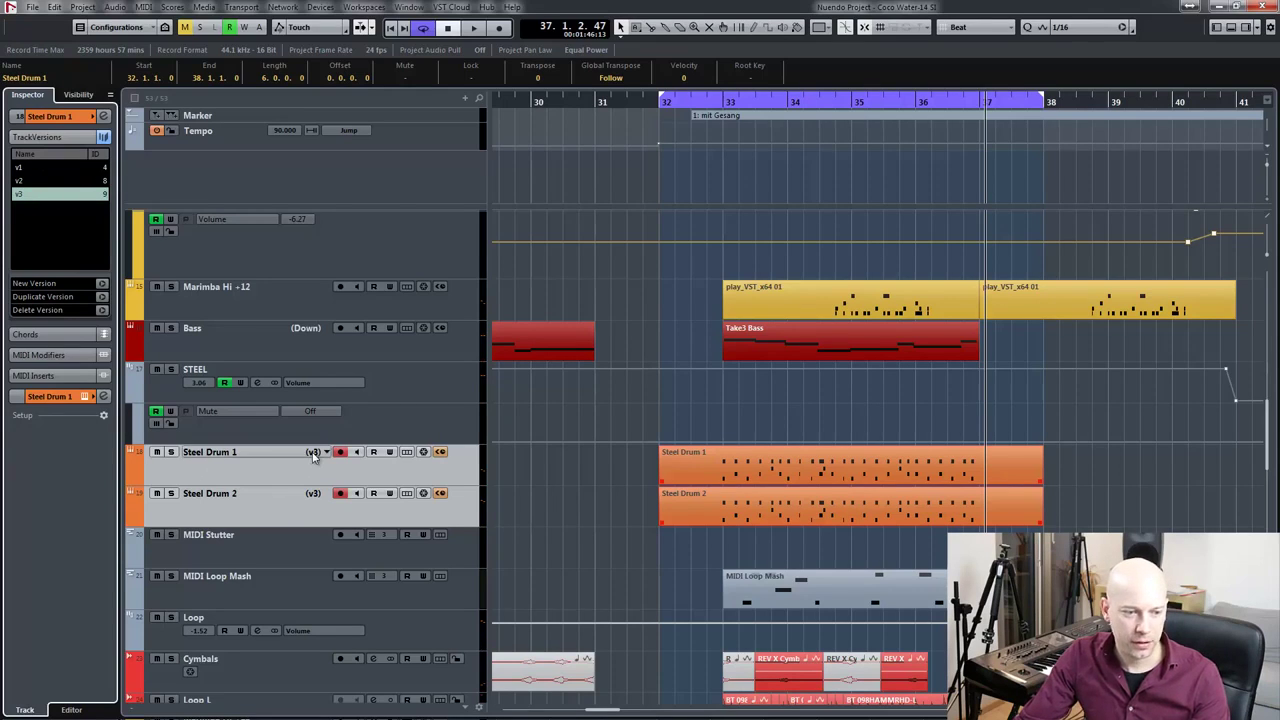
pyautogui.click(29, 181)
pyautogui.click(25, 168)
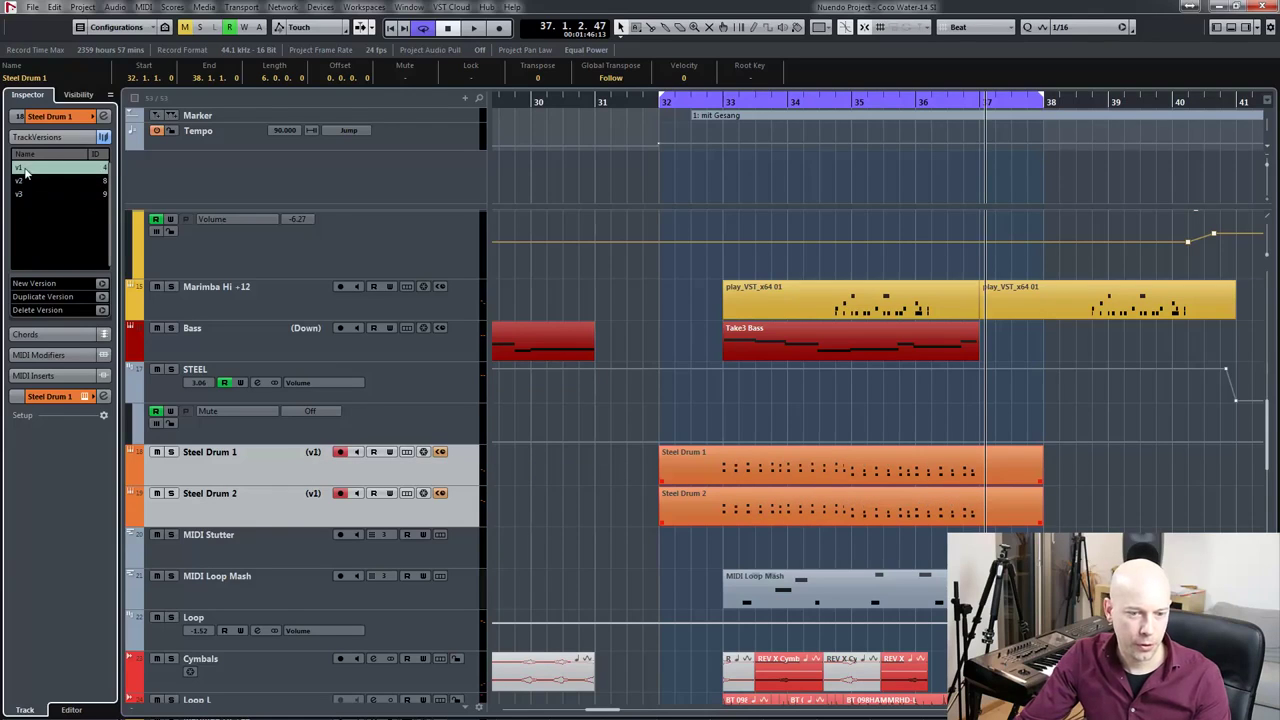
pyautogui.click(20, 181)
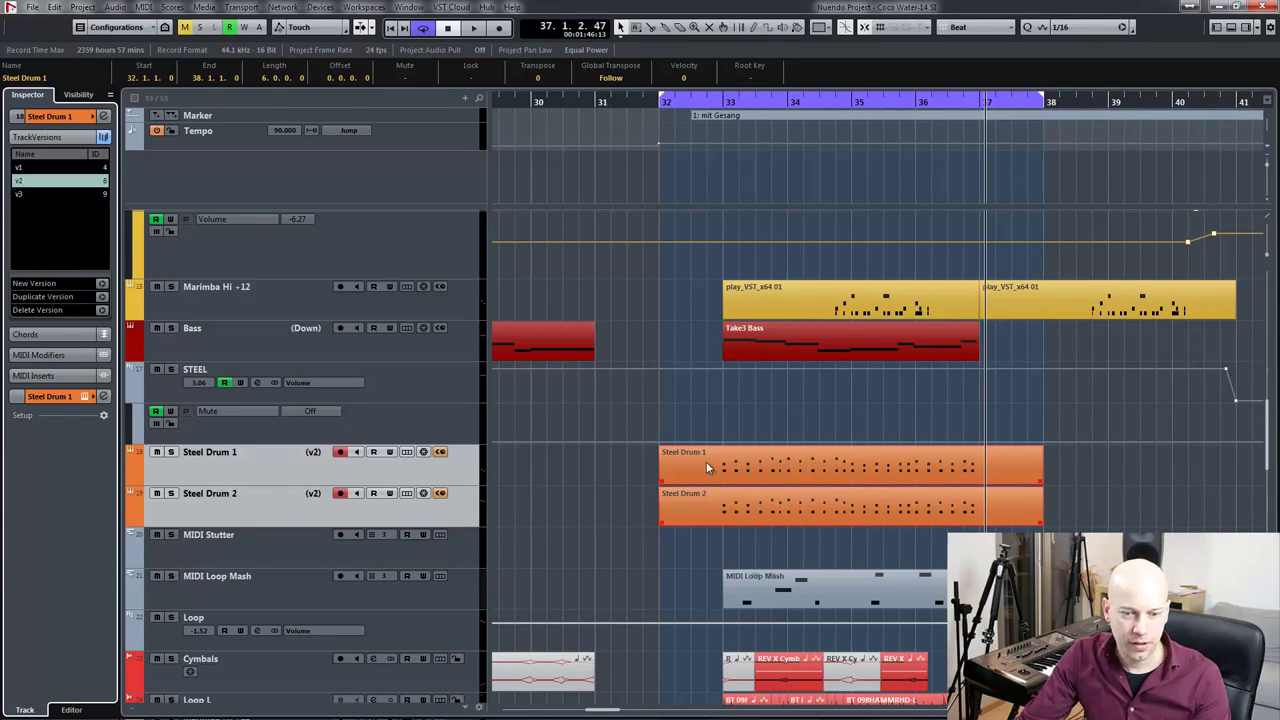
pyautogui.click(39, 195)
pyautogui.press('space')
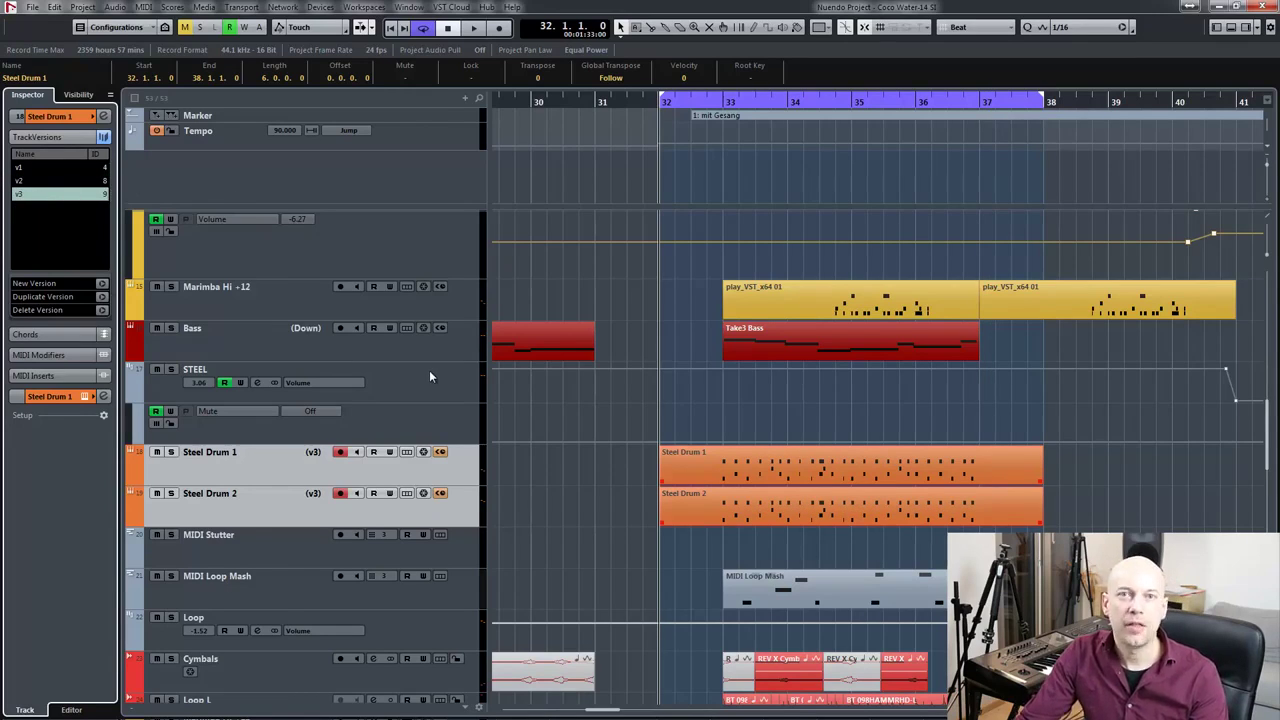
pyautogui.press('space')
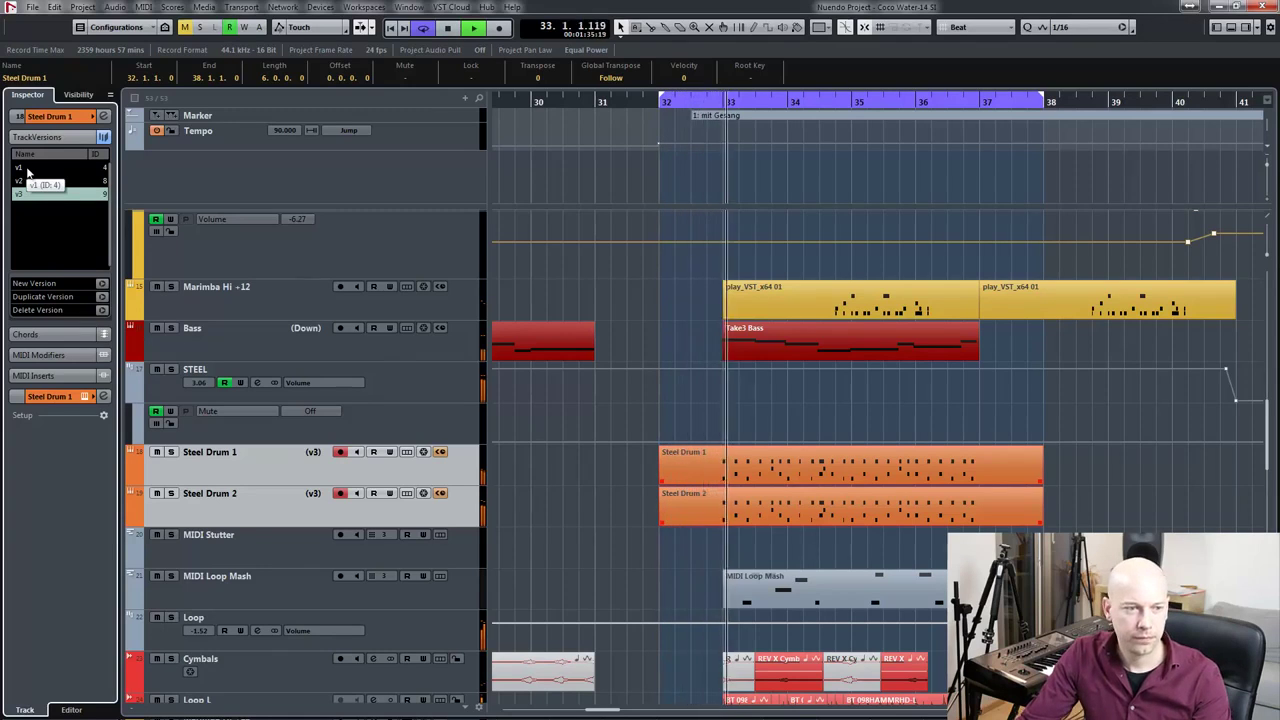
pyautogui.click(27, 172)
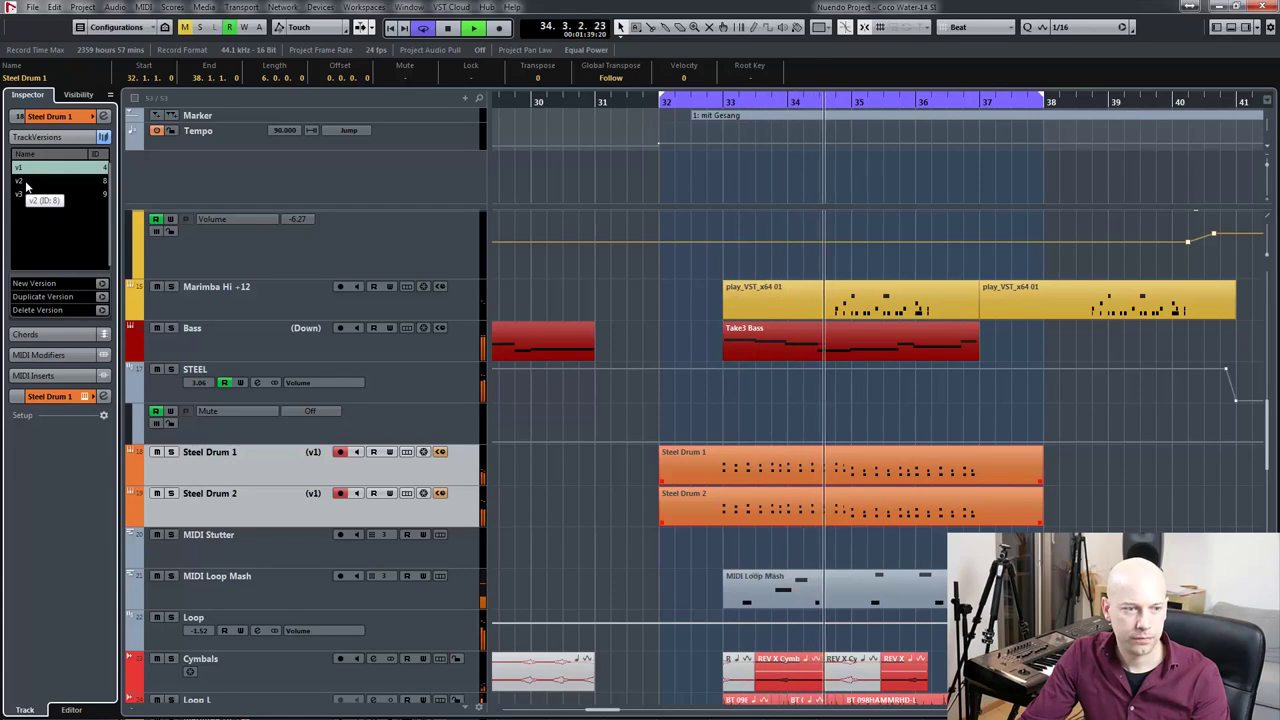
pyautogui.click(25, 182)
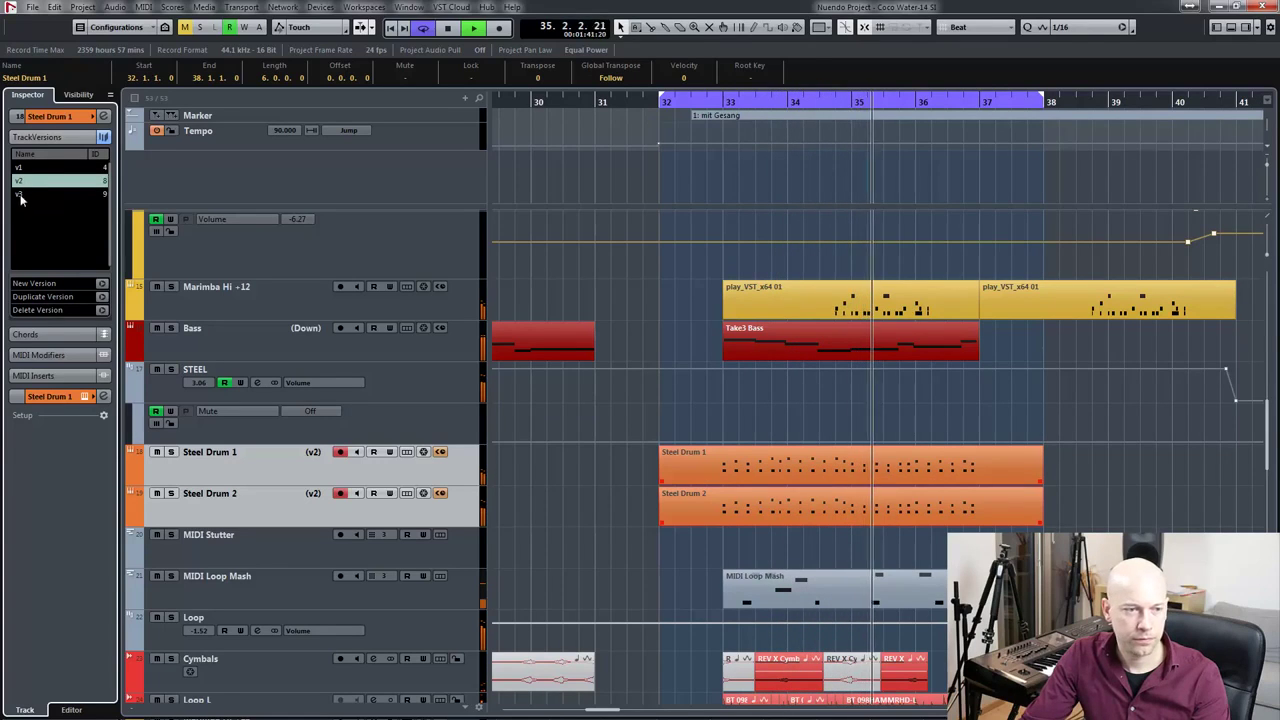
pyautogui.click(21, 195)
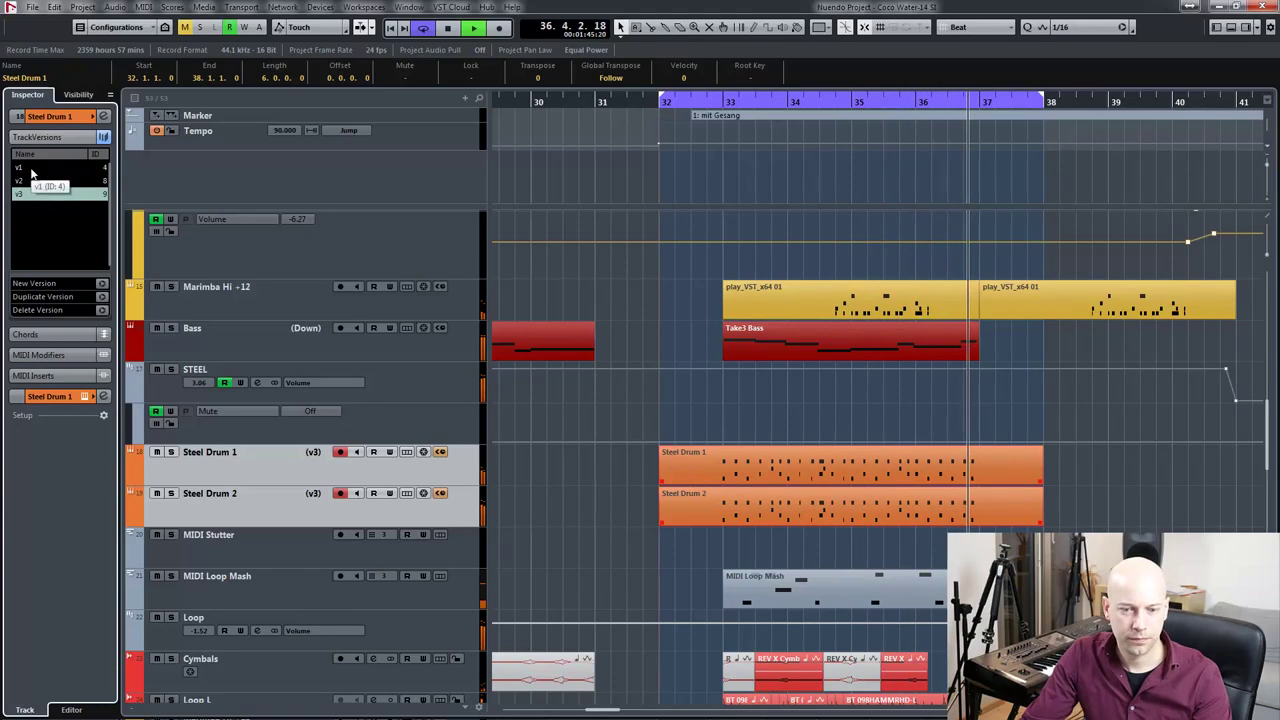
pyautogui.click(613, 463)
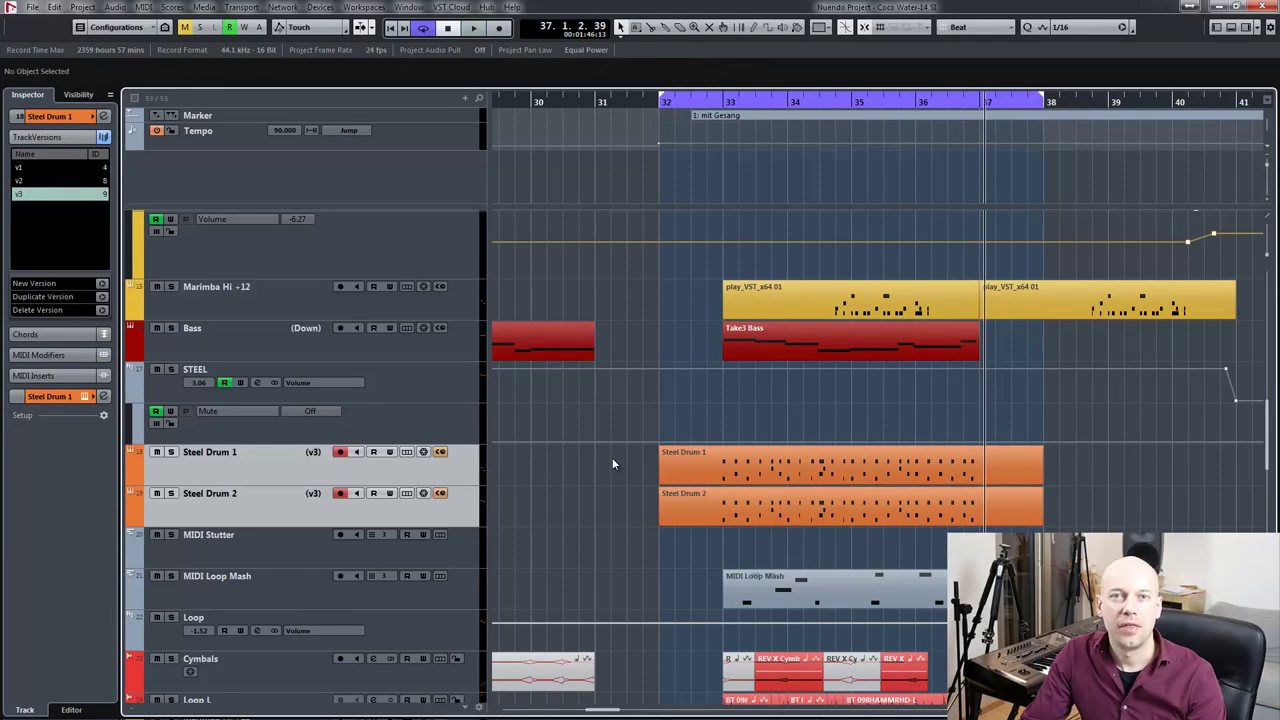